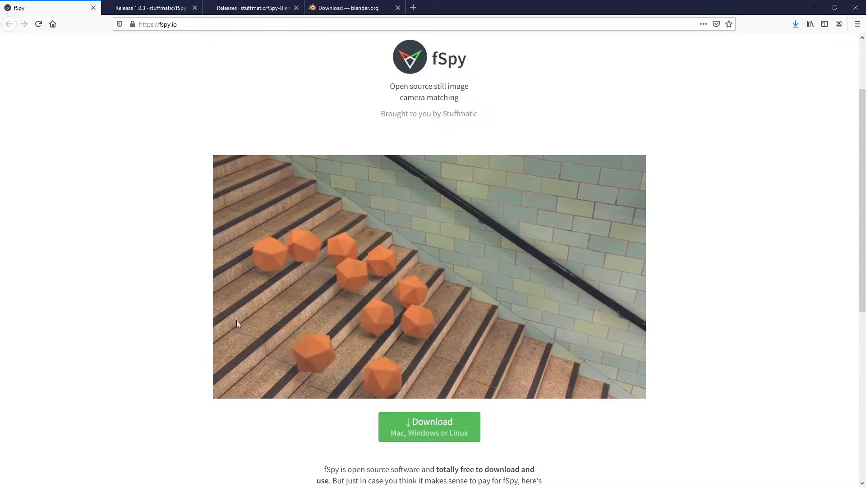
# Play the fSpy demo video on the website and look over the download section below it.
pyautogui.moveTo(226, 388)
pyautogui.click(232, 388)
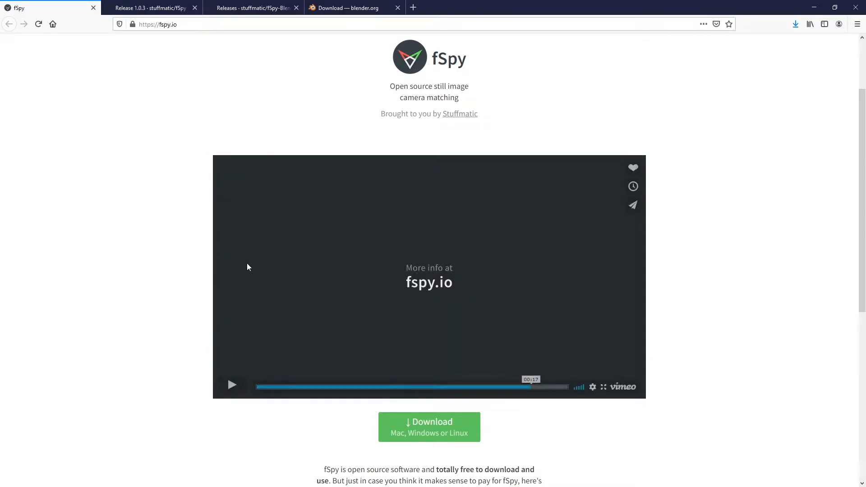
pyautogui.scroll(-2, 163, 262)
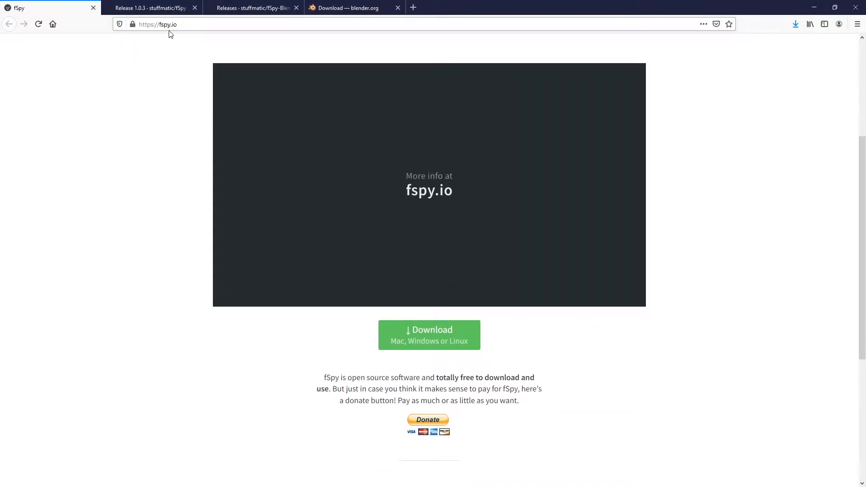
# Switch to fSpy and load the image env_ref.jpg from the sourceimages folder.
pyautogui.click(807, 12)
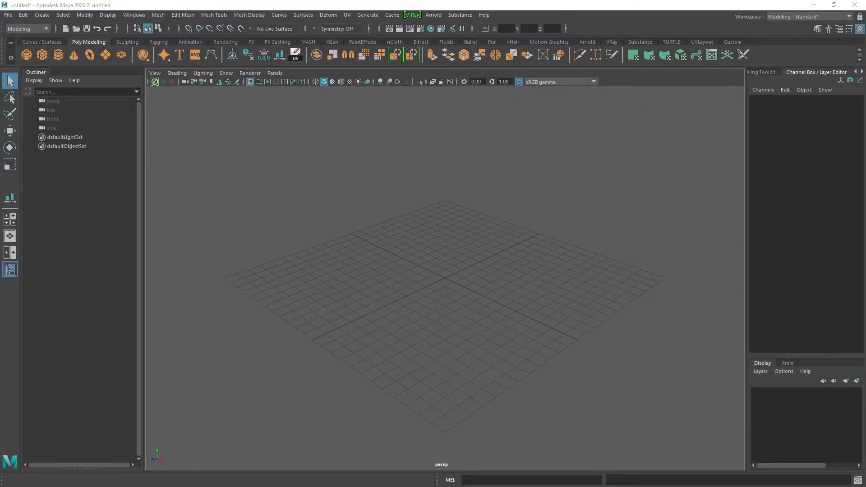
pyautogui.hotkey('alt', 'Tab')
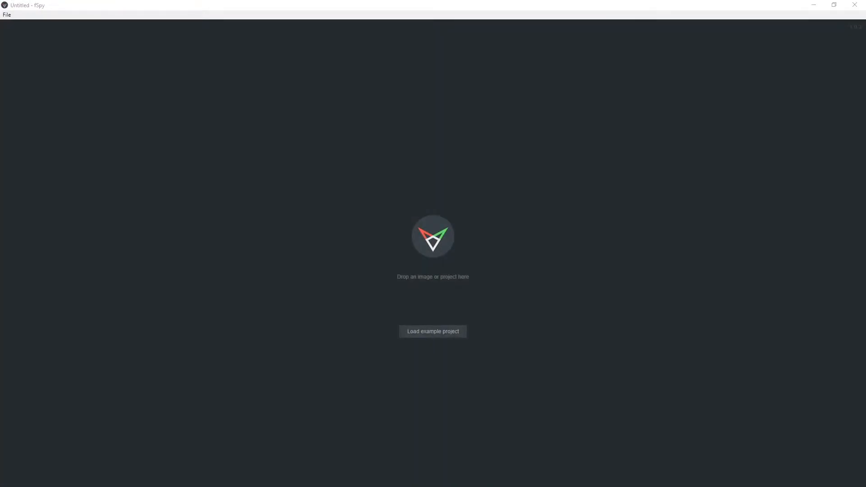
pyautogui.moveTo(865, 136); pyautogui.dragTo(590, 86)
pyautogui.click(482, 191)
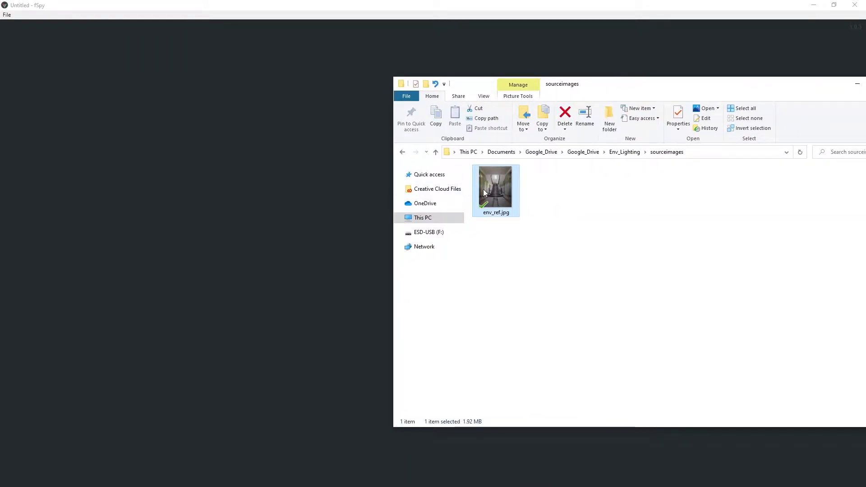
pyautogui.moveTo(499, 190); pyautogui.dragTo(255, 192)
pyautogui.click(484, 4)
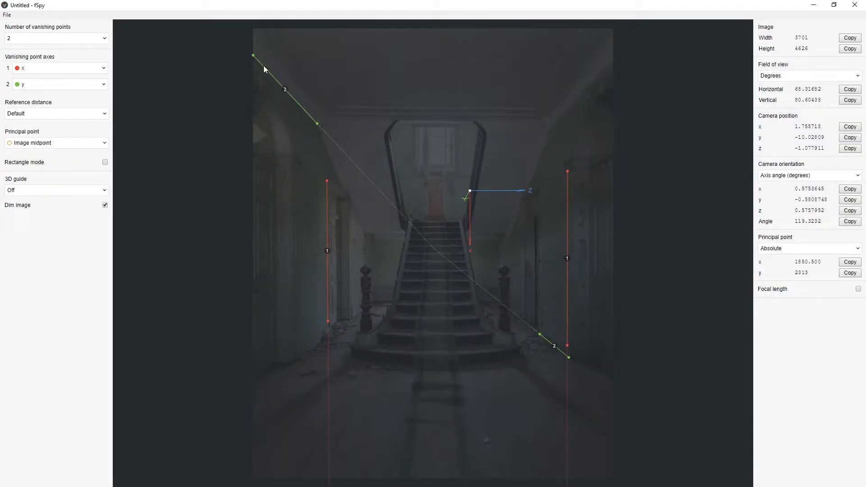
# Try repositioning the end points of the red and green vanishing point lines over the staircase photo.
pyautogui.moveTo(253, 55); pyautogui.dragTo(370, 225)
pyautogui.moveTo(570, 357); pyautogui.dragTo(501, 368)
pyautogui.moveTo(567, 345); pyautogui.dragTo(586, 347)
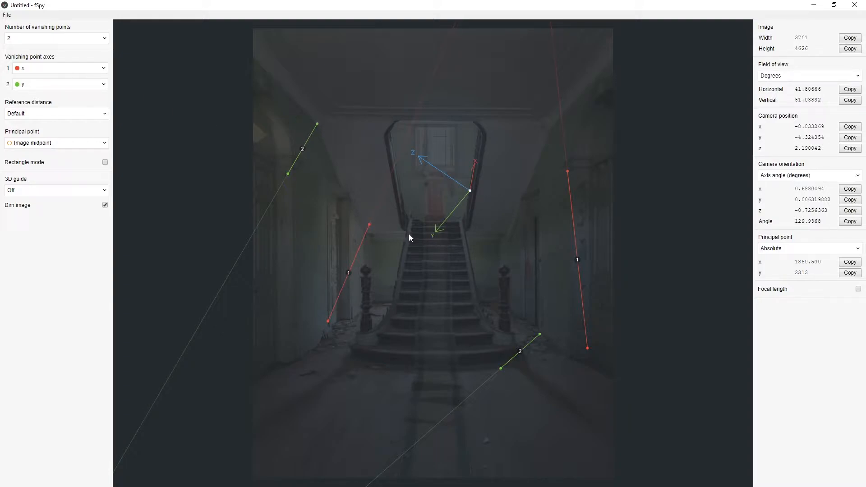
pyautogui.click(57, 68)
pyautogui.click(44, 70)
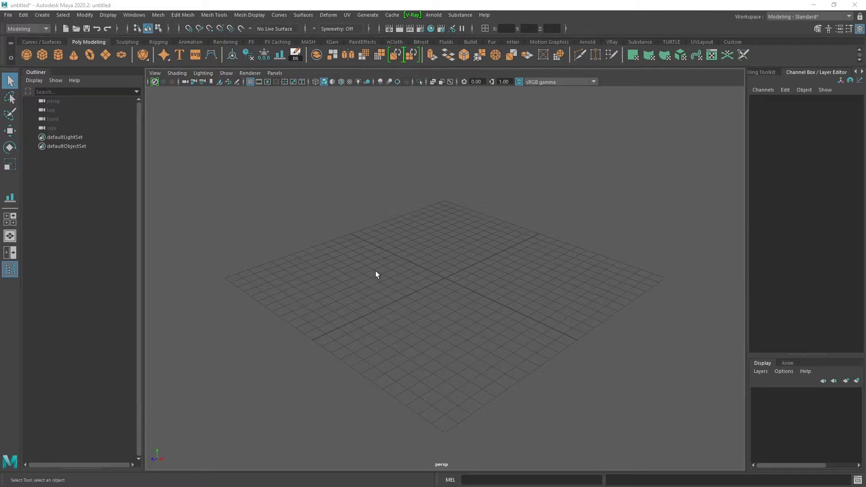
pyautogui.click(813, 5)
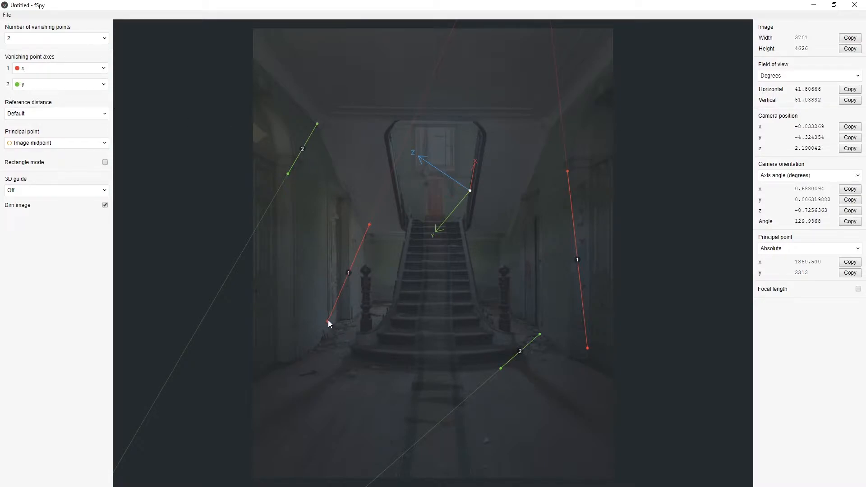
# Align the two red axis 1 lines with the receding floor edges of the left and right walls.
pyautogui.moveTo(329, 320); pyautogui.dragTo(296, 361)
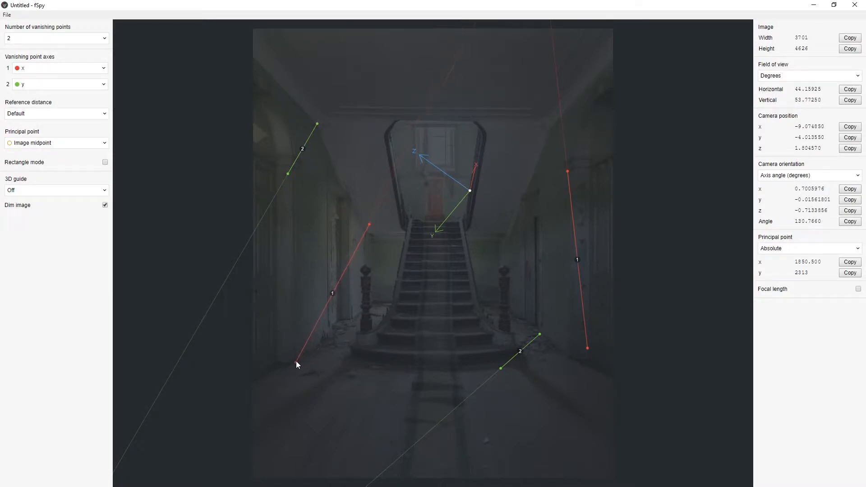
pyautogui.moveTo(369, 224); pyautogui.dragTo(367, 304)
pyautogui.moveTo(567, 172); pyautogui.dragTo(504, 303)
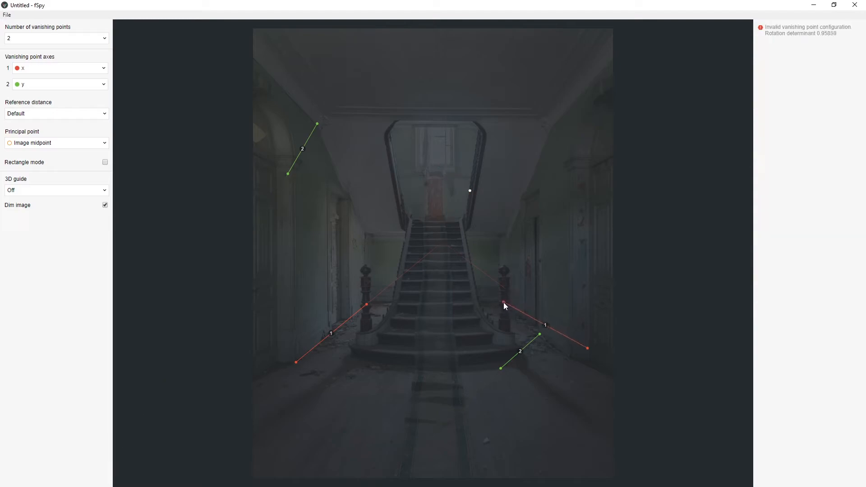
pyautogui.moveTo(588, 348); pyautogui.dragTo(576, 361)
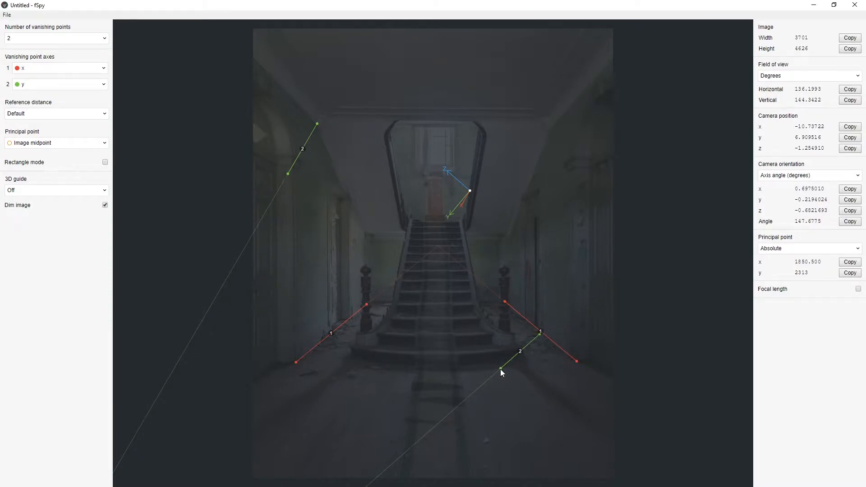
# Align the two green axis 2 lines with the vertical edges on the left and right walls, checking against the undimmed photo.
pyautogui.moveTo(499, 368); pyautogui.dragTo(540, 184)
pyautogui.moveTo(290, 170); pyautogui.dragTo(301, 352)
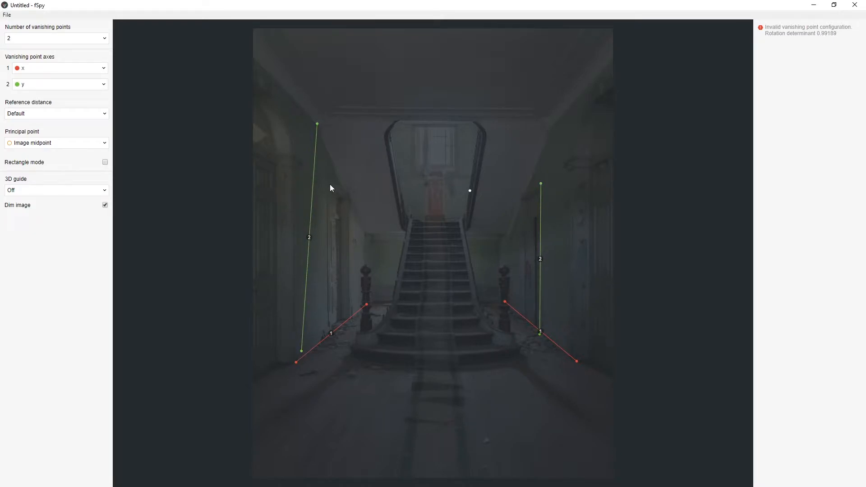
pyautogui.click(105, 205)
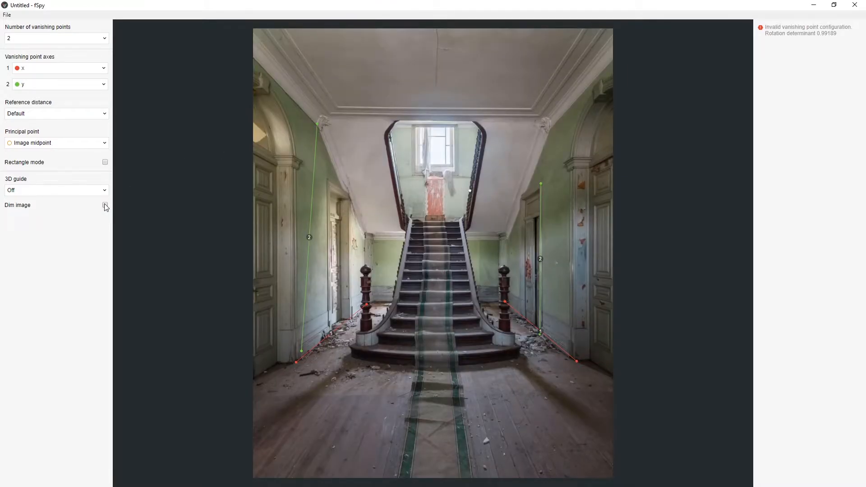
pyautogui.click(105, 205)
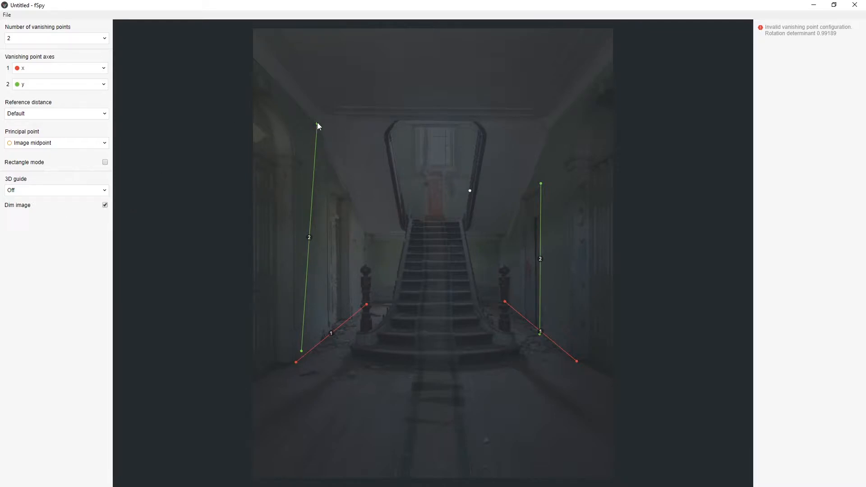
pyautogui.moveTo(317, 123); pyautogui.dragTo(300, 170)
pyautogui.moveTo(301, 351); pyautogui.dragTo(300, 356)
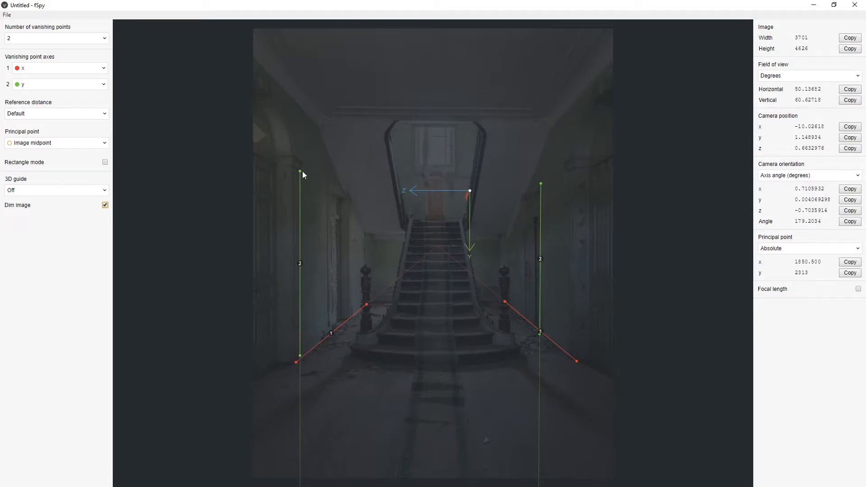
pyautogui.moveTo(301, 172); pyautogui.dragTo(300, 171)
pyautogui.moveTo(540, 183); pyautogui.dragTo(535, 152)
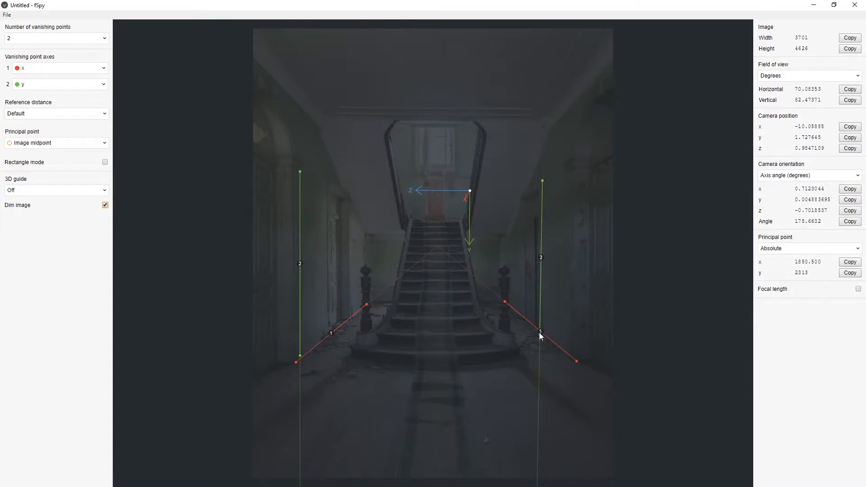
pyautogui.moveTo(539, 333); pyautogui.dragTo(547, 307)
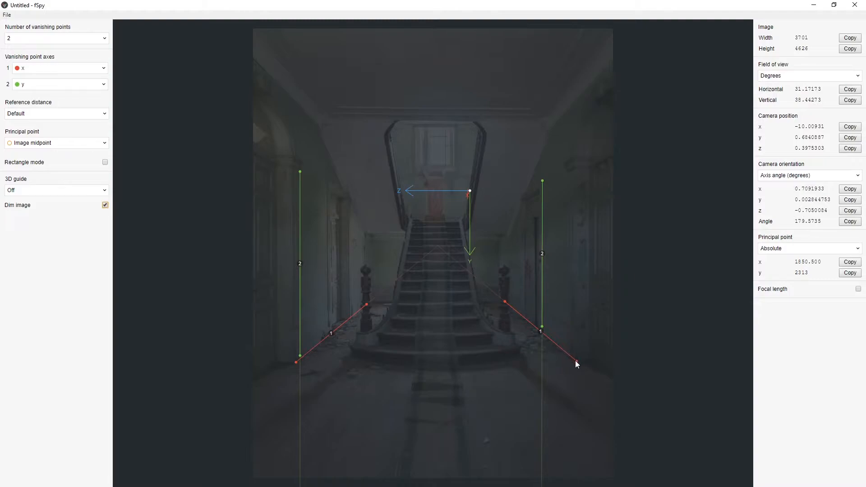
# Fine-tune the red lines' end points along both floor edges and turn on the focal length output.
pyautogui.moveTo(505, 300); pyautogui.dragTo(450, 298)
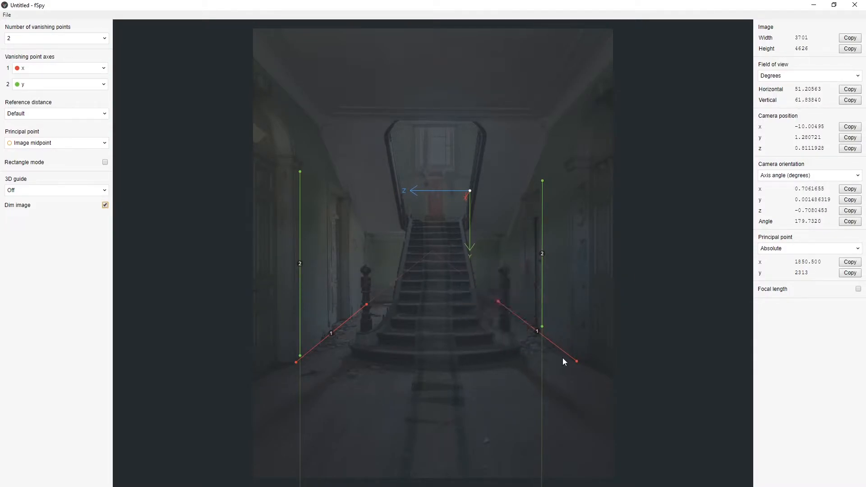
pyautogui.moveTo(576, 361); pyautogui.dragTo(574, 362)
pyautogui.moveTo(296, 363)
pyautogui.mouseDown()
pyautogui.moveTo(274, 381)
pyautogui.moveTo(295, 364)
pyautogui.mouseUp()
pyautogui.moveTo(364, 305); pyautogui.dragTo(364, 303)
pyautogui.moveTo(387, 299); pyautogui.dragTo(423, 295)
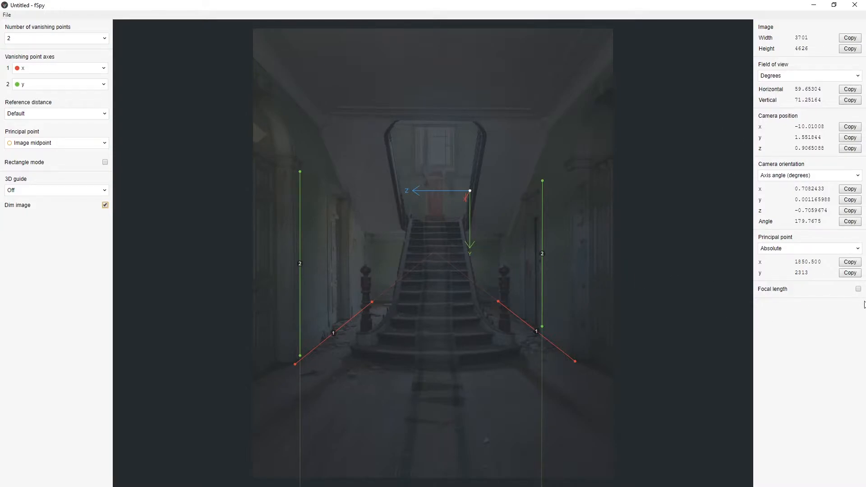
pyautogui.click(858, 289)
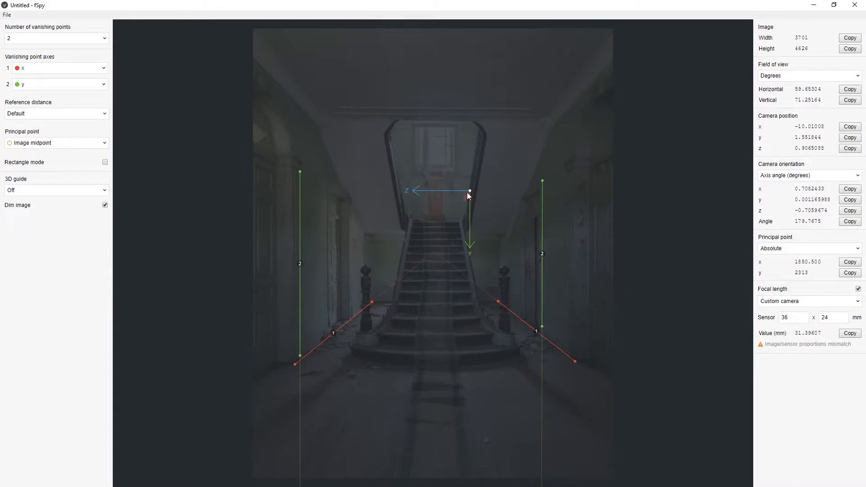
# Set the second vanishing point axis to -y and move the origin onto the floor beside the carpet runner.
pyautogui.click(102, 85)
pyautogui.click(24, 117)
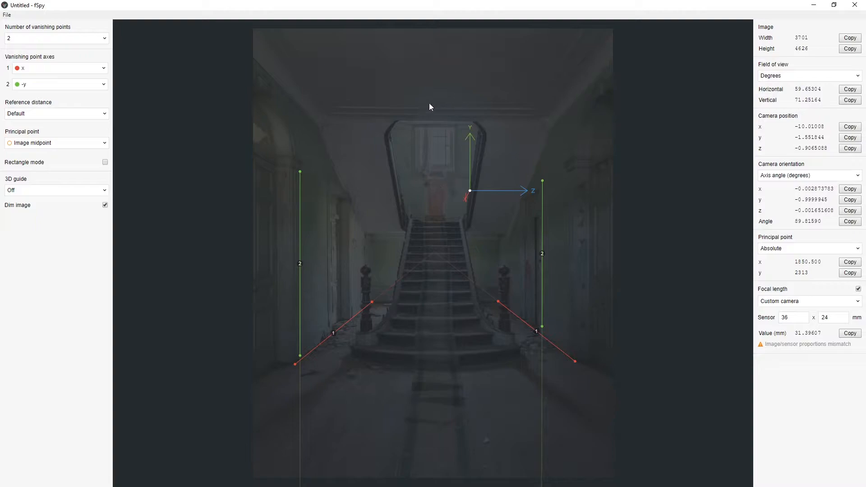
pyautogui.moveTo(470, 190); pyautogui.dragTo(398, 410)
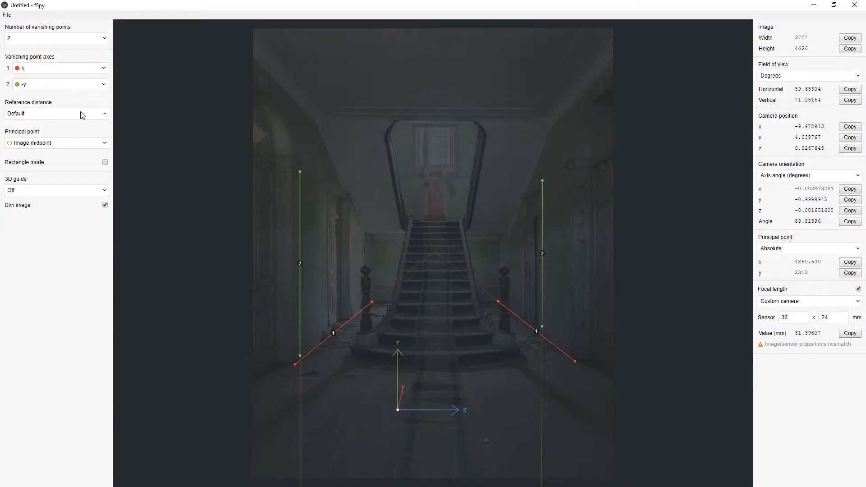
# Try the principal point option From 3rd vanishing point, levelling the lower blue line across the floor and undimming the image.
pyautogui.click(81, 144)
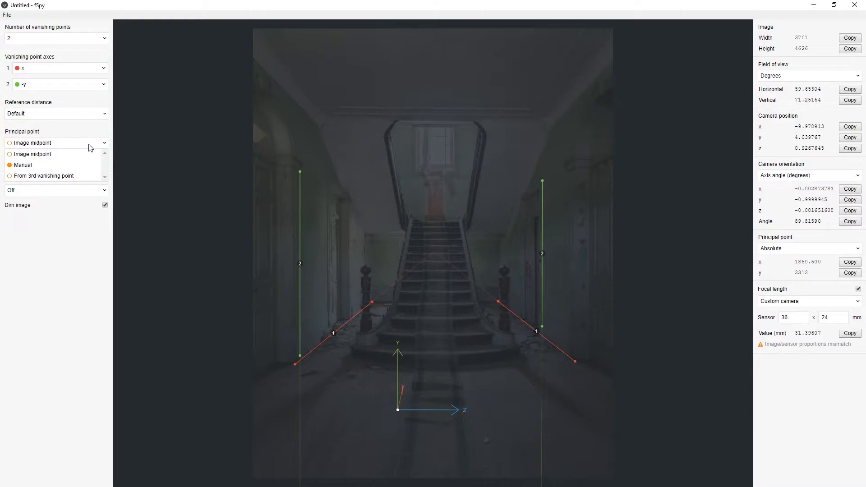
pyautogui.click(56, 176)
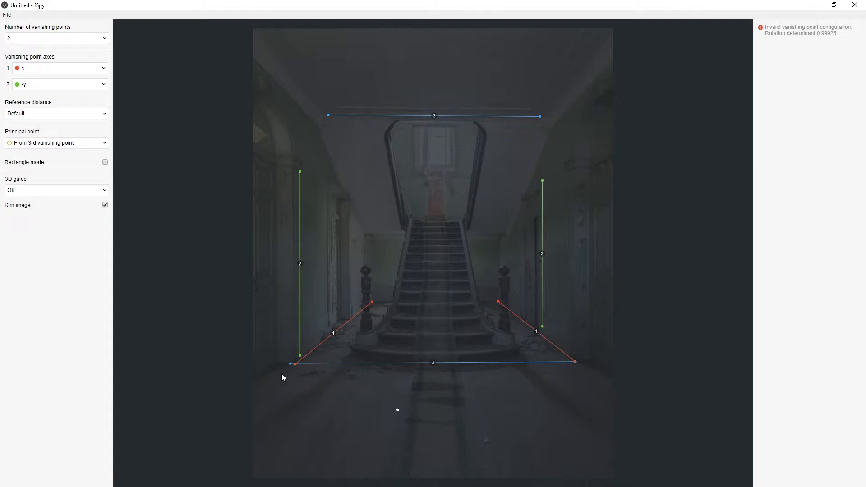
pyautogui.moveTo(290, 363); pyautogui.dragTo(283, 366)
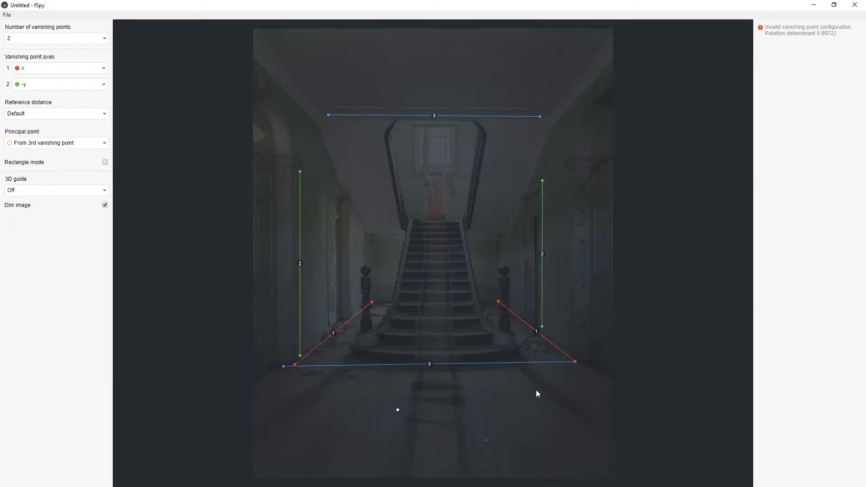
pyautogui.moveTo(574, 364); pyautogui.dragTo(575, 361)
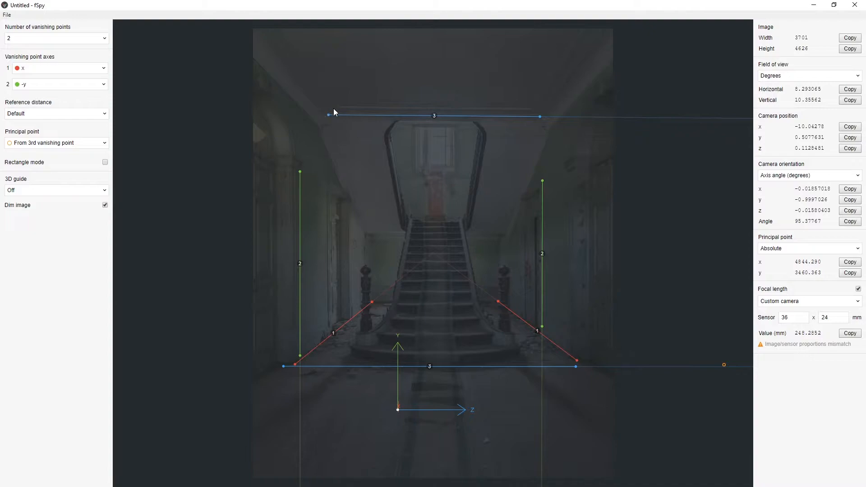
pyautogui.click(105, 205)
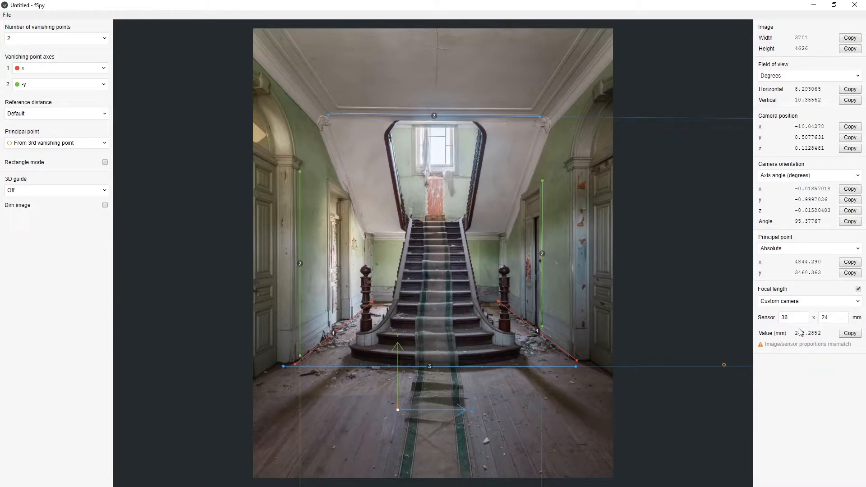
# Return the principal point to Image midpoint and dim the image again.
pyautogui.click(87, 143)
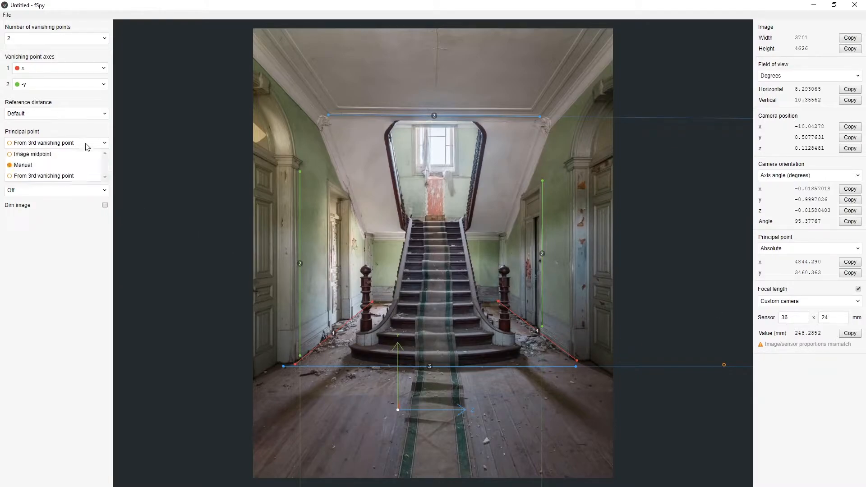
pyautogui.click(36, 155)
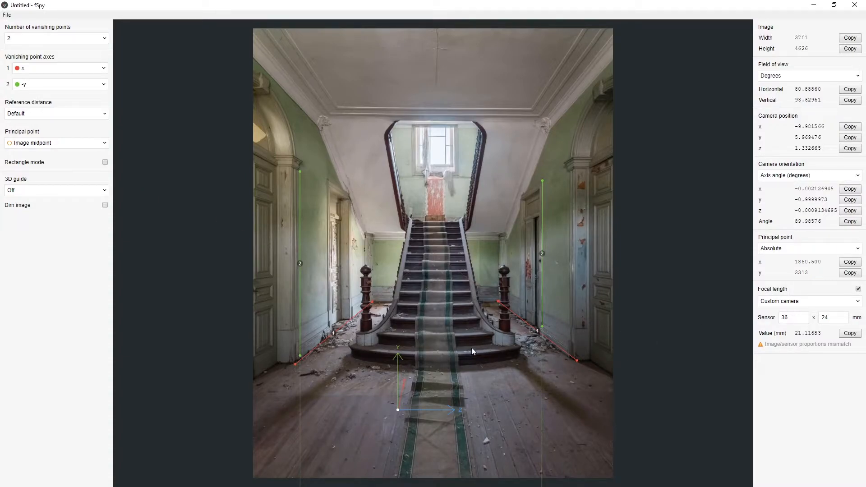
pyautogui.click(106, 205)
# Readjust both end points of the left red line to follow the left wall's floor edge.
pyautogui.moveTo(294, 364); pyautogui.dragTo(292, 364)
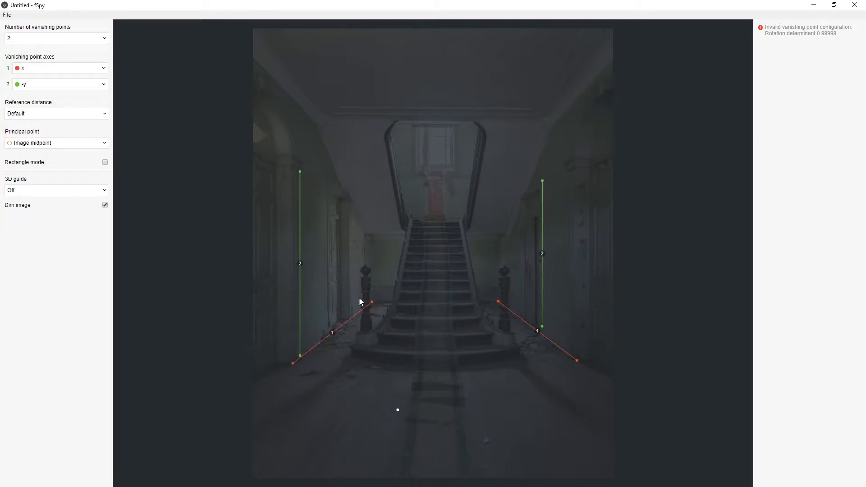
pyautogui.moveTo(370, 303); pyautogui.dragTo(368, 303)
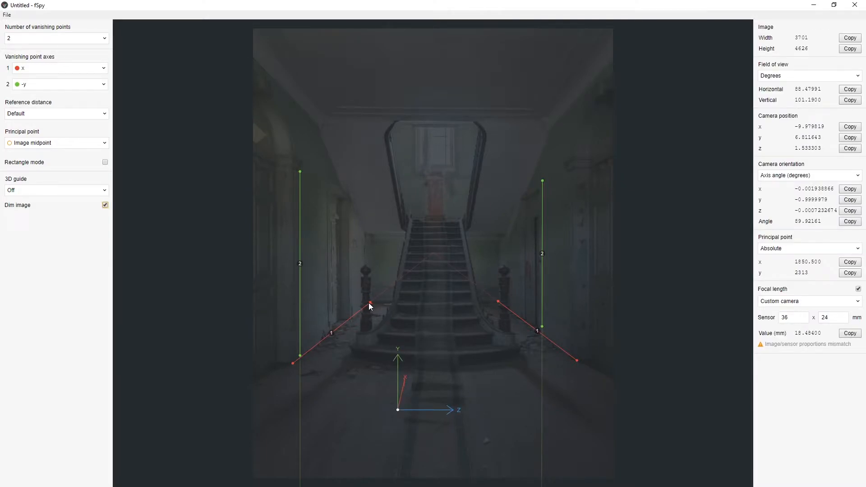
pyautogui.moveTo(372, 302); pyautogui.dragTo(384, 307)
pyautogui.moveTo(292, 363); pyautogui.dragTo(295, 364)
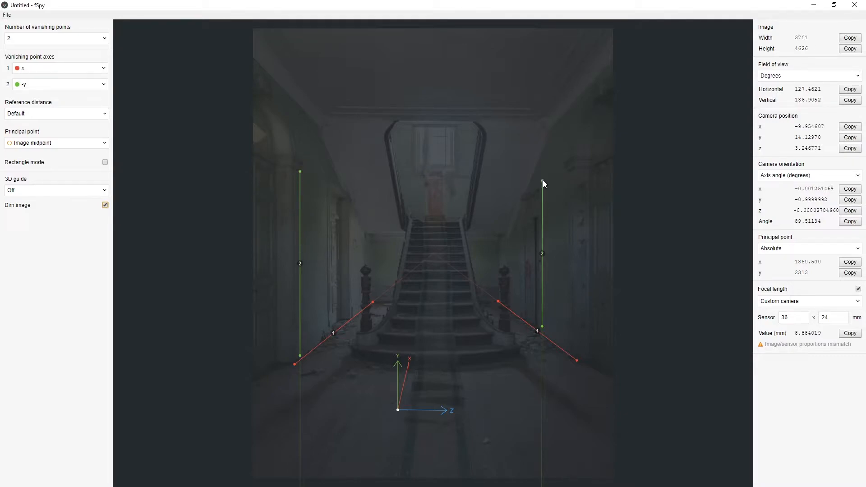
# Move the right green line onto the short vertical corner of the back wall to the right of the stairs.
pyautogui.moveTo(542, 179); pyautogui.dragTo(500, 240)
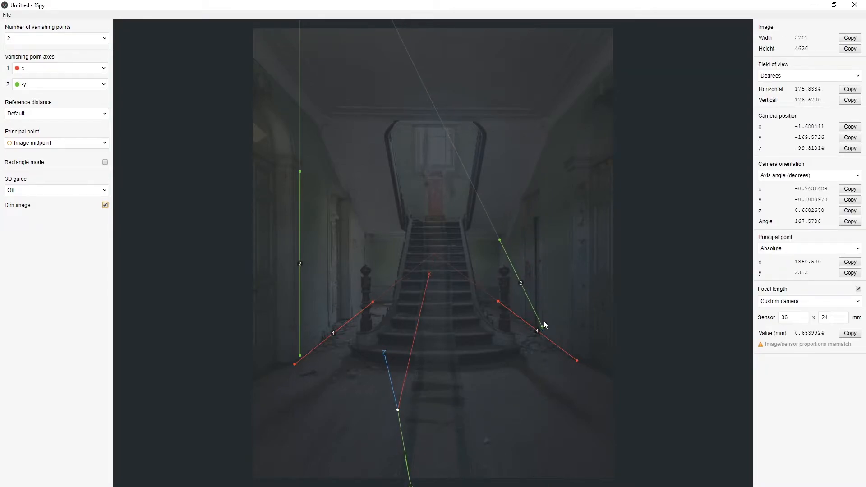
pyautogui.moveTo(542, 326); pyautogui.dragTo(499, 296)
pyautogui.moveTo(500, 241); pyautogui.dragTo(507, 239)
pyautogui.moveTo(499, 296); pyautogui.dragTo(500, 240)
# Move the right red line up to follow the right wall's ceiling edge, and nudge the left green line's upper end.
pyautogui.moveTo(497, 296); pyautogui.dragTo(553, 127)
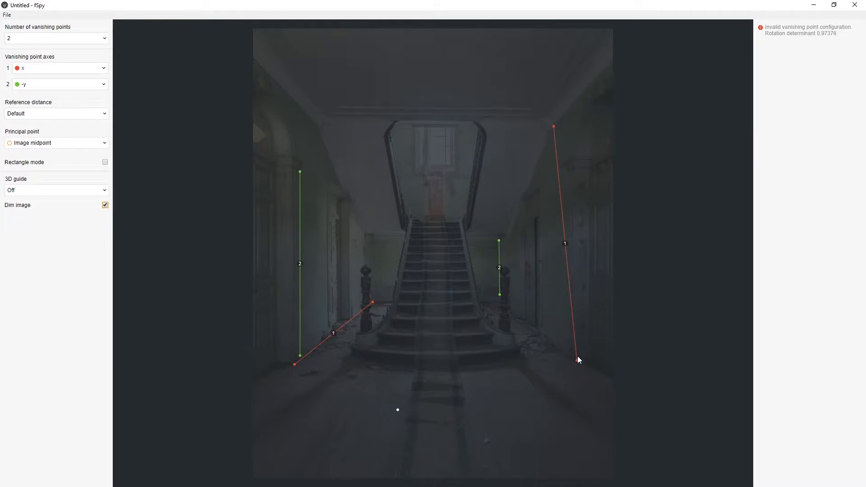
pyautogui.moveTo(576, 361); pyautogui.dragTo(598, 168)
pyautogui.moveTo(586, 77); pyautogui.dragTo(612, 59)
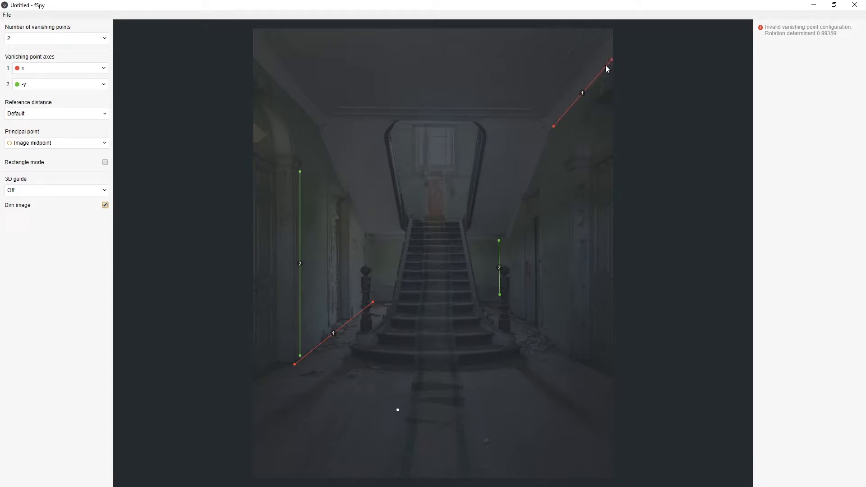
pyautogui.moveTo(300, 172); pyautogui.dragTo(300, 173)
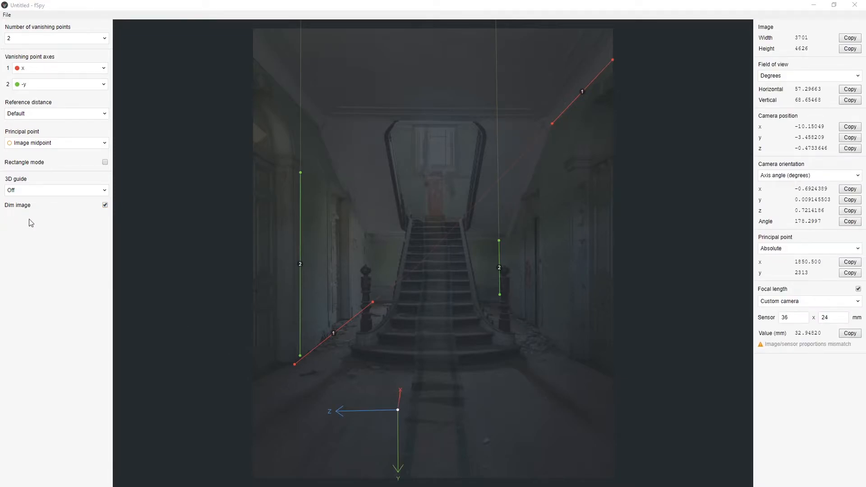
# Check the perspective with the Box 3D guide over the stairs, fine-tune the right red line's lower end, and set the guide to Off.
pyautogui.click(78, 190)
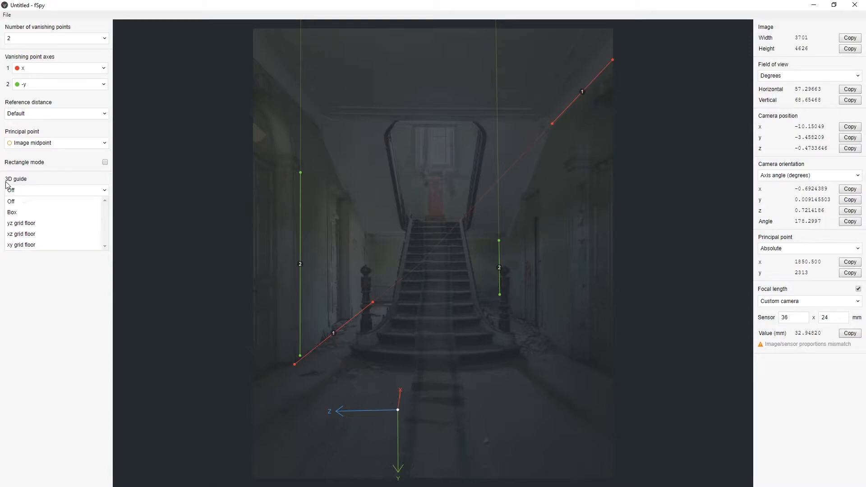
pyautogui.click(13, 212)
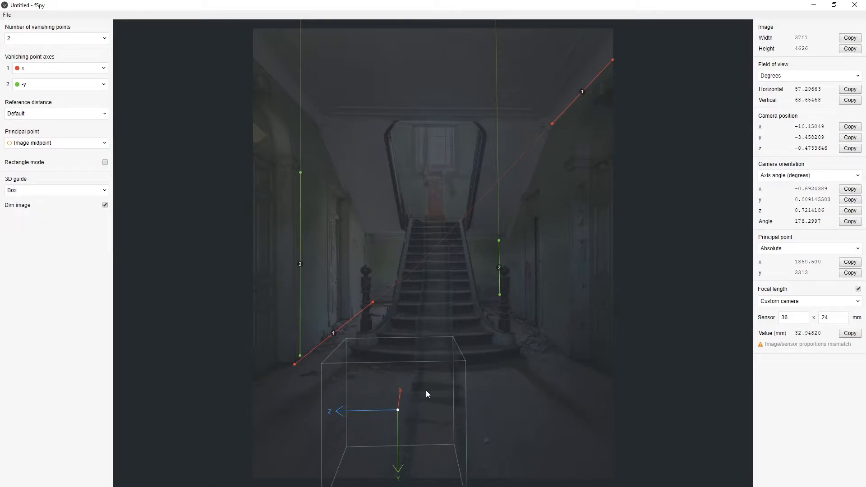
pyautogui.moveTo(404, 411); pyautogui.dragTo(427, 357)
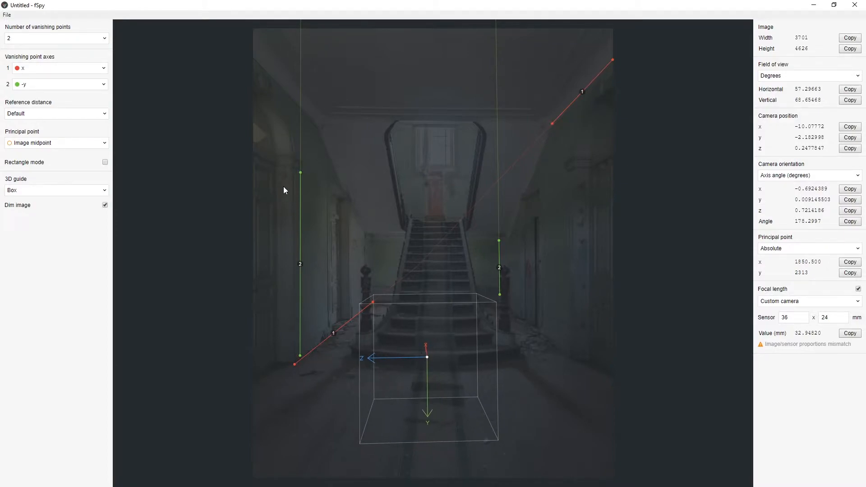
pyautogui.moveTo(552, 124); pyautogui.dragTo(551, 126)
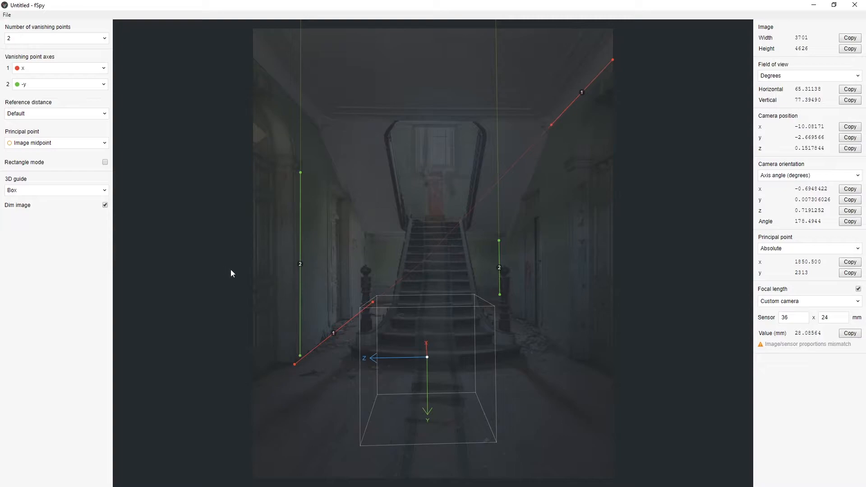
pyautogui.click(44, 192)
pyautogui.click(31, 202)
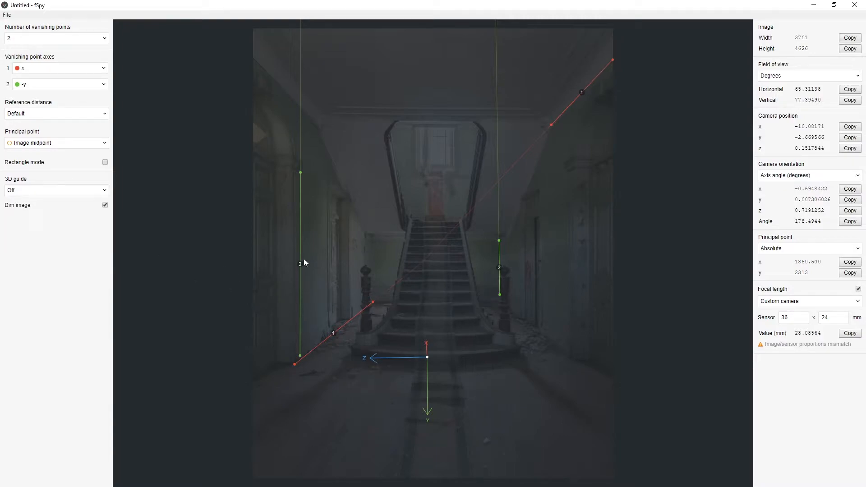
# Set the second vanishing point axis to y and move the origin to the upper corner of the inner doorway on the left wall.
pyautogui.click(84, 84)
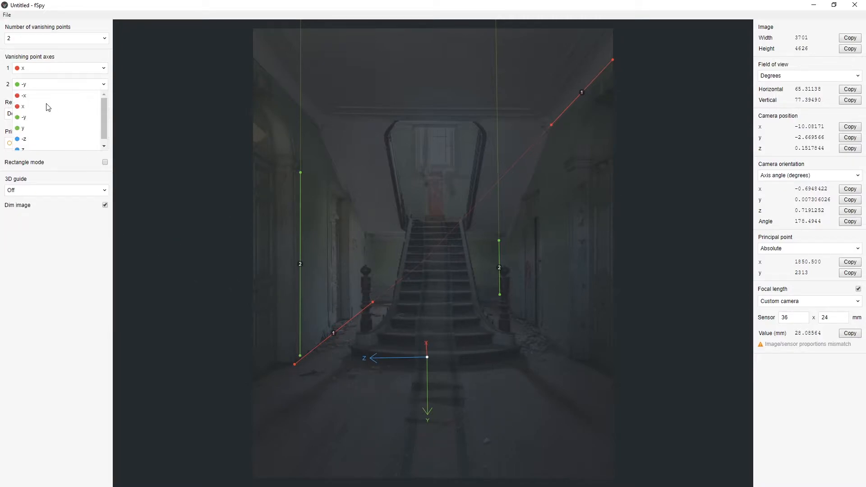
pyautogui.click(19, 127)
pyautogui.moveTo(427, 356); pyautogui.dragTo(310, 371)
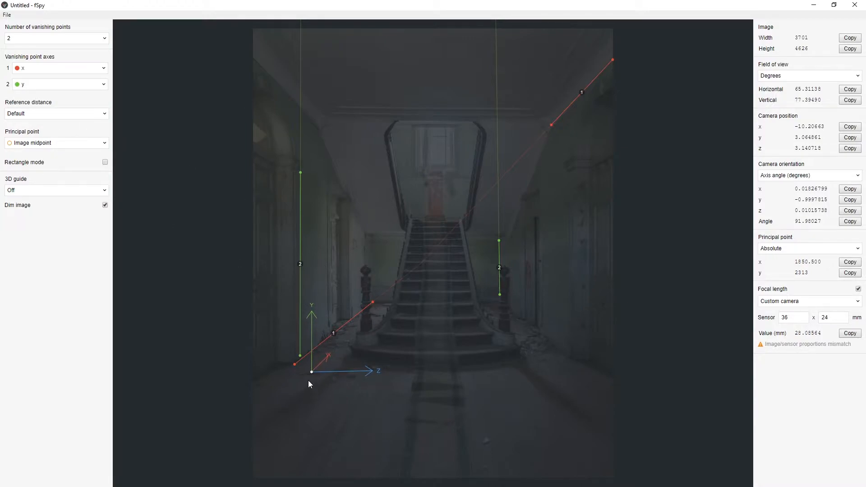
pyautogui.moveTo(310, 372); pyautogui.dragTo(328, 181)
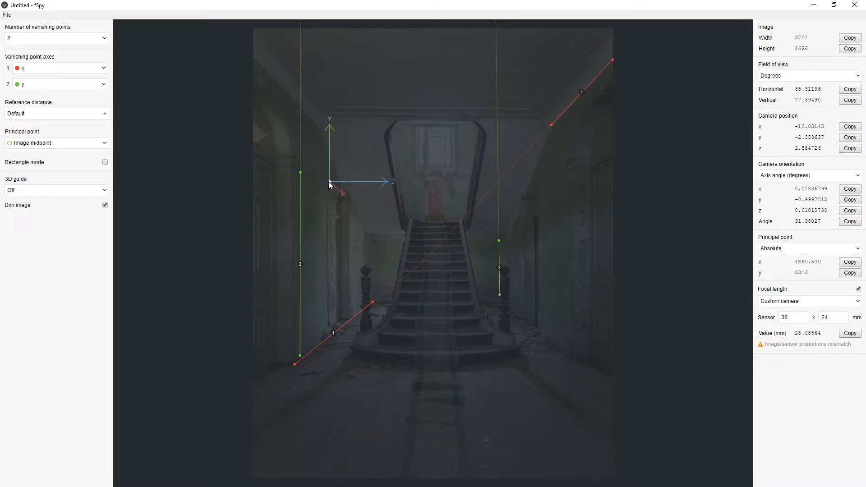
# Undim the image and fine-tune the origin, both ends of the right red line and the left green line's upper end.
pyautogui.click(105, 205)
pyautogui.moveTo(327, 180); pyautogui.dragTo(331, 183)
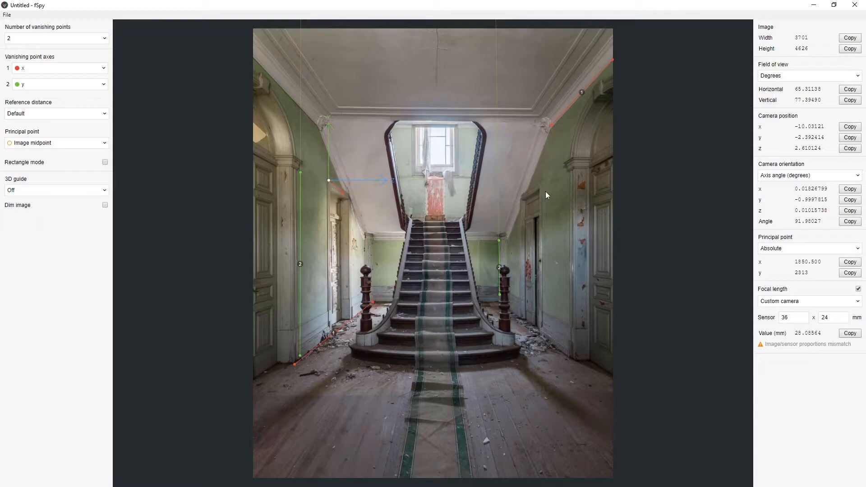
pyautogui.moveTo(551, 126); pyautogui.dragTo(552, 126)
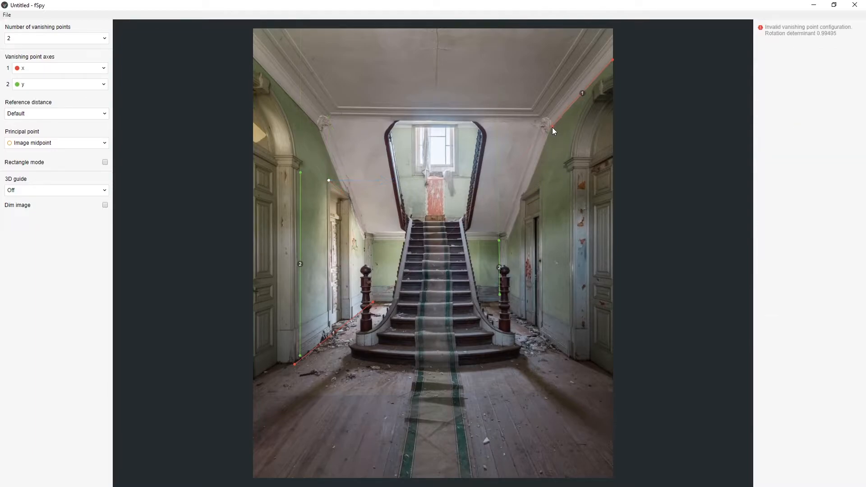
pyautogui.moveTo(612, 59); pyautogui.dragTo(617, 60)
pyautogui.moveTo(301, 171); pyautogui.dragTo(299, 172)
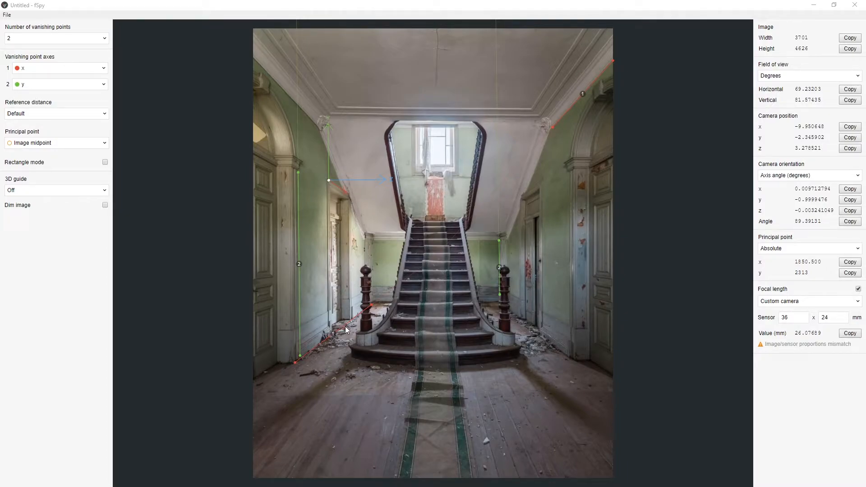
# Save the project as env_cam_match_demo.fspy in the Env_Lighting assets folder, replacing the existing file.
pyautogui.click(7, 16)
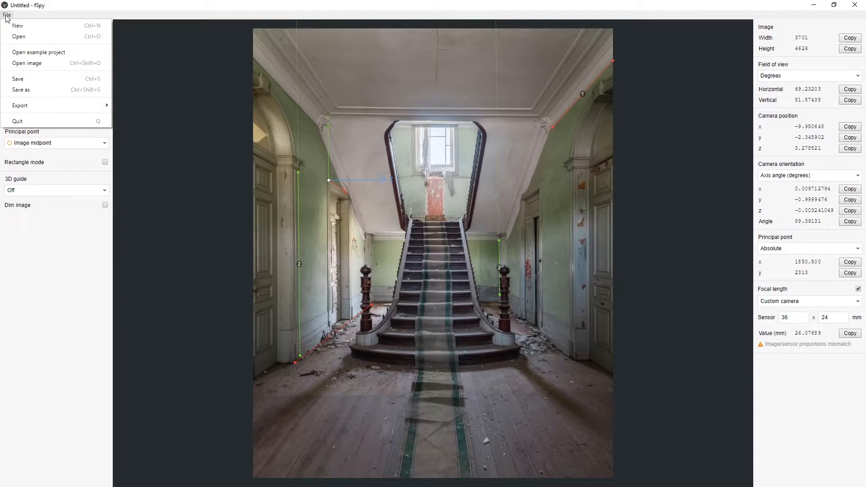
pyautogui.click(19, 89)
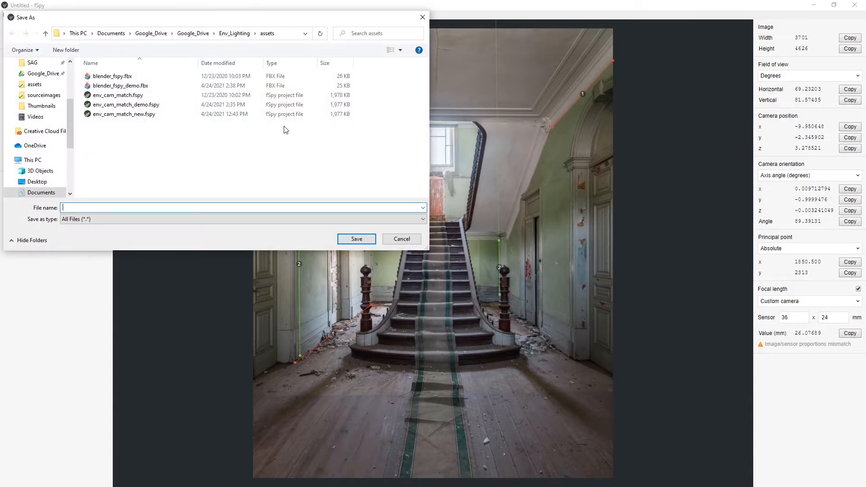
pyautogui.scroll(3, 29, 90)
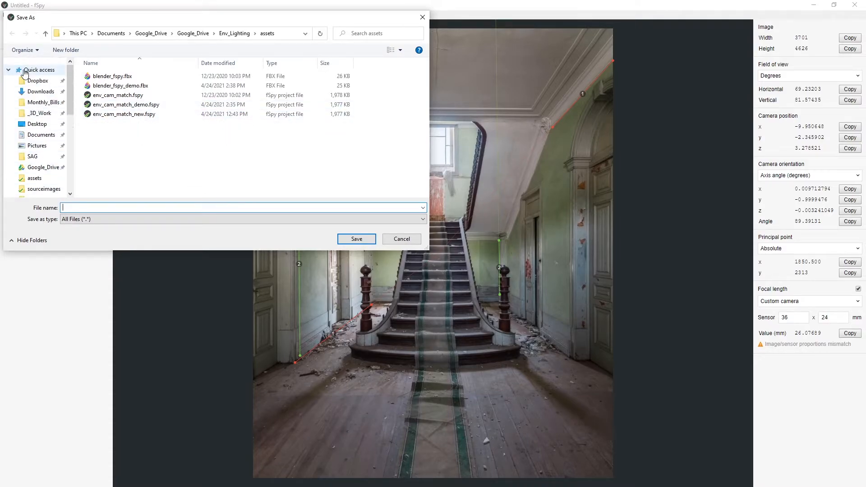
pyautogui.click(9, 70)
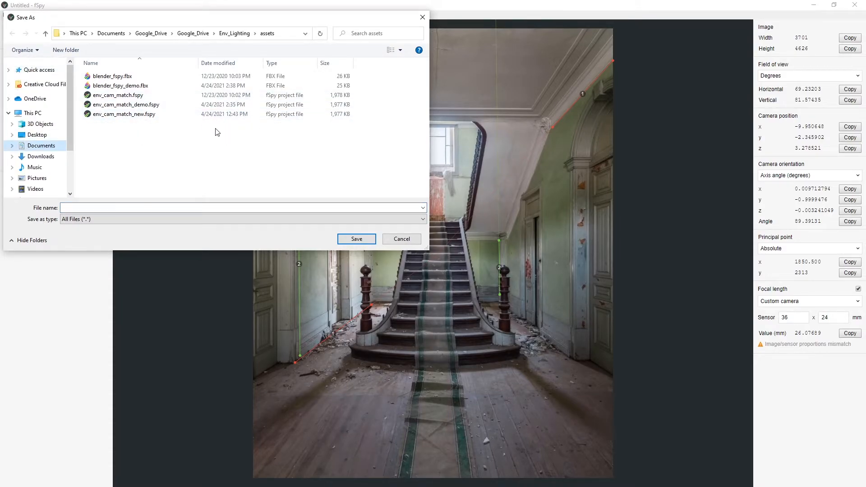
pyautogui.click(105, 109)
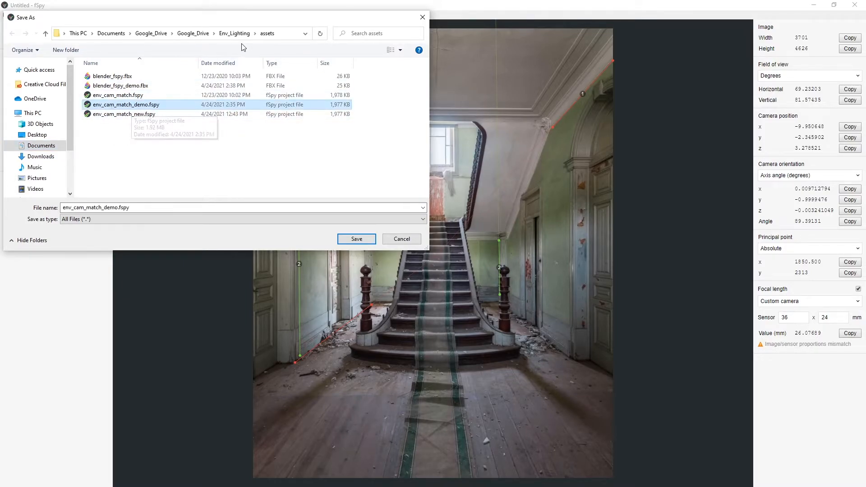
pyautogui.click(356, 239)
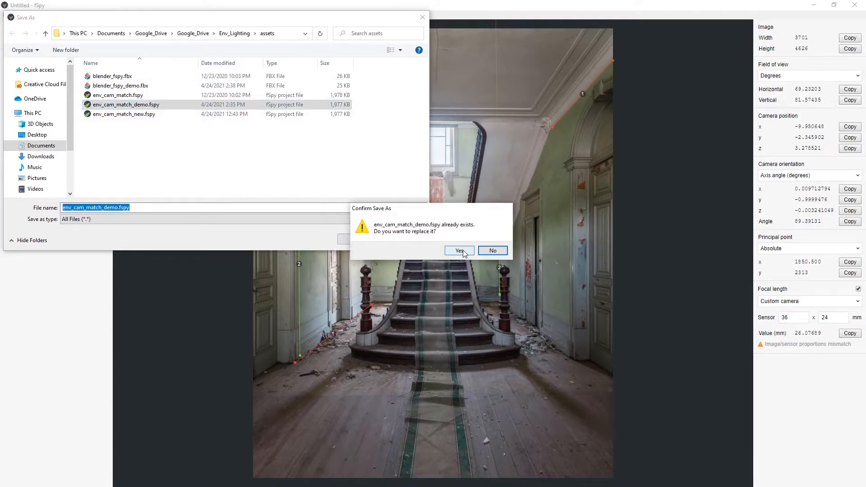
pyautogui.click(460, 251)
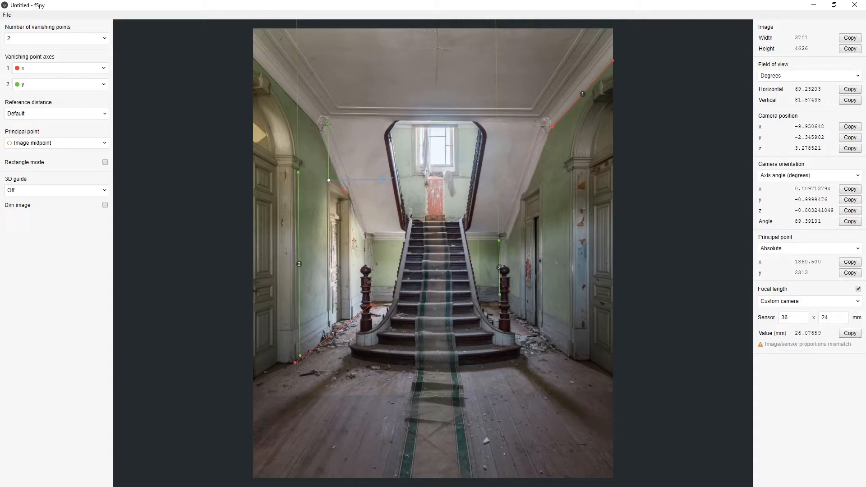
# Switch to the browser and review the Blender download page and the fSpy-Blender v1.0.3 release page.
pyautogui.hotkey('alt', 'Tab')
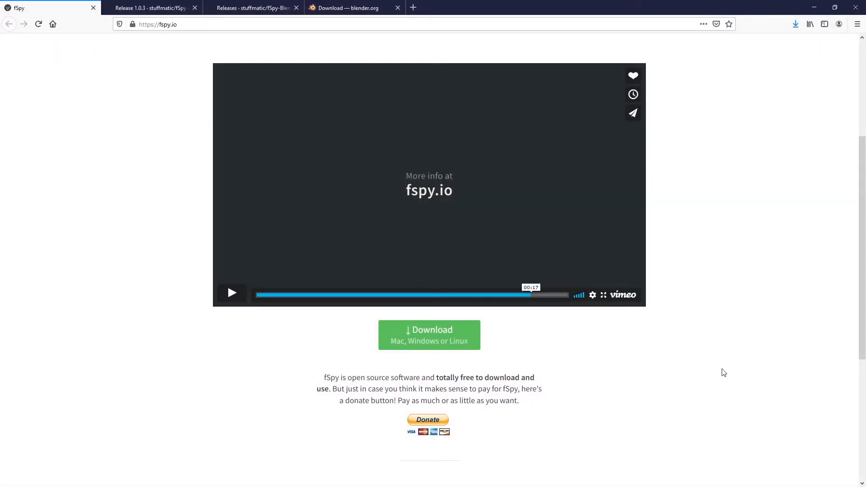
pyautogui.click(349, 6)
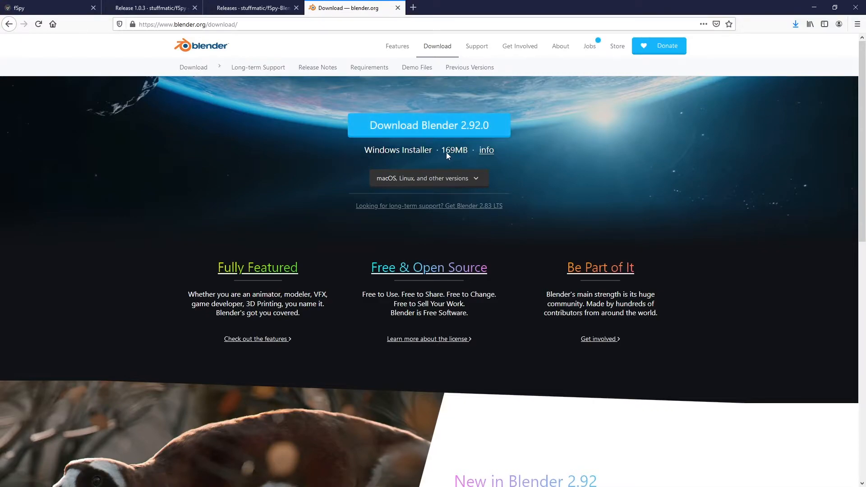
pyautogui.moveTo(458, 155)
pyautogui.click(252, 8)
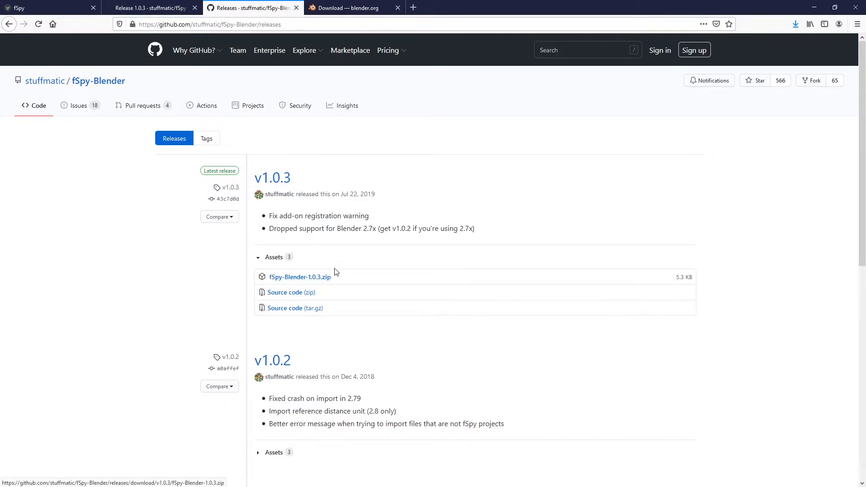
pyautogui.click(339, 5)
pyautogui.click(267, 6)
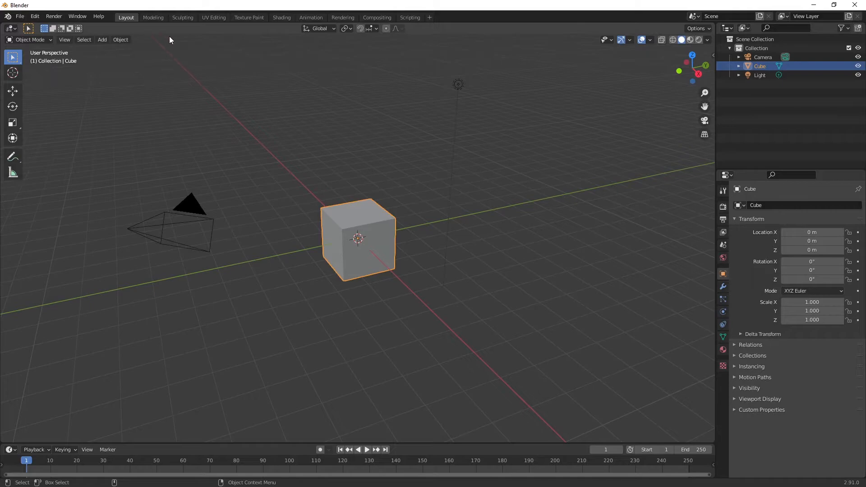
# Open Blender's add-on preferences and place the preferences window over the viewport.
pyautogui.click(35, 17)
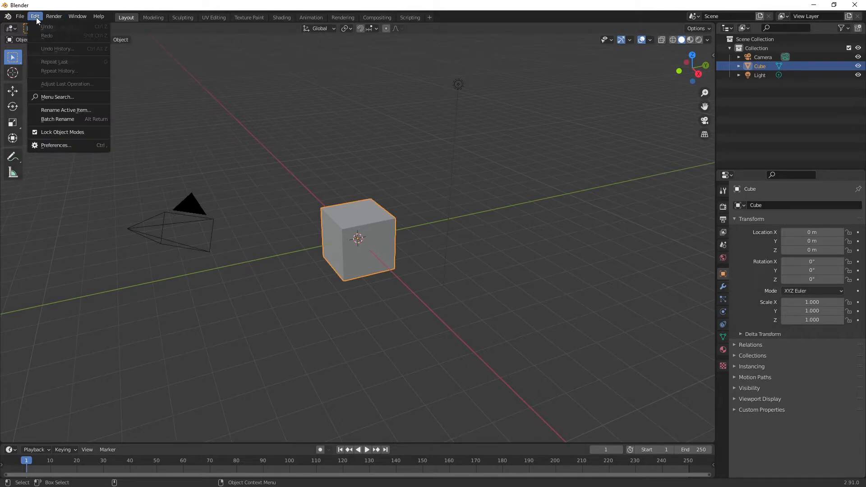
pyautogui.click(48, 146)
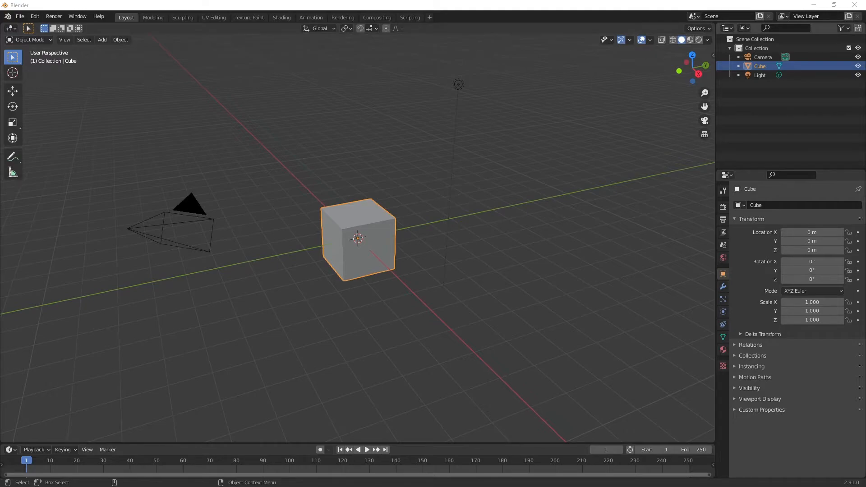
pyautogui.moveTo(577, 64); pyautogui.dragTo(336, 65)
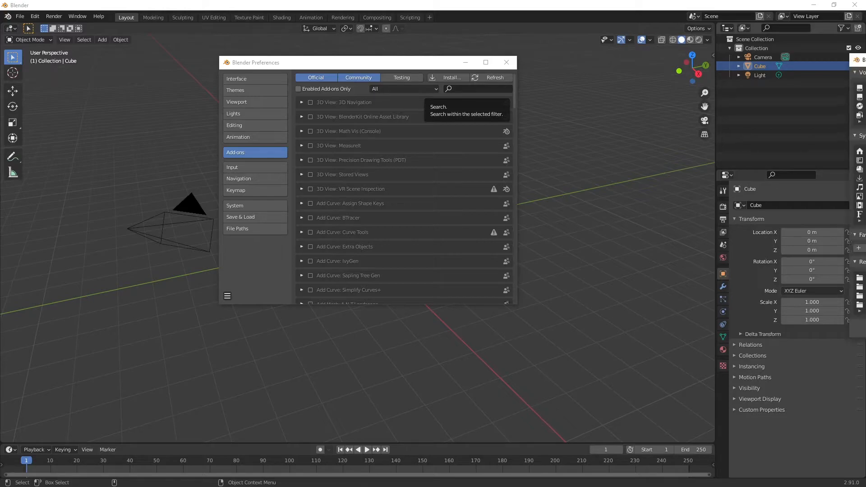
# Install the add-on fSpy-Blender-1.0.3.zip from the Env_Lighting installs folder and filter the add-on list for "fsp".
pyautogui.click(448, 78)
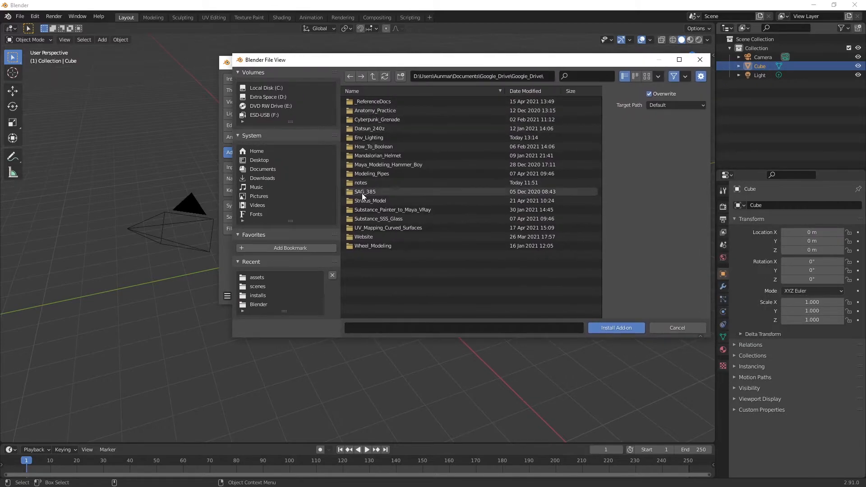
pyautogui.doubleClick(368, 137)
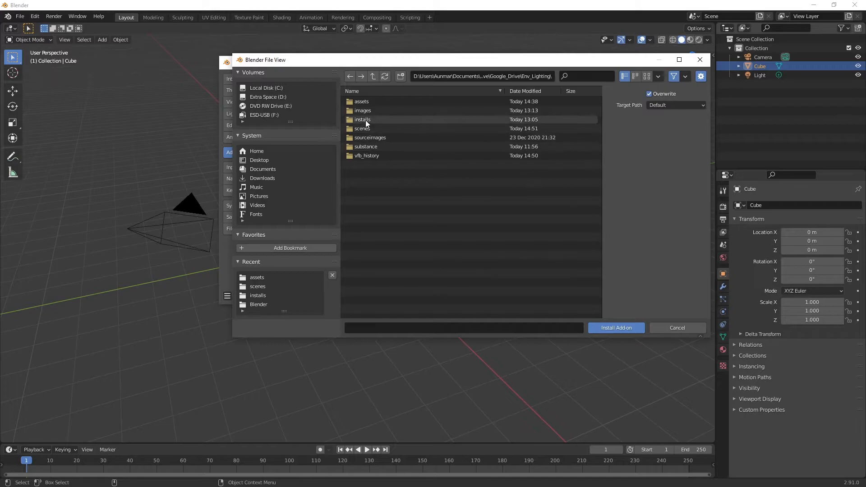
pyautogui.doubleClick(365, 120)
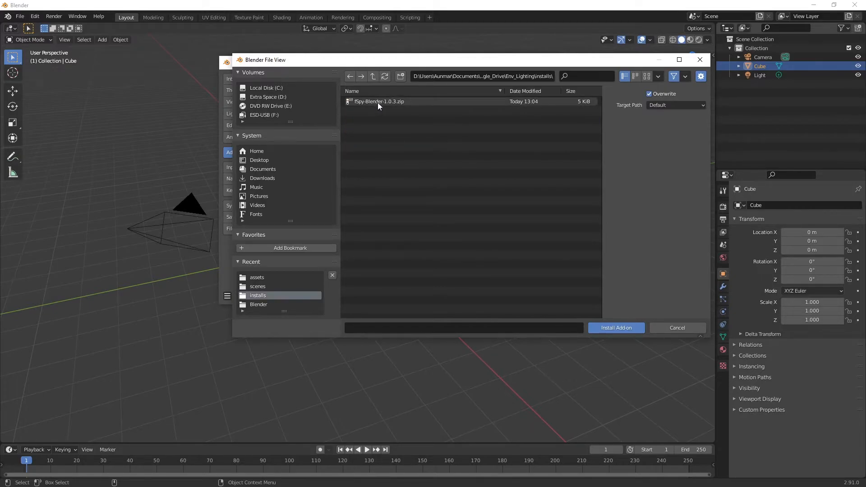
pyautogui.click(377, 102)
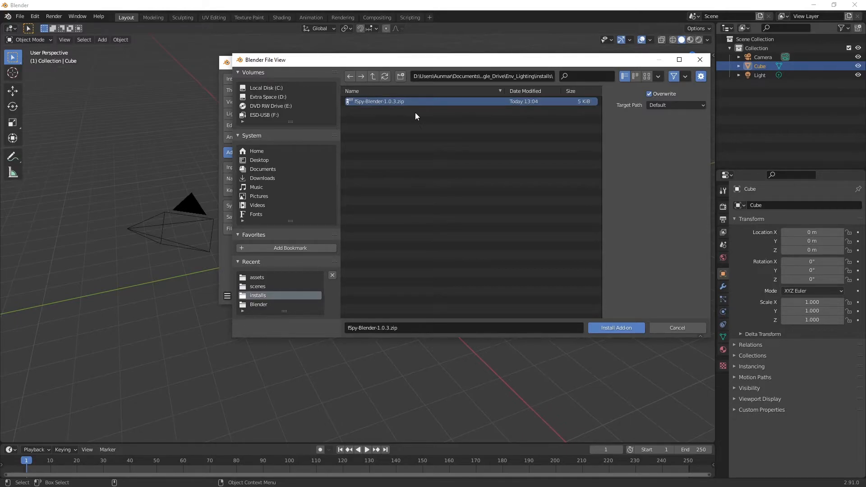
pyautogui.click(616, 328)
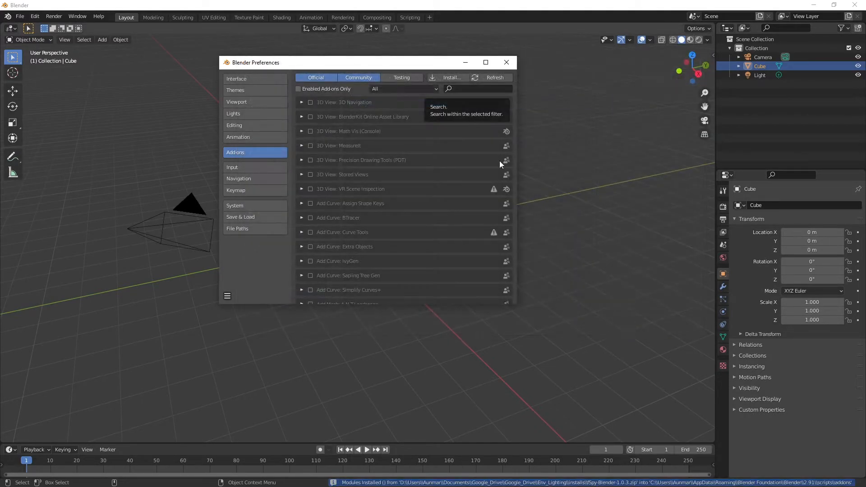
pyautogui.click(469, 89)
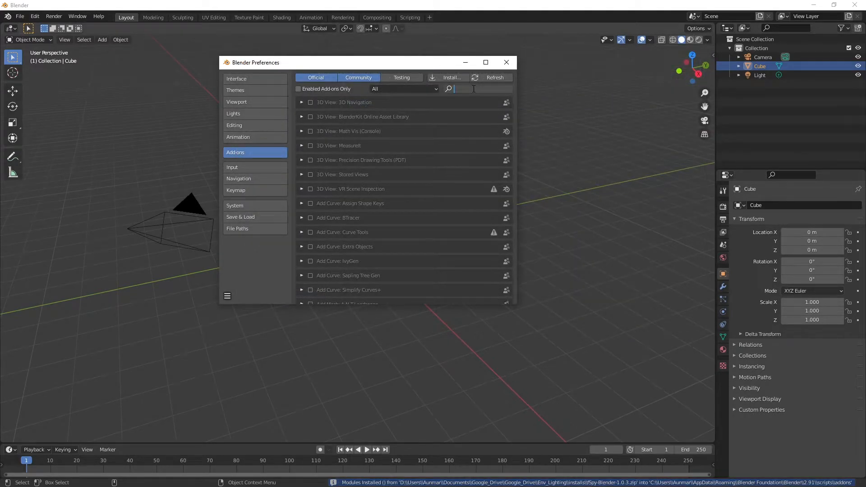
pyautogui.write('fsp')
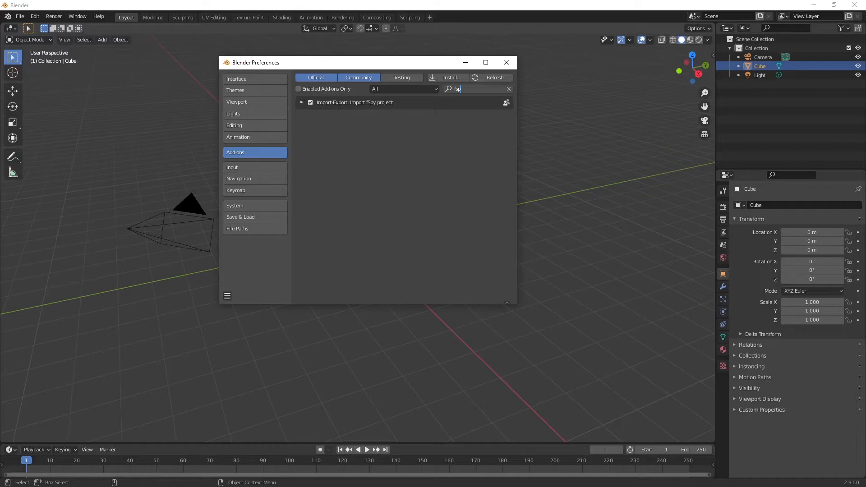
# Close the preferences and import the fSpy project env_cam_match_demo.fspy from the Env_Lighting assets folder with its background image.
pyautogui.click(506, 63)
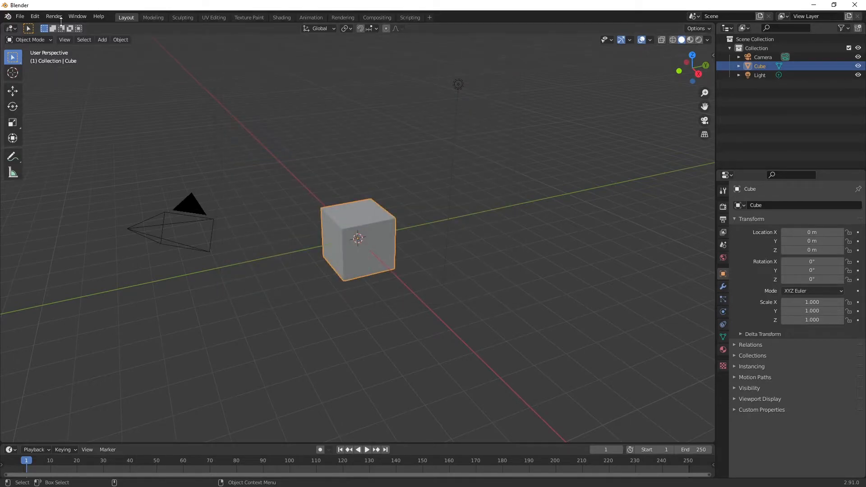
pyautogui.click(20, 16)
pyautogui.moveTo(59, 146)
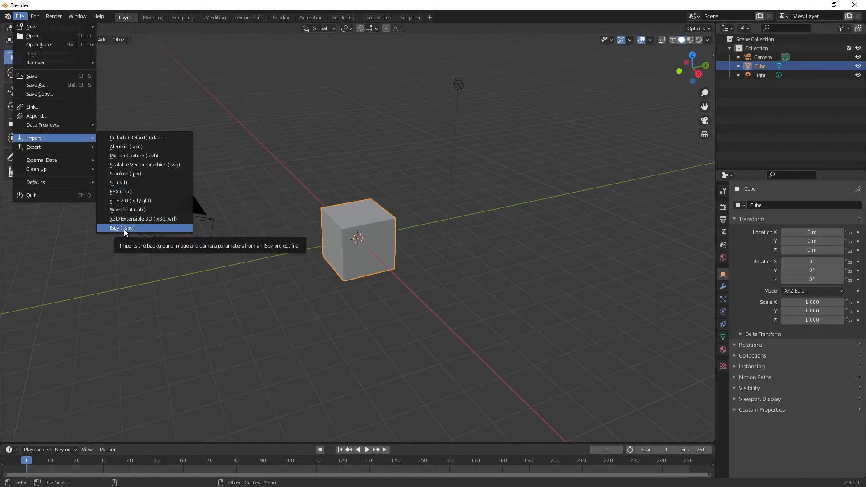
pyautogui.click(123, 229)
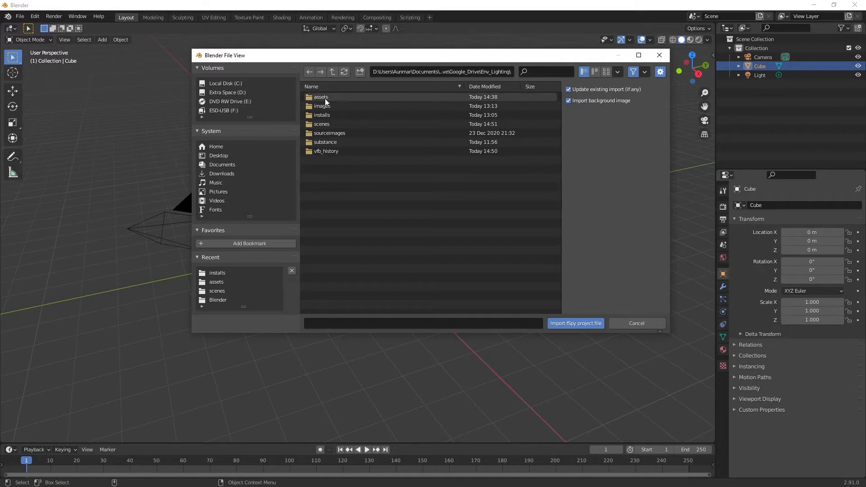
pyautogui.doubleClick(325, 98)
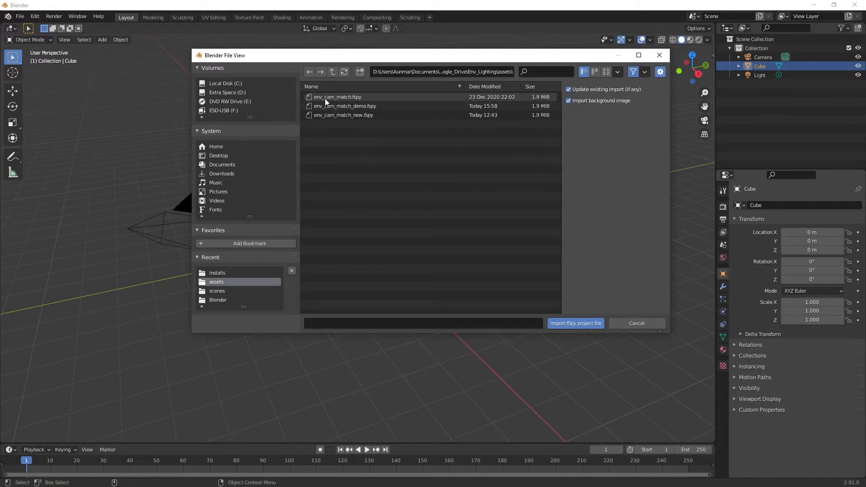
pyautogui.click(369, 106)
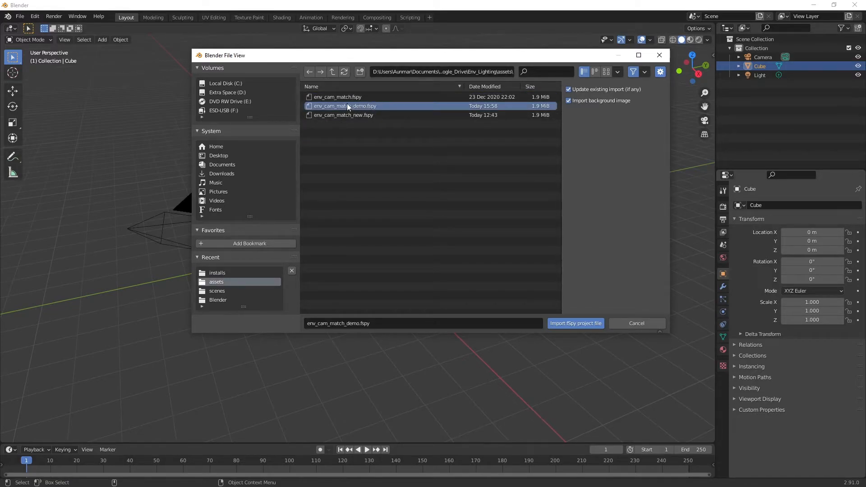
pyautogui.click(567, 325)
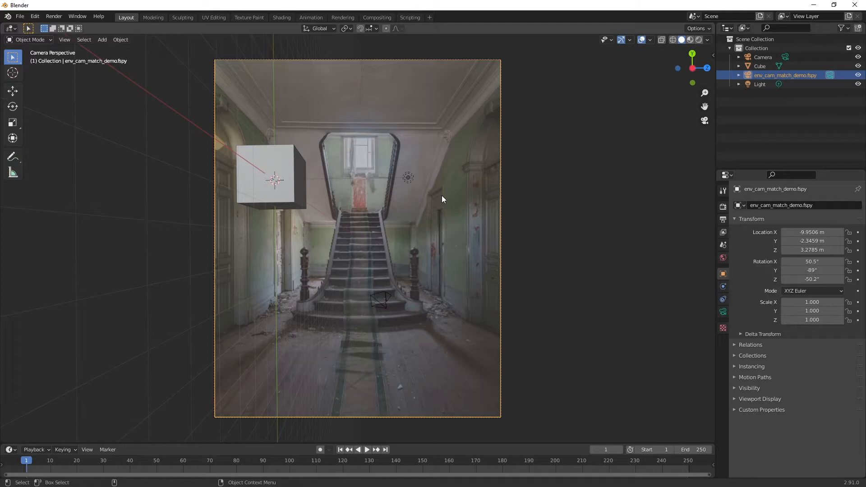
pyautogui.click(20, 16)
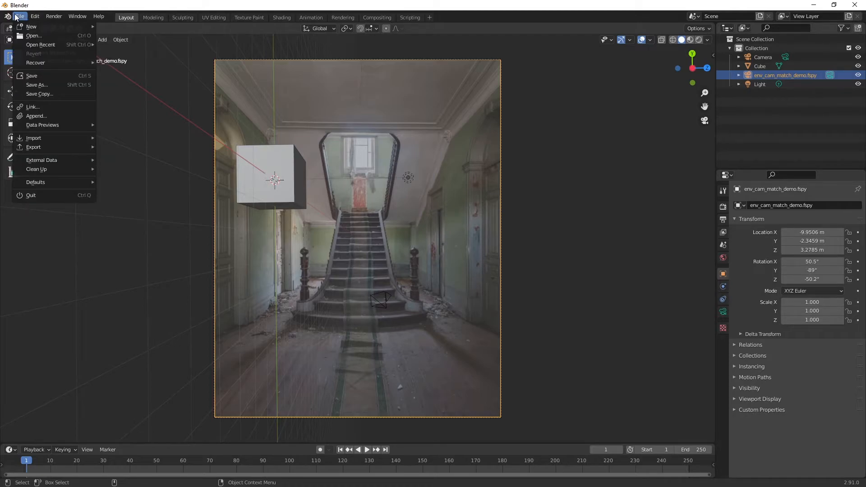
pyautogui.moveTo(55, 151)
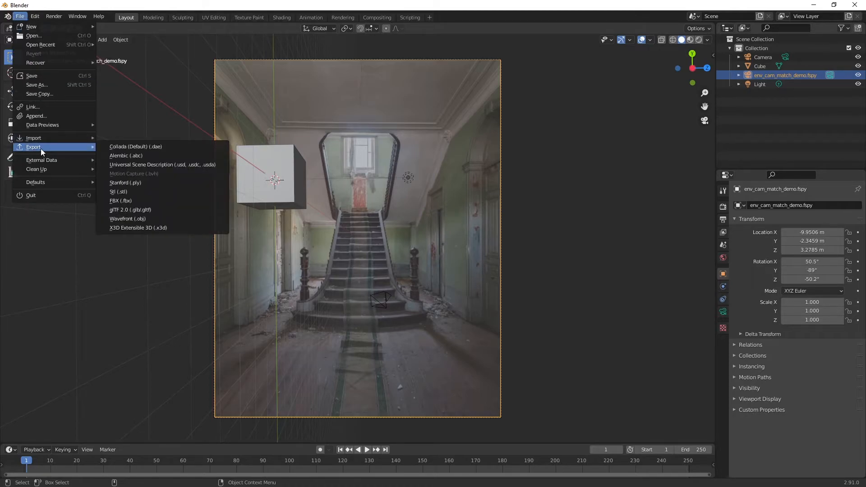
pyautogui.click(129, 209)
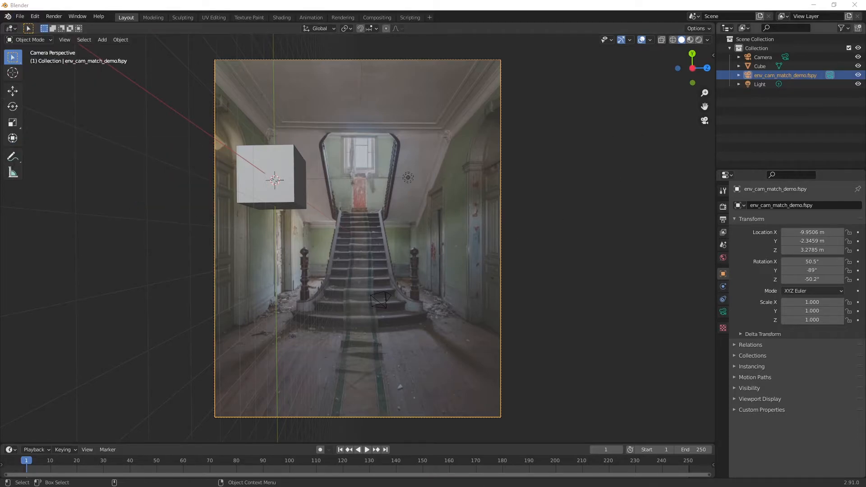
pyautogui.click(22, 17)
# Delete the default light and the default camera from the scene.
pyautogui.click(761, 84)
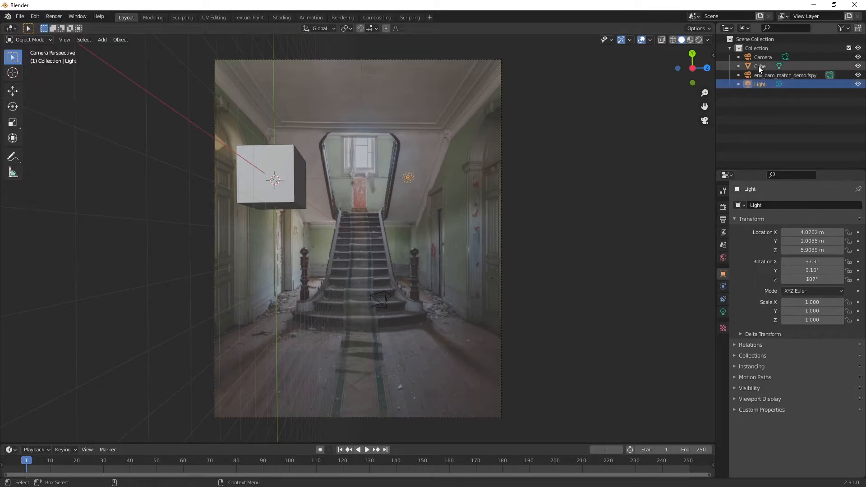
pyautogui.keyDown('ctrl'); pyautogui.click(759, 57); pyautogui.keyUp('ctrl')
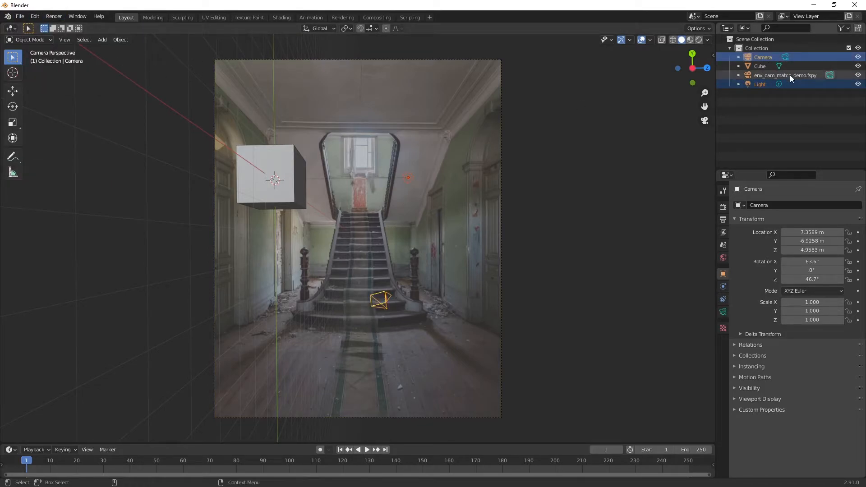
pyautogui.press('Delete')
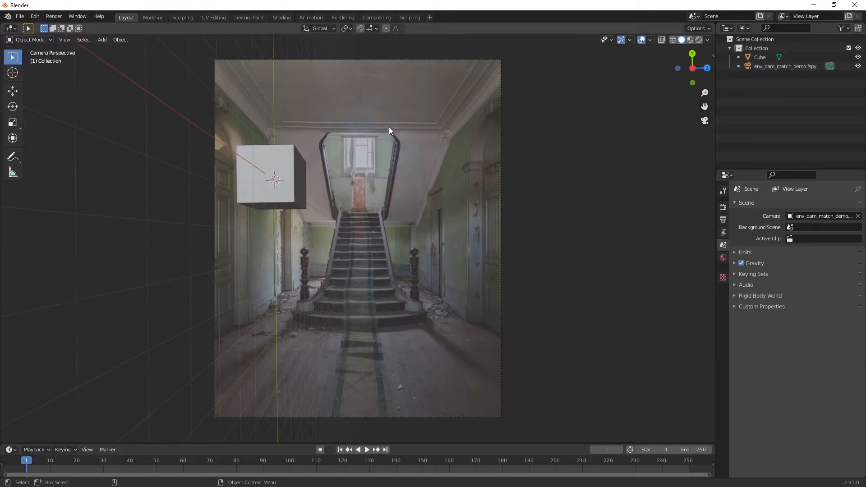
# Export the scene as FBX over blender_fspy_demo.fbx in the assets folder, using the default export options.
pyautogui.click(15, 17)
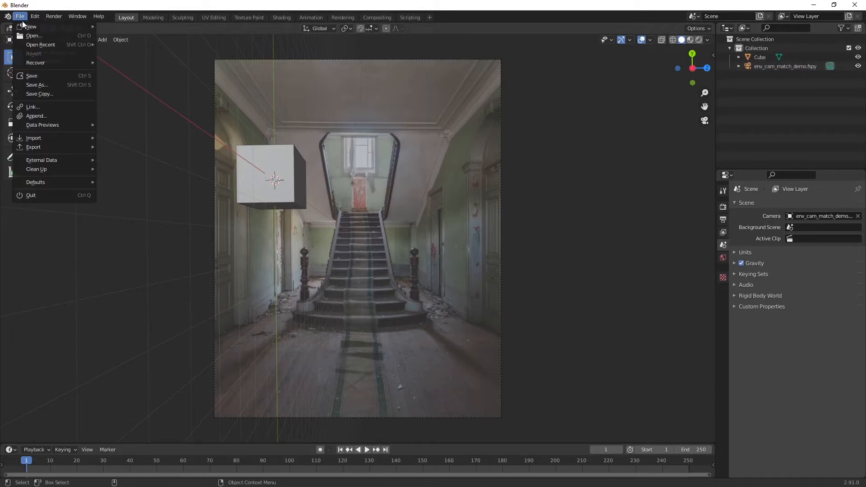
pyautogui.moveTo(45, 149)
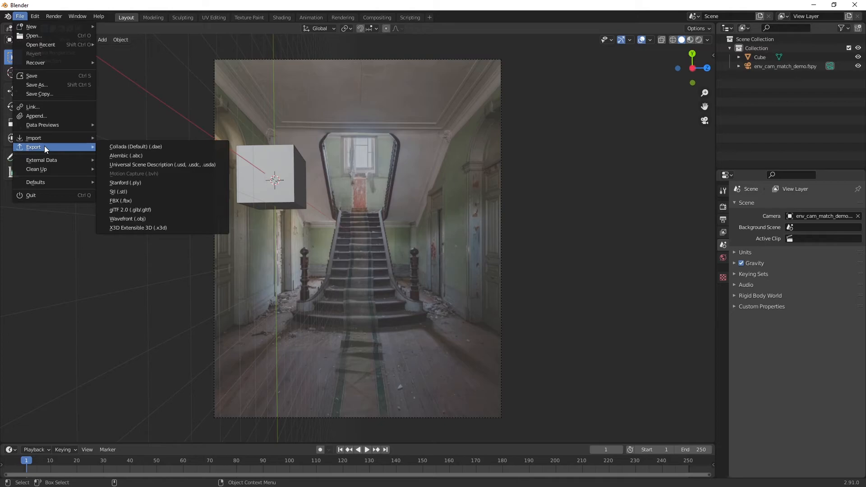
pyautogui.click(138, 199)
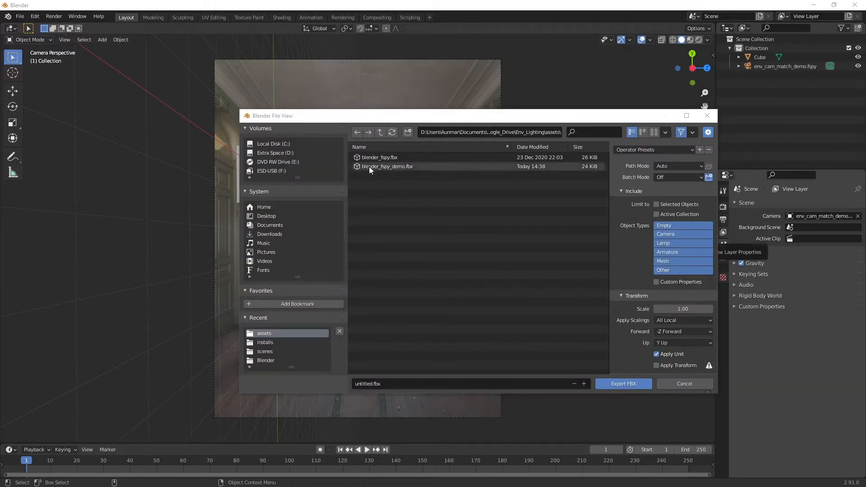
pyautogui.click(397, 165)
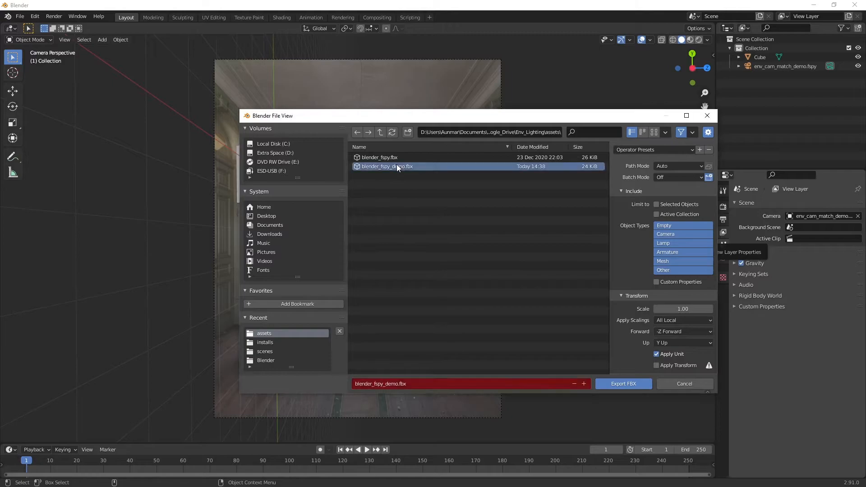
pyautogui.click(617, 383)
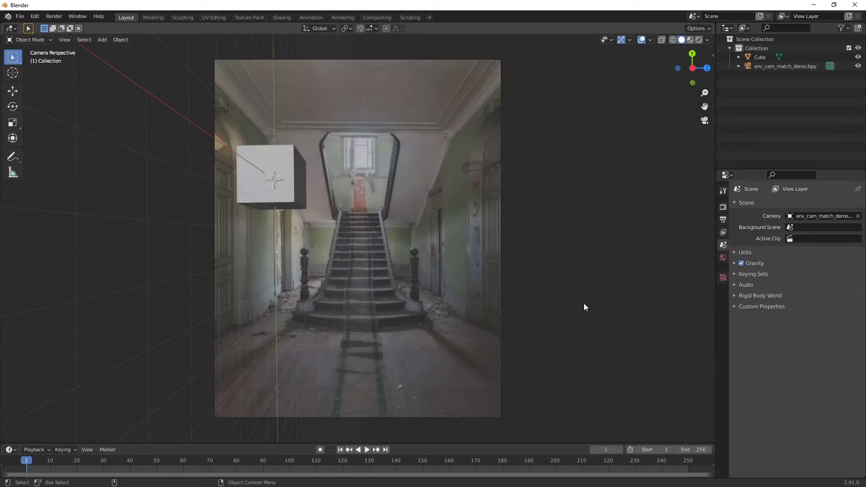
# Switch from Blender and fSpy to Maya and import blender_fspy_demo.fbx from the assets folder.
pyautogui.click(813, 7)
pyautogui.click(814, 7)
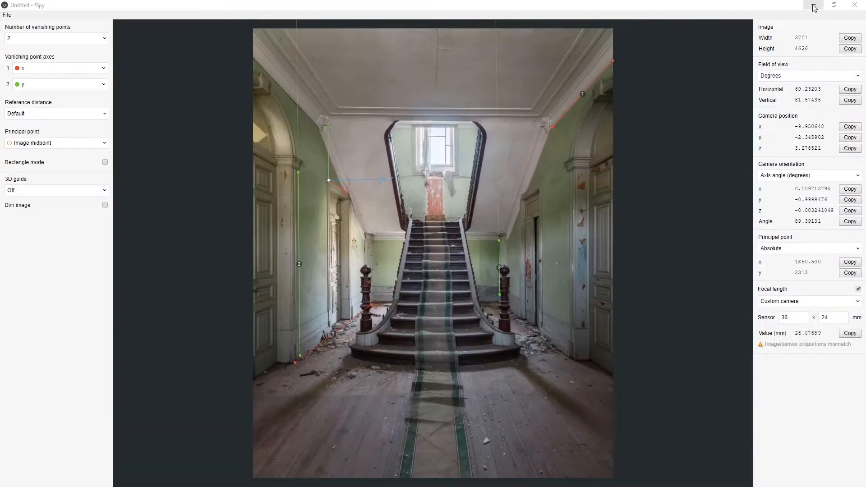
pyautogui.click(814, 8)
pyautogui.moveTo(717, 83); pyautogui.dragTo(865, 126)
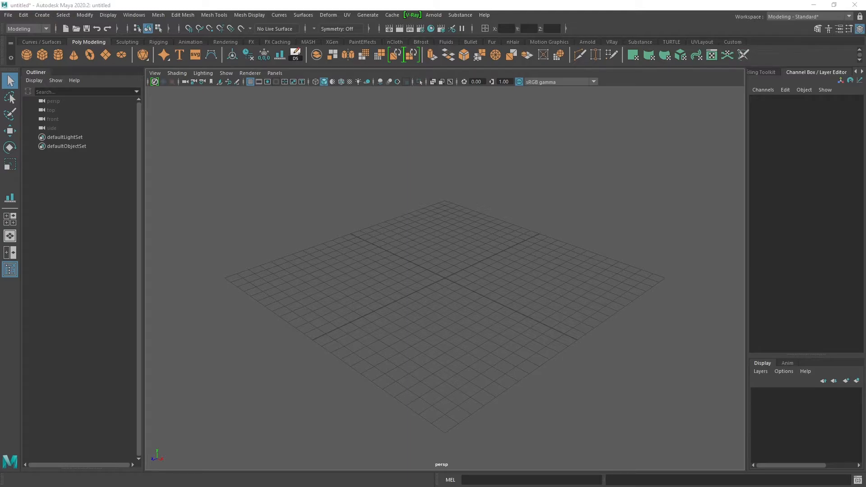
pyautogui.click(6, 16)
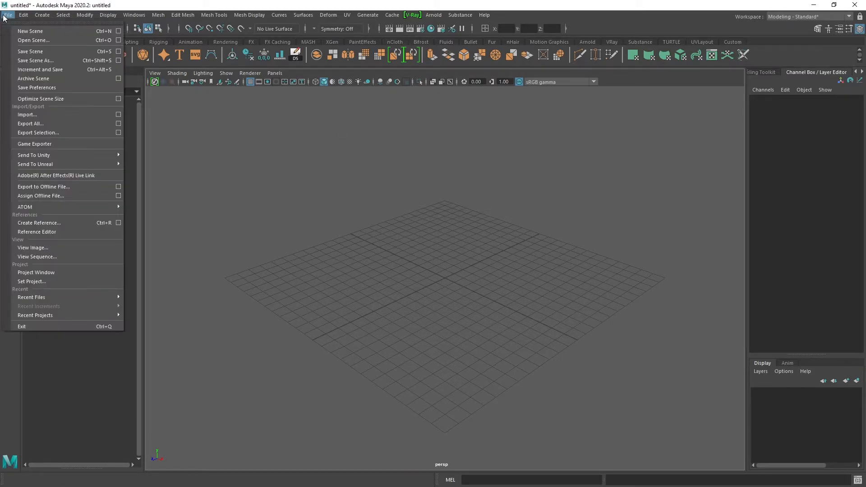
pyautogui.click(28, 115)
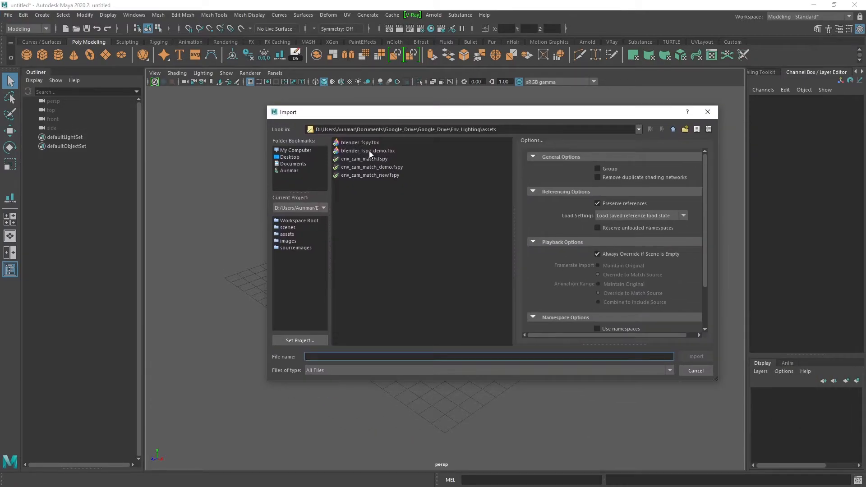
pyautogui.click(368, 151)
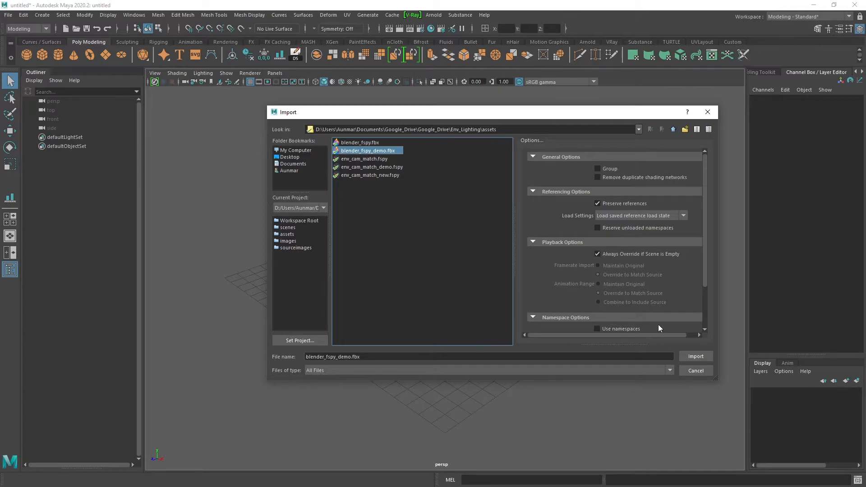
pyautogui.click(704, 356)
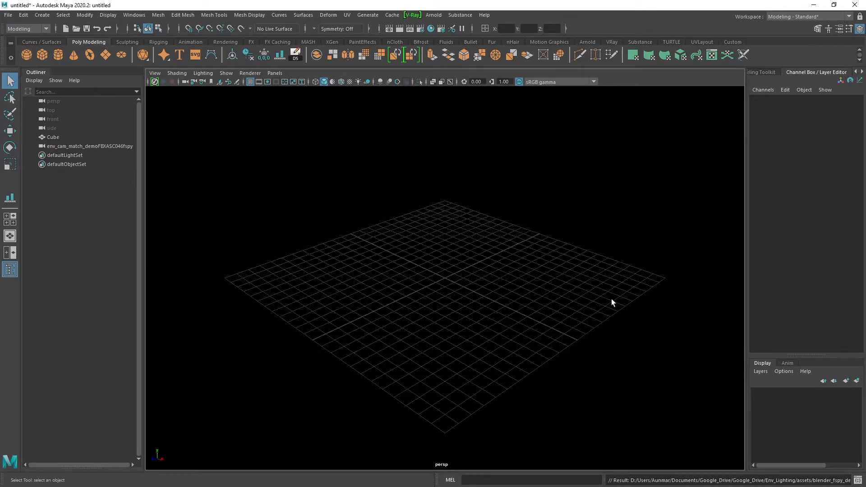
# Select the imported fSpy camera and the cube and group them together.
pyautogui.scroll(-15, 612, 302)
pyautogui.keyDown('alt'); pyautogui.moveTo(357, 227); pyautogui.dragTo(553, 234); pyautogui.keyUp('alt')
pyautogui.click(552, 234)
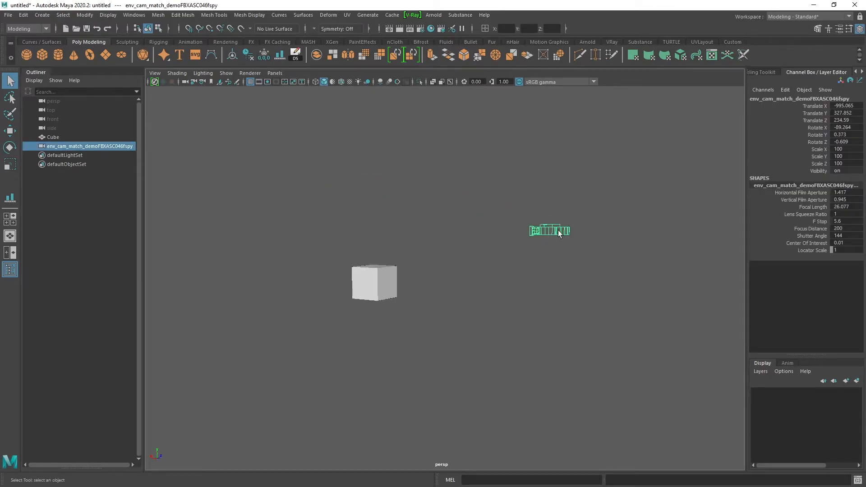
pyautogui.keyDown('ctrl'); pyautogui.click(63, 137); pyautogui.keyUp('ctrl')
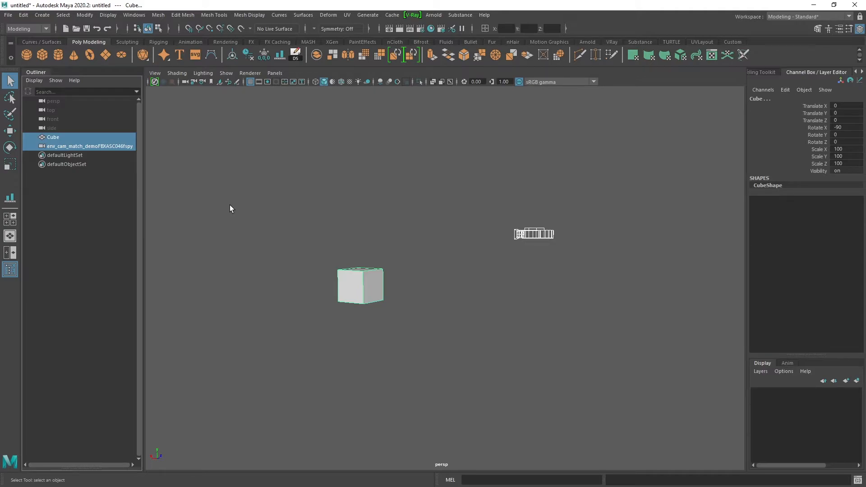
pyautogui.hotkey('ctrl', 'g')
# Rotate the group containing the camera and cube about the X axis and set its Rotate X to 90.
pyautogui.keyDown('alt'); pyautogui.moveTo(479, 228); pyautogui.dragTo(435, 275); pyautogui.keyUp('alt')
pyautogui.press('e')
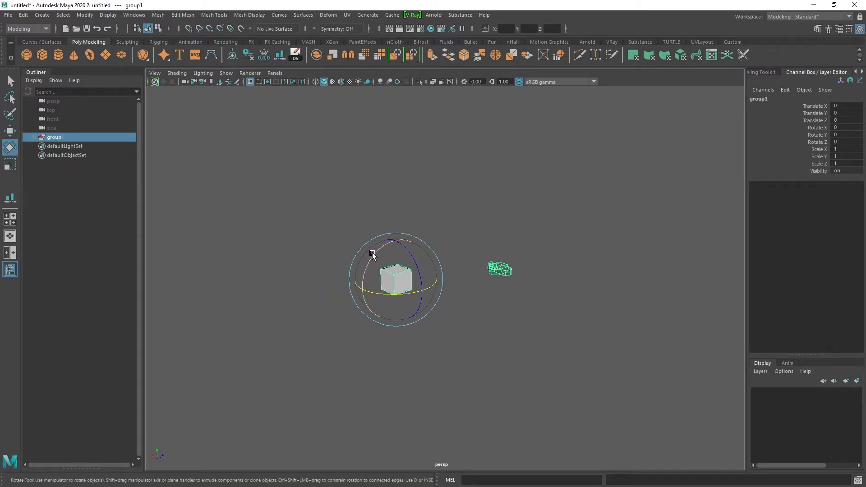
pyautogui.moveTo(372, 255); pyautogui.dragTo(417, 246)
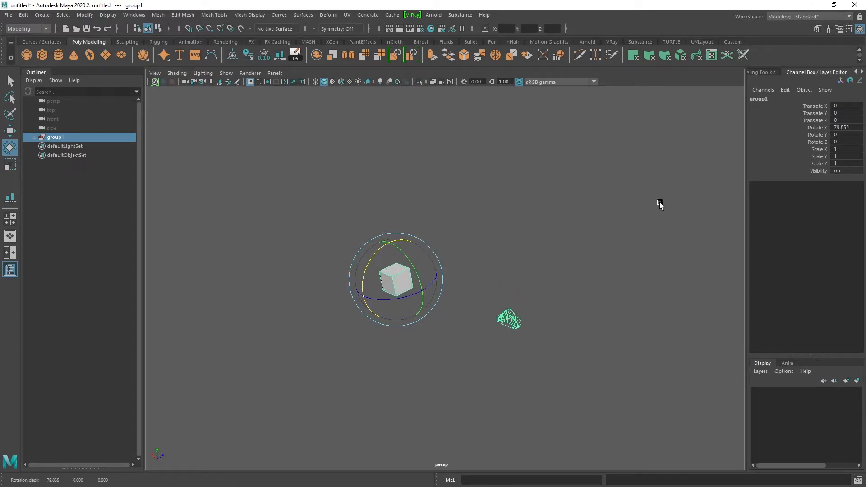
pyautogui.doubleClick(844, 128)
pyautogui.write('90')
pyautogui.press('Return')
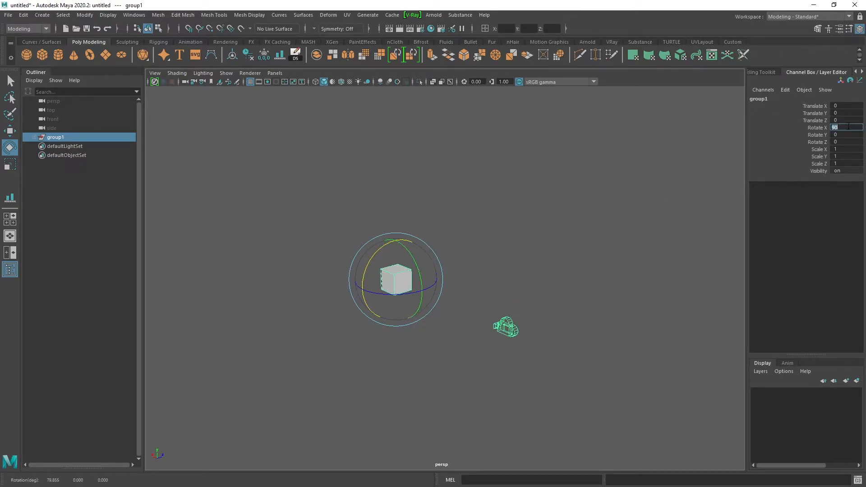
# Switch the viewport to the four-view layout and expand the group to list its camera and cube.
pyautogui.keyDown('alt'); pyautogui.moveTo(405, 265); pyautogui.dragTo(433, 237); pyautogui.keyUp('alt')
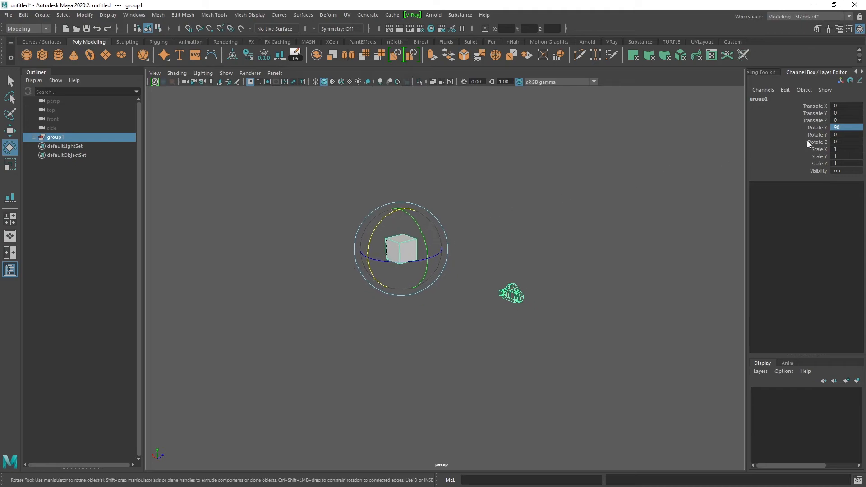
pyautogui.keyDown('alt'); pyautogui.moveTo(482, 253); pyautogui.dragTo(529, 256); pyautogui.keyUp('alt')
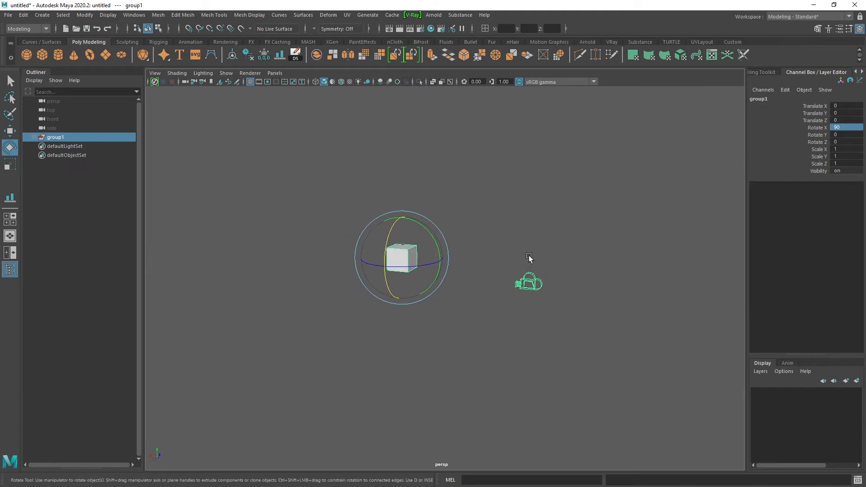
pyautogui.press('q')
pyautogui.press('space')
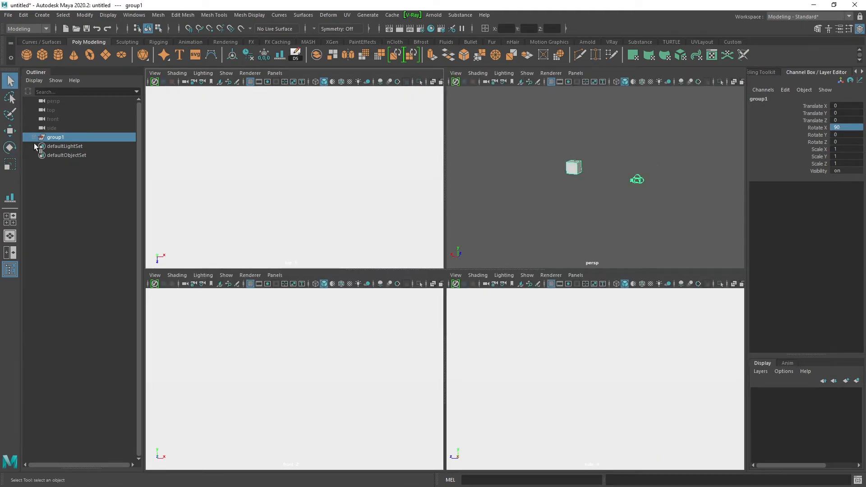
pyautogui.click(29, 136)
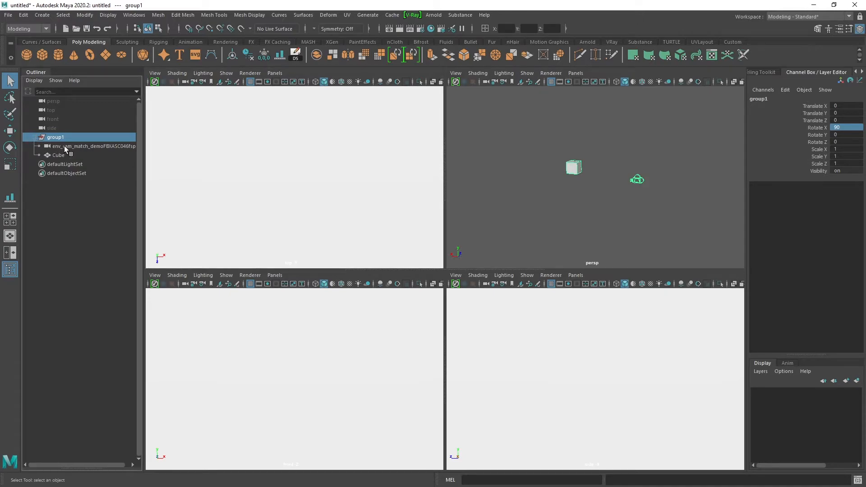
pyautogui.click(84, 145)
pyautogui.click(632, 139)
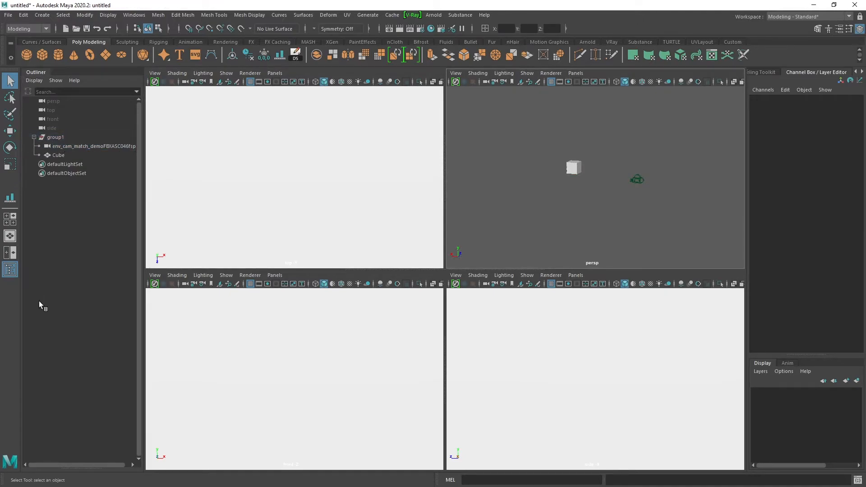
# Switch to two side-by-side viewports and look through the imported fSpy camera in the persp viewport.
pyautogui.click(10, 251)
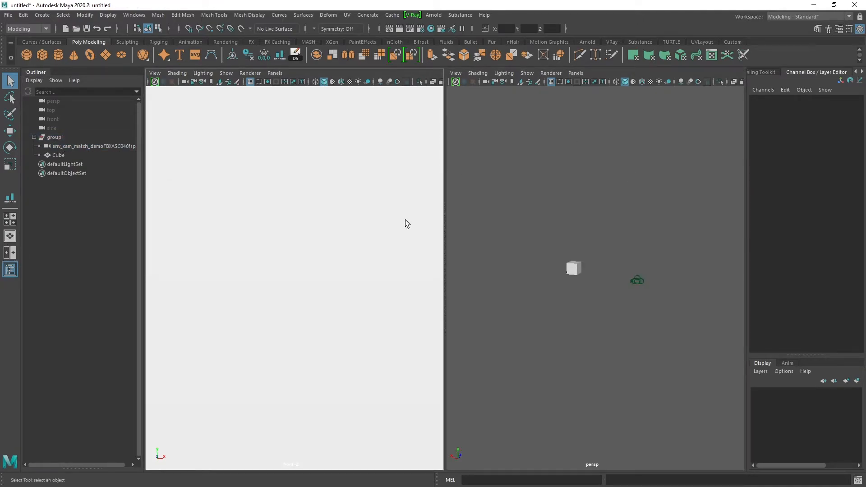
pyautogui.click(576, 73)
pyautogui.moveTo(592, 82)
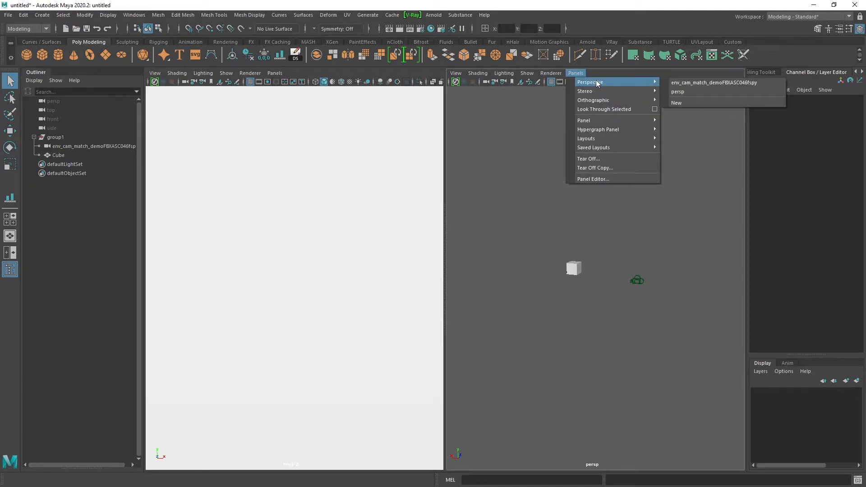
pyautogui.click(690, 83)
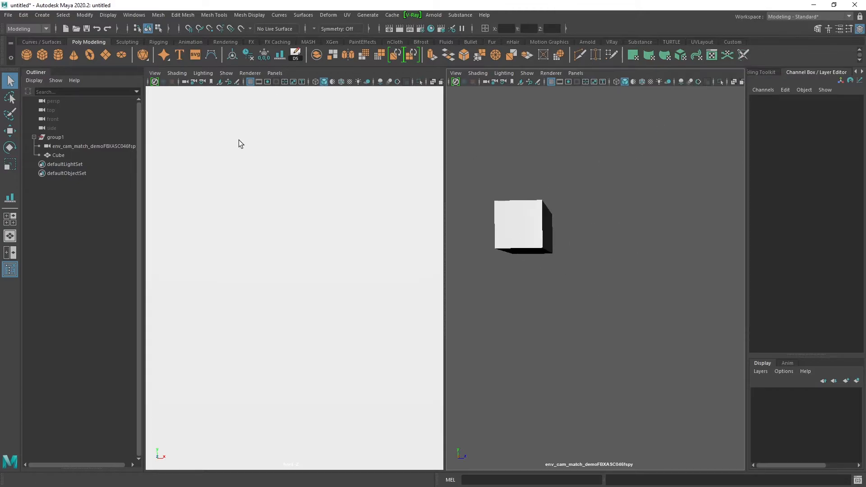
# Set the other viewport to the persp camera and frame the cube and the fSpy camera in it.
pyautogui.press('f')
pyautogui.click(274, 72)
pyautogui.moveTo(307, 81)
pyautogui.click(387, 91)
pyautogui.keyDown('alt'); pyautogui.moveTo(336, 218); pyautogui.dragTo(324, 254); pyautogui.keyUp('alt')
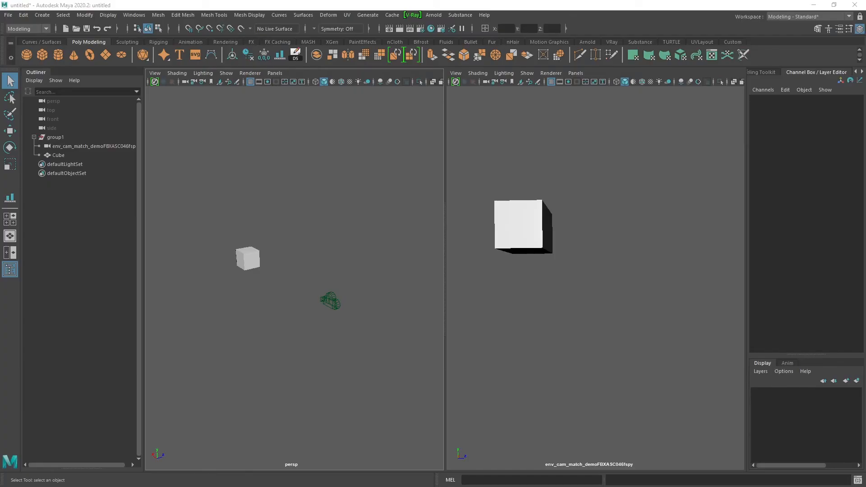
# Look up the pixel dimensions of env_ref.jpg in the sourceimages folder from its file properties.
pyautogui.moveTo(865, 142); pyautogui.dragTo(524, 133)
pyautogui.doubleClick(506, 236)
pyautogui.rightClick(505, 236)
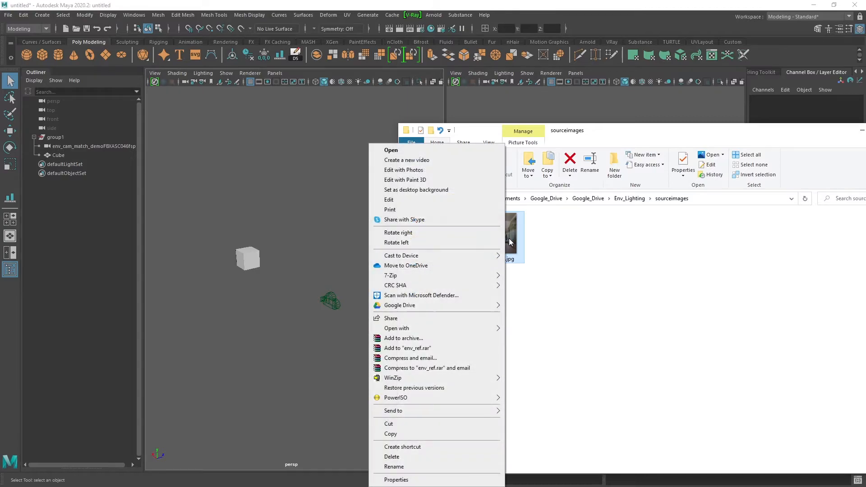
pyautogui.click(463, 479)
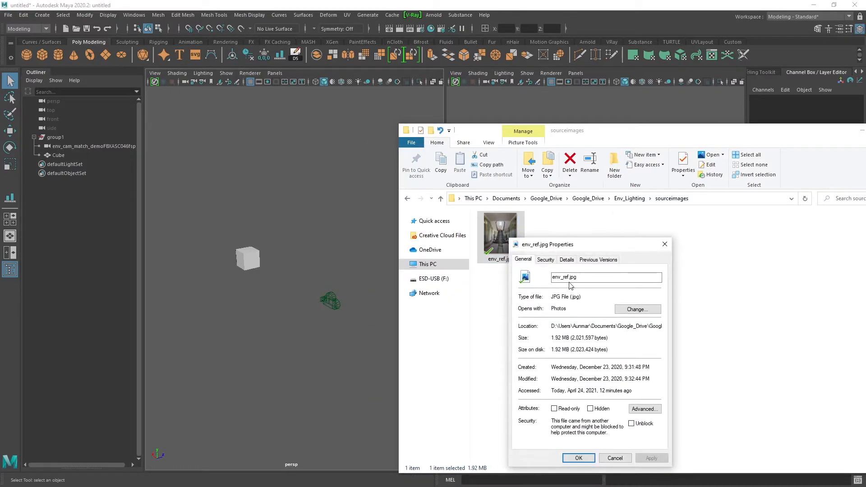
pyautogui.click(563, 259)
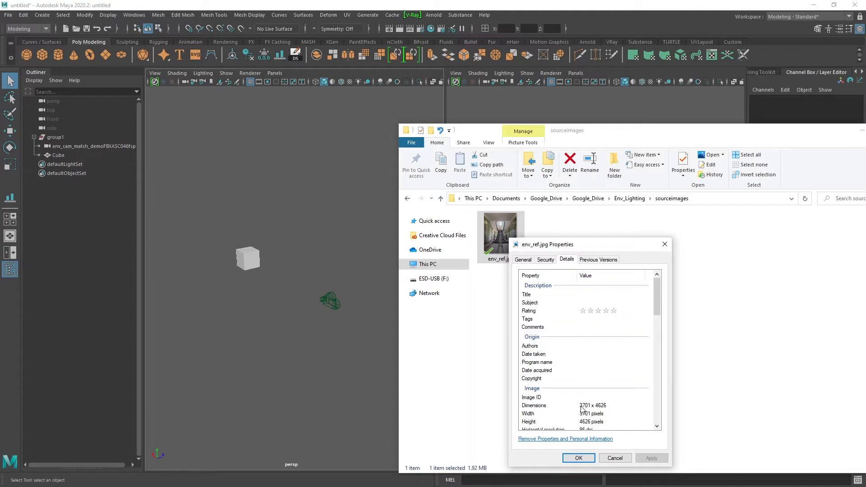
pyautogui.moveTo(604, 245); pyautogui.dragTo(865, 234)
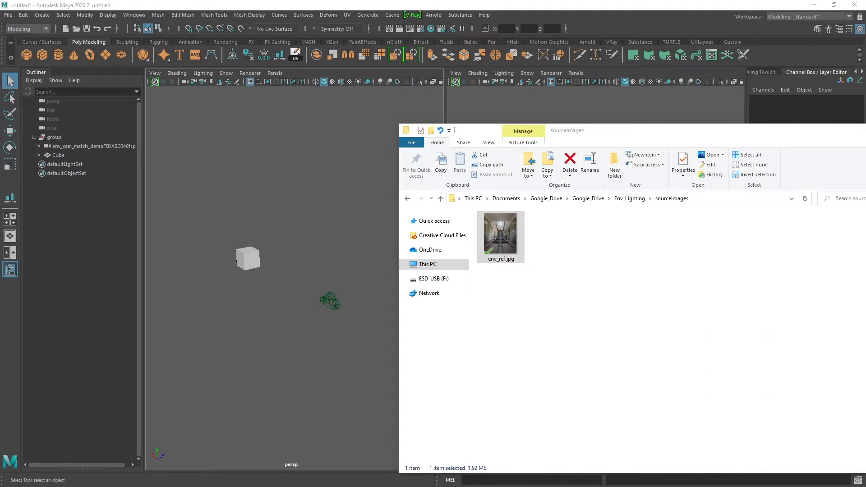
pyautogui.click(467, 5)
# Open the render settings and change the renderer to V-Ray.
pyautogui.click(420, 30)
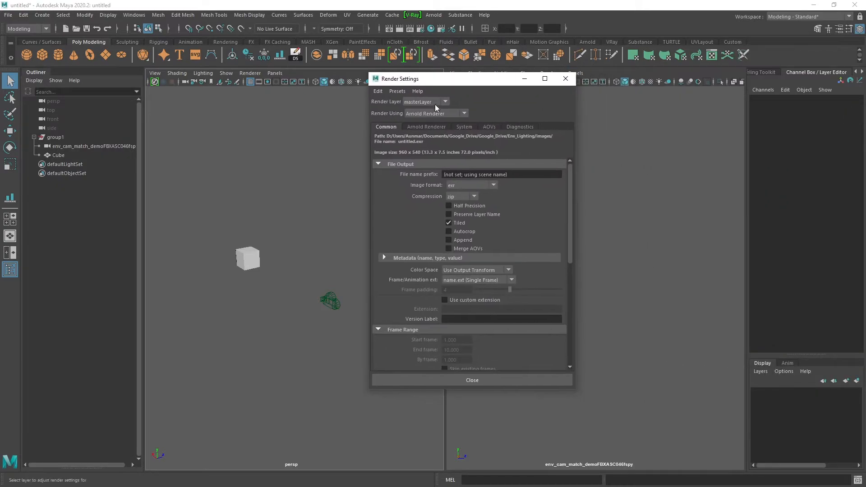
pyautogui.click(430, 114)
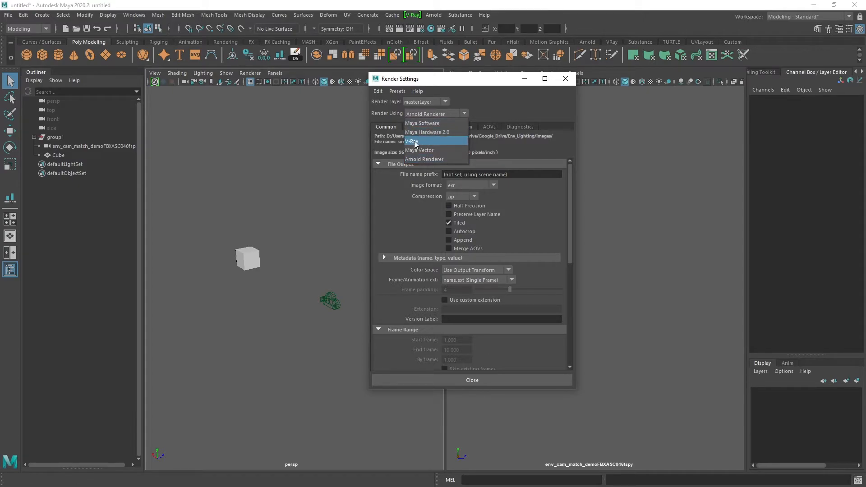
pyautogui.click(415, 143)
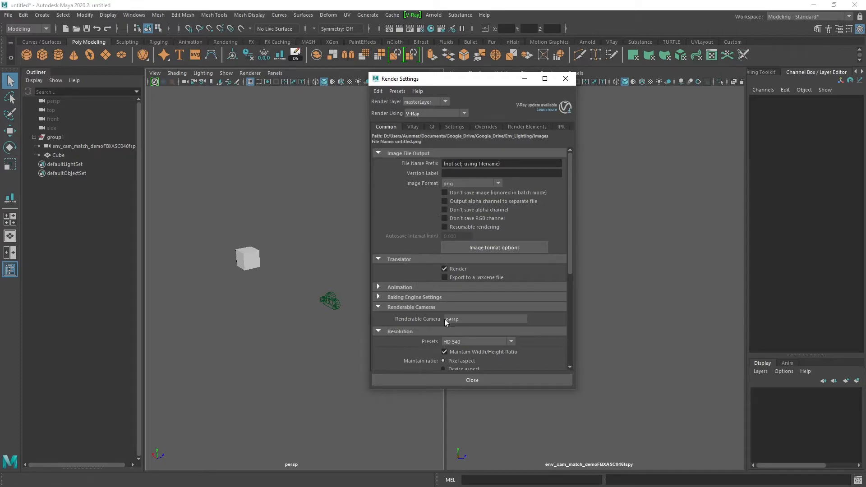
# Unlock the width/height ratio and set the render resolution to 3701 x 4626 pixels.
pyautogui.scroll(-2, 445, 318)
pyautogui.scroll(-4, 451, 322)
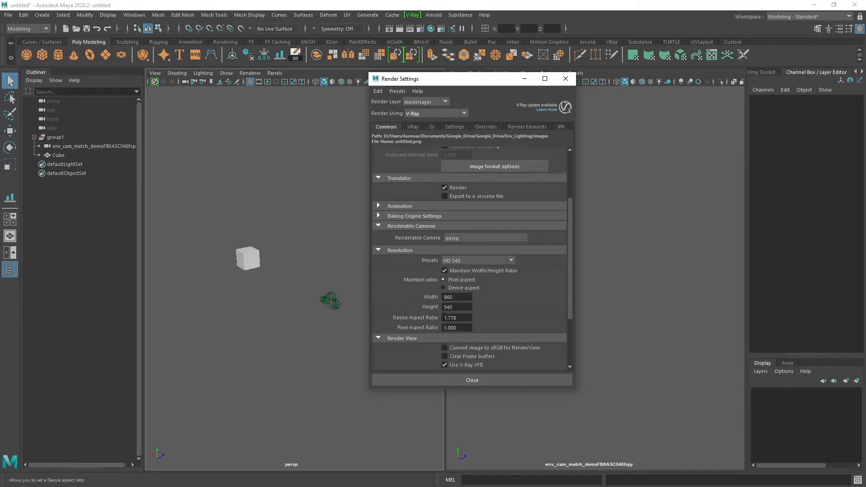
pyautogui.click(449, 275)
pyautogui.doubleClick(460, 298)
pyautogui.write('3701')
pyautogui.press('Tab')
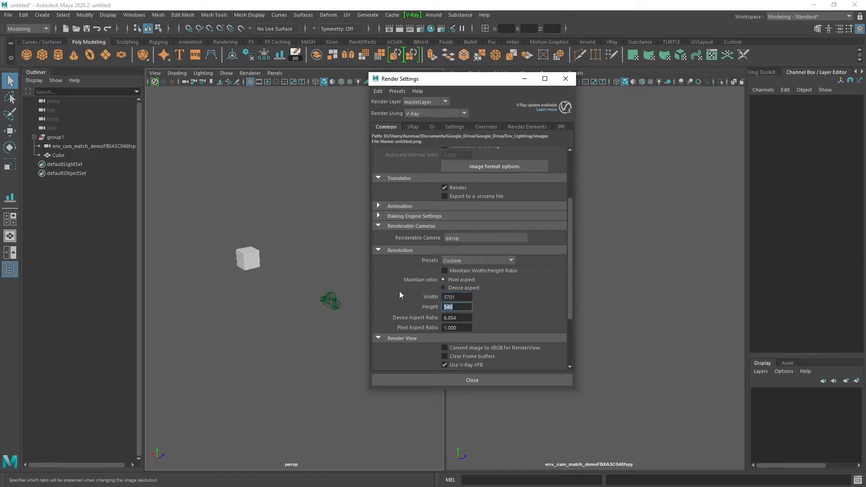
pyautogui.write('4626')
pyautogui.press('Return')
# Lock the width/height ratio, scale the render resolution to a width of 1200, and uncover the fSpy camera view.
pyautogui.click(445, 271)
pyautogui.doubleClick(458, 297)
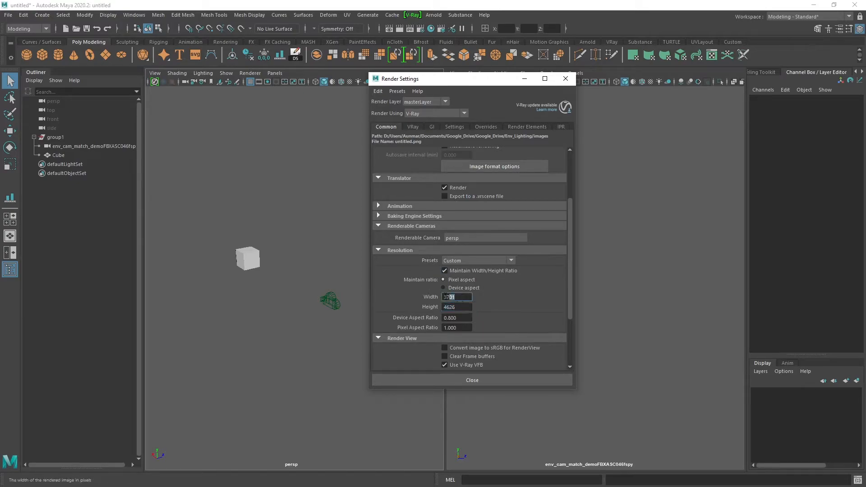
pyautogui.write('1200')
pyautogui.press('Return')
pyautogui.moveTo(456, 82); pyautogui.dragTo(290, 72)
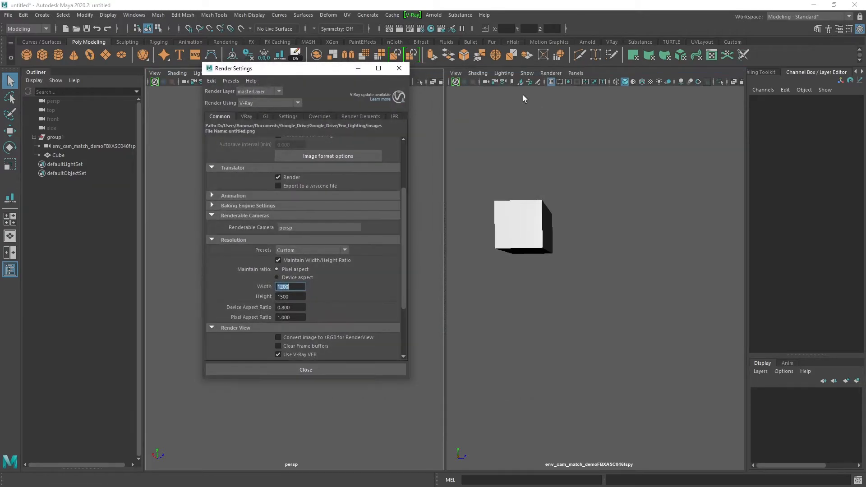
# Toggle the resolution gate in the fSpy camera viewport and leave it switched on.
pyautogui.click(567, 82)
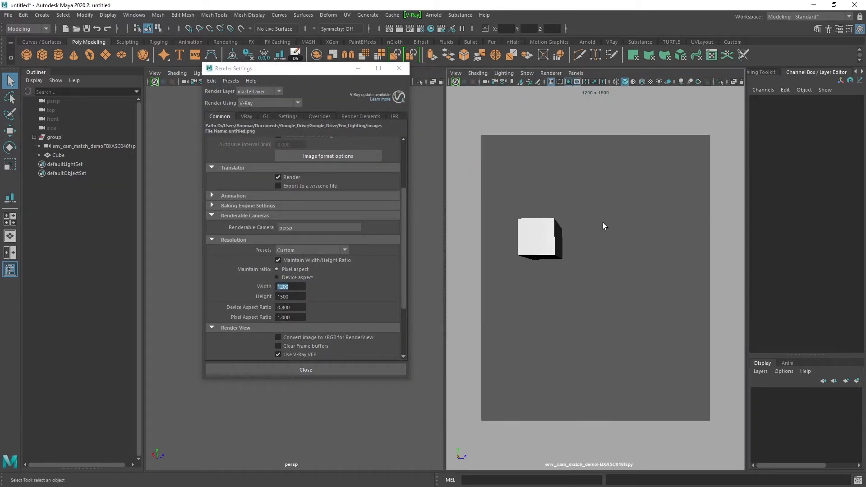
pyautogui.click(567, 81)
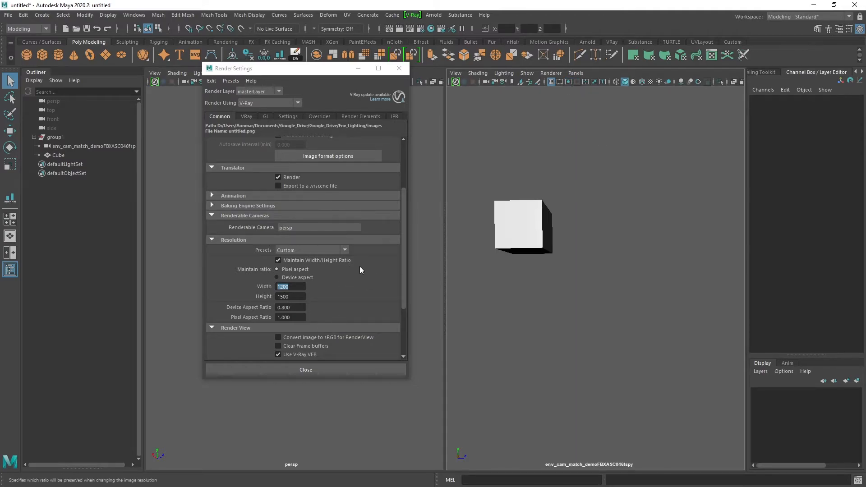
pyautogui.click(567, 80)
# Apply the HD 720 preset to the render resolution.
pyautogui.click(309, 251)
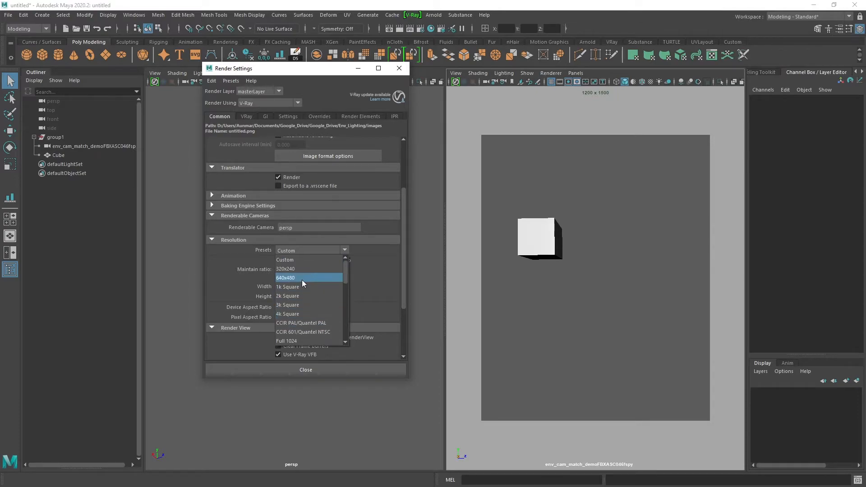
pyautogui.scroll(-2, 301, 315)
pyautogui.click(299, 318)
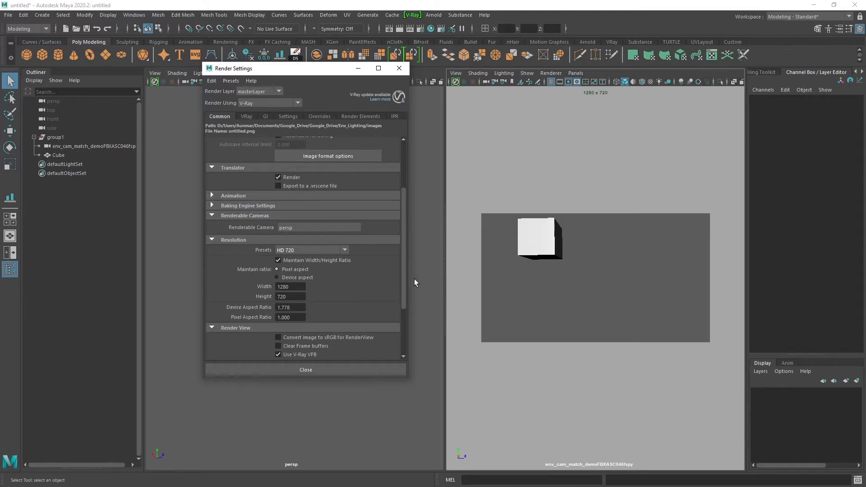
pyautogui.click(586, 239)
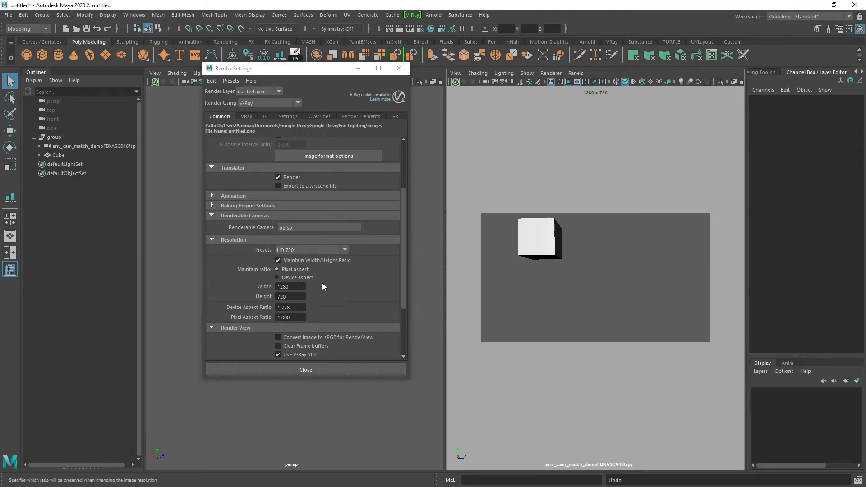
# Set the render width to 3701, unlock the width/height ratio and set the height to 4626.
pyautogui.click(290, 286)
pyautogui.write('3701')
pyautogui.press('Tab')
pyautogui.click(278, 261)
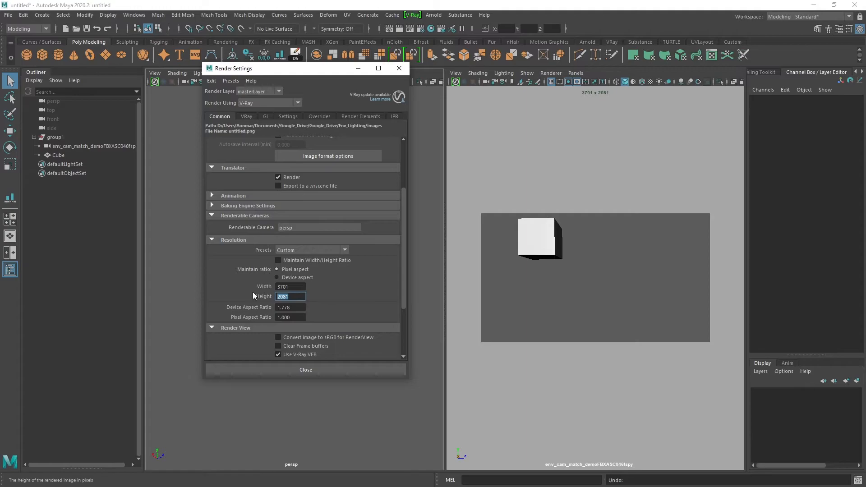
pyautogui.write('4626')
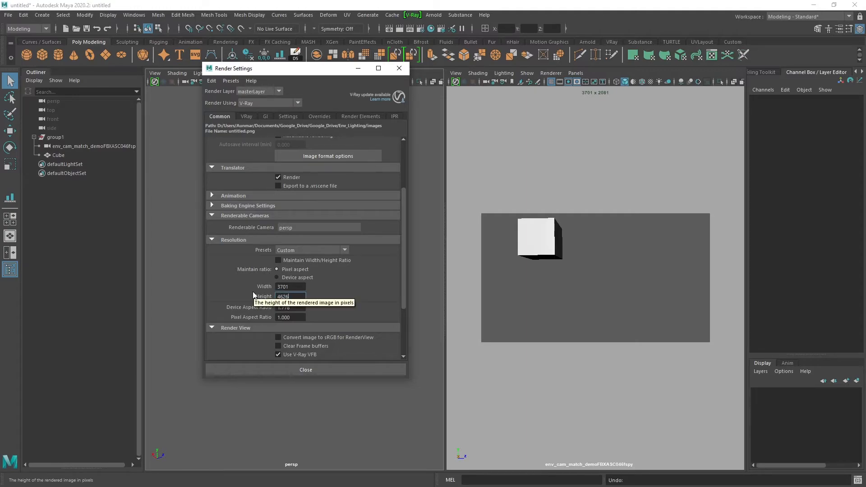
pyautogui.press('Return')
# Lock the width/height ratio again, set the render width to 1200 and close the render settings.
pyautogui.click(277, 261)
pyautogui.moveTo(292, 287); pyautogui.dragTo(248, 284)
pyautogui.write('1200')
pyautogui.press('Return')
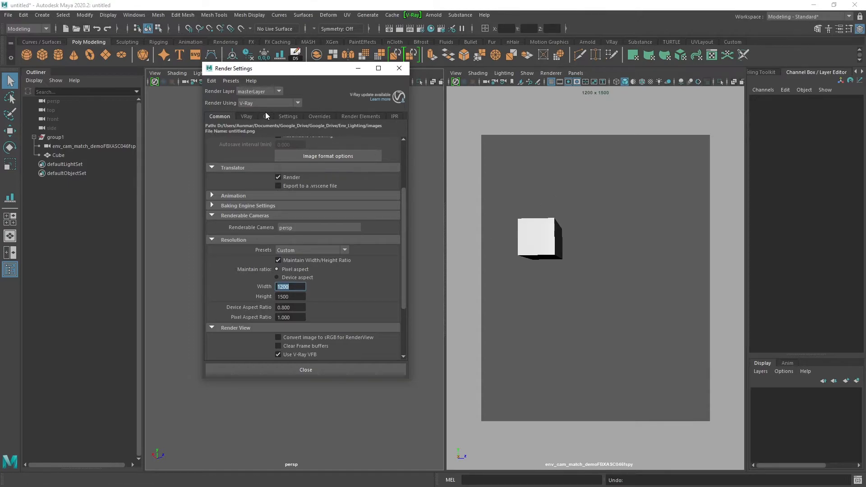
pyautogui.click(399, 68)
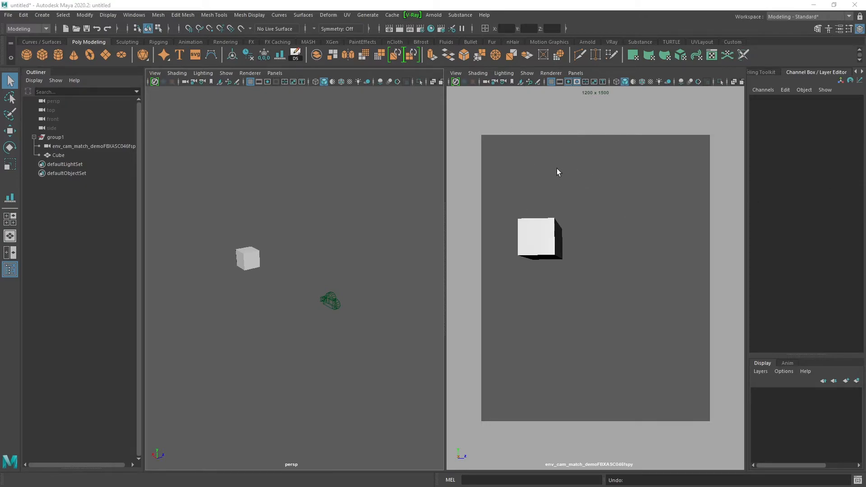
# Load env_ref.jpg as an image plane for the fSpy camera and hide the cube.
pyautogui.click(522, 82)
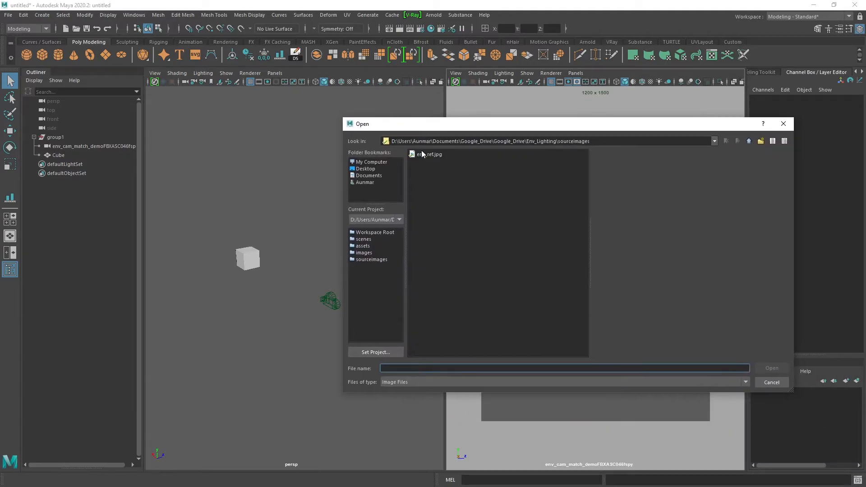
pyautogui.click(422, 154)
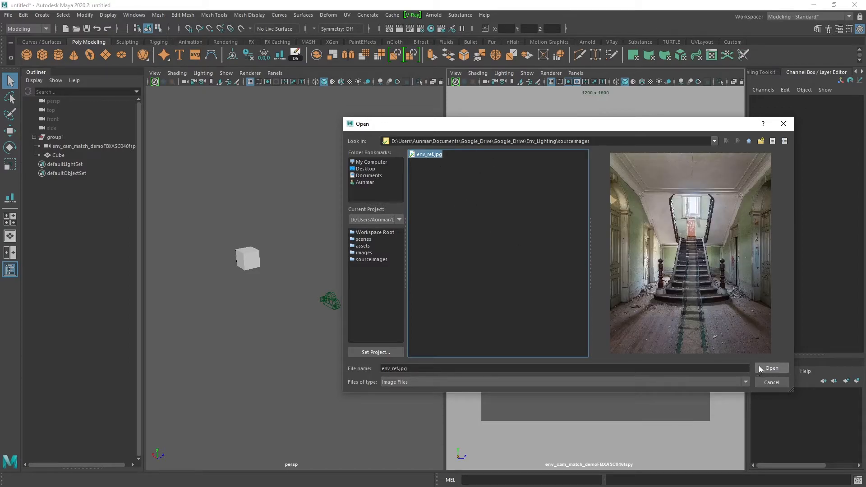
pyautogui.click(770, 368)
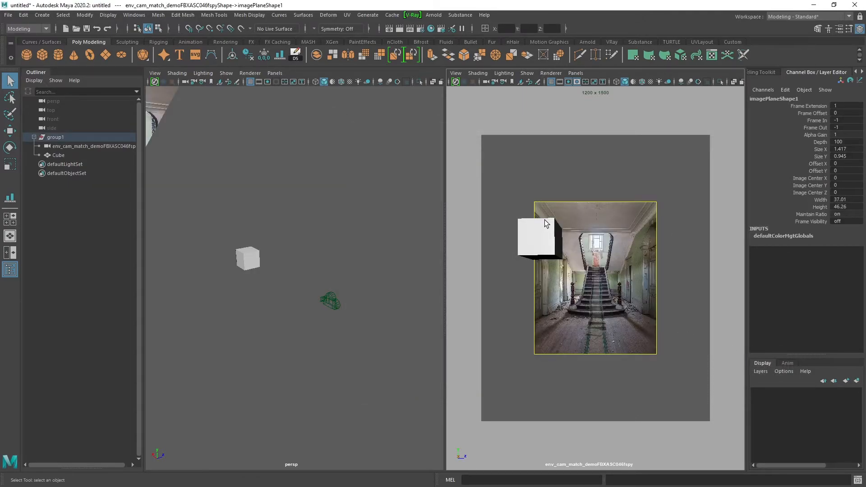
pyautogui.click(537, 240)
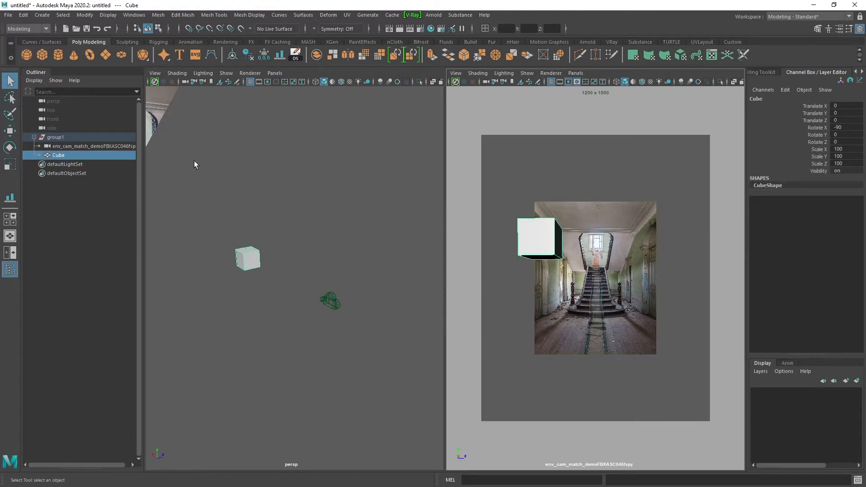
pyautogui.hotkey('ctrl', 'h')
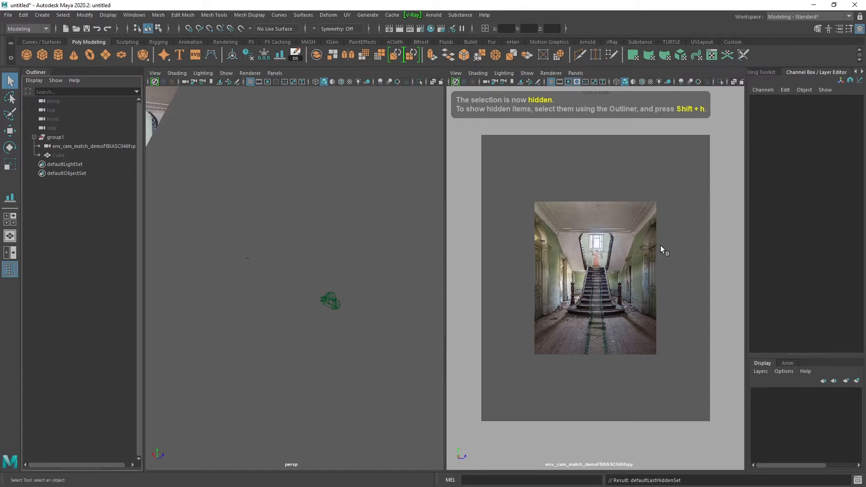
# Set the image plane to display only when looking through the camera and fit it to the resolution gate.
pyautogui.click(604, 245)
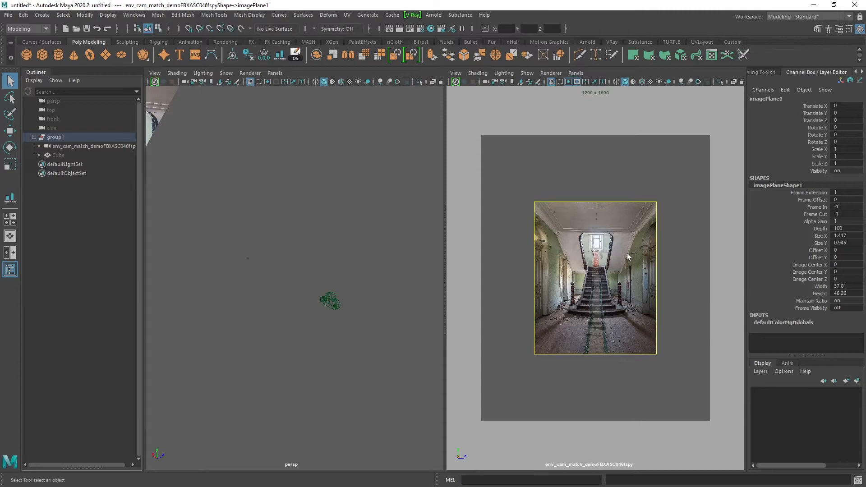
pyautogui.hotkey('ctrl', 'a')
pyautogui.scroll(5, 754, 268)
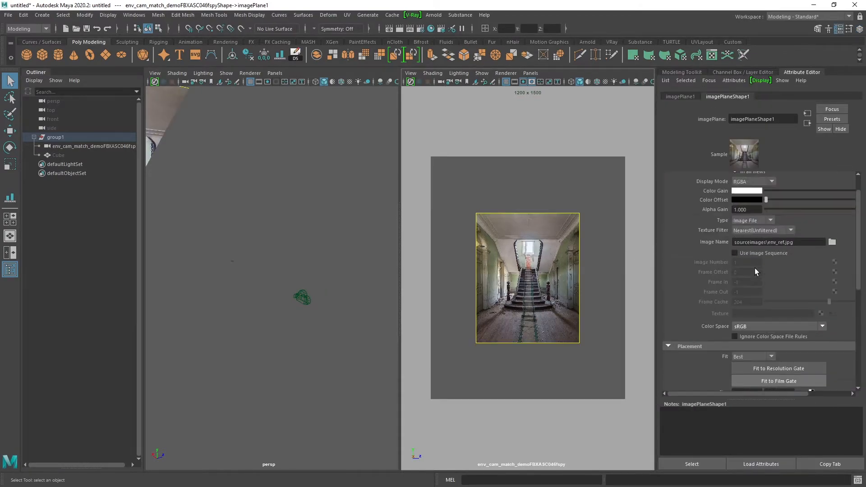
pyautogui.keyDown('alt'); pyautogui.moveTo(352, 181); pyautogui.dragTo(229, 125); pyautogui.keyUp('alt')
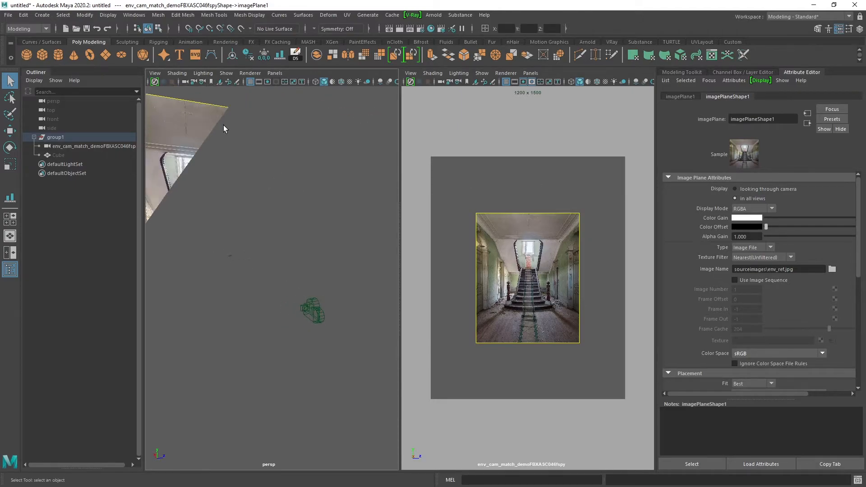
pyautogui.click(735, 189)
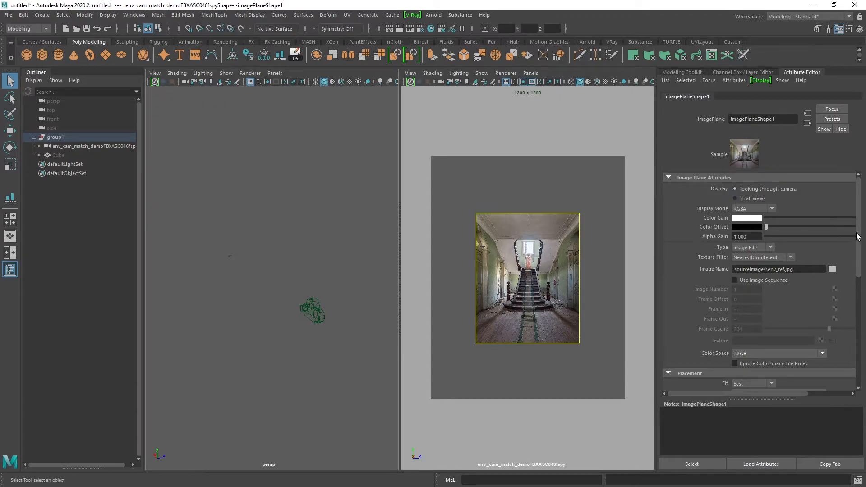
pyautogui.scroll(-5, 851, 391)
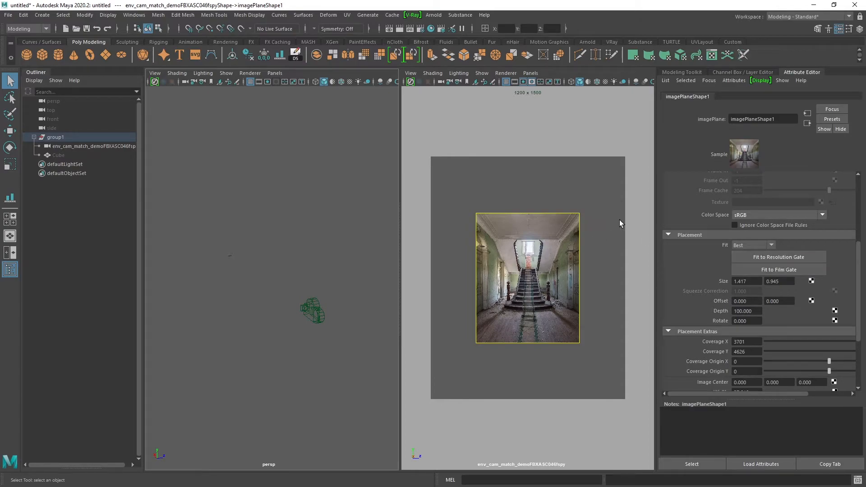
pyautogui.click(751, 256)
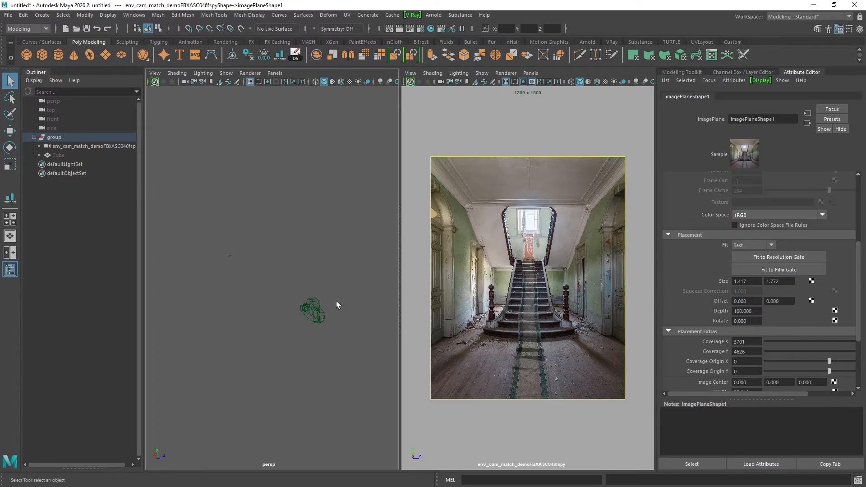
# Create a polygon cube and set its height to 203.
pyautogui.keyDown('alt'); pyautogui.moveTo(334, 301); pyautogui.dragTo(311, 277); pyautogui.keyUp('alt')
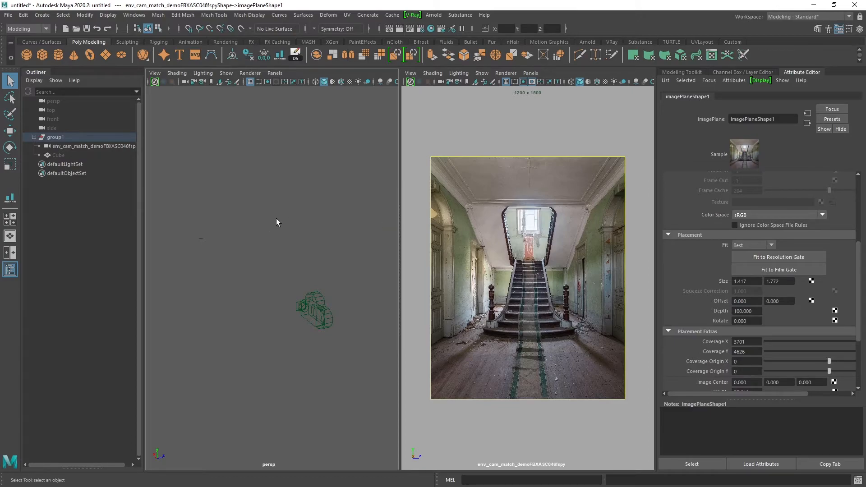
pyautogui.keyDown('alt'); pyautogui.moveTo(265, 165); pyautogui.dragTo(243, 162, button='middle'); pyautogui.keyUp('alt')
pyautogui.click(42, 55)
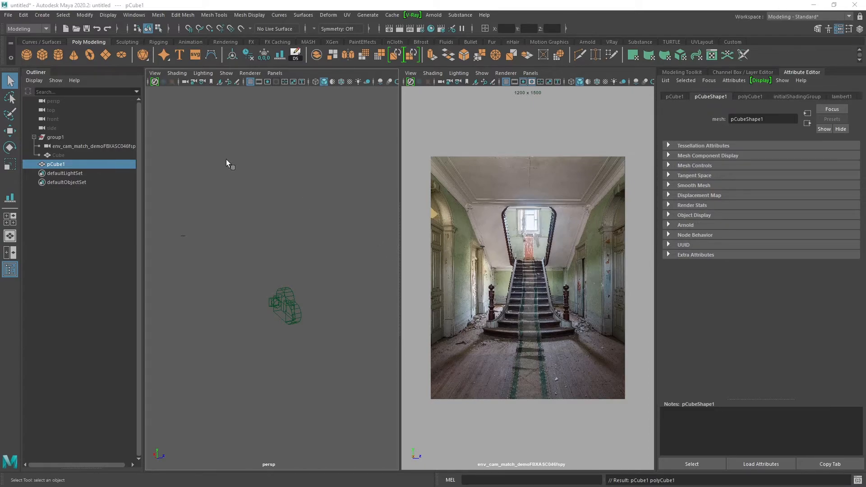
pyautogui.keyDown('alt'); pyautogui.moveTo(283, 182); pyautogui.dragTo(276, 183); pyautogui.keyUp('alt')
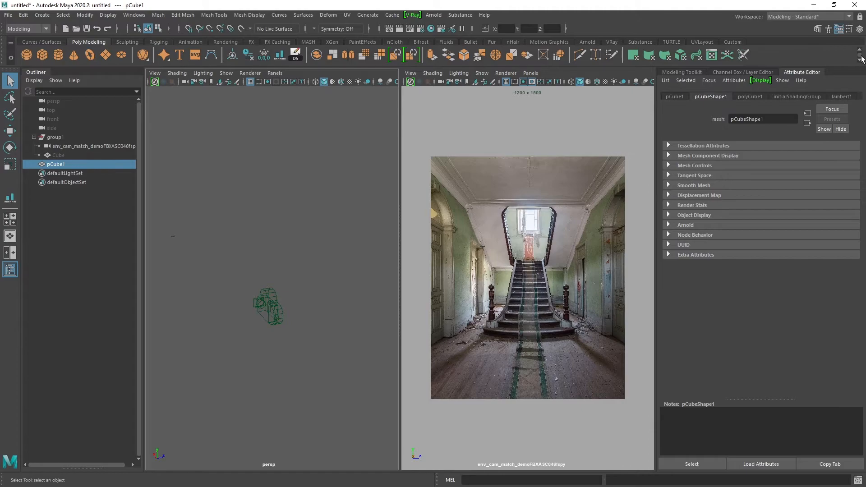
pyautogui.click(859, 29)
pyautogui.click(766, 200)
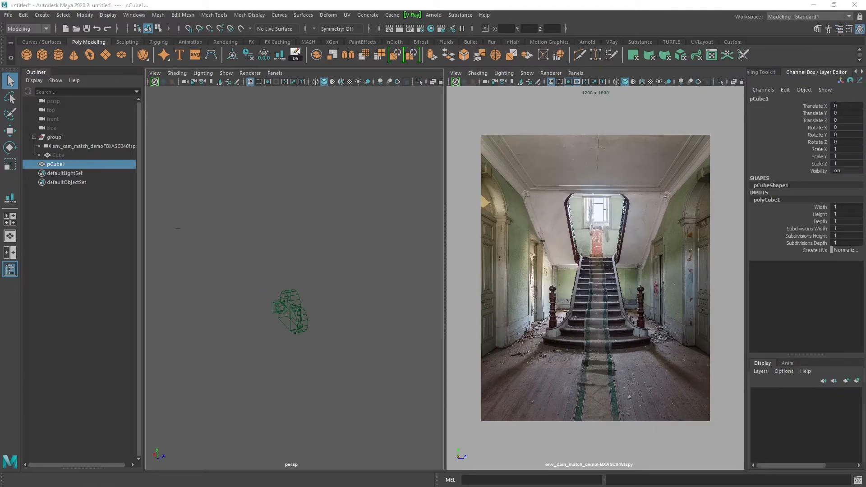
pyautogui.click(842, 214)
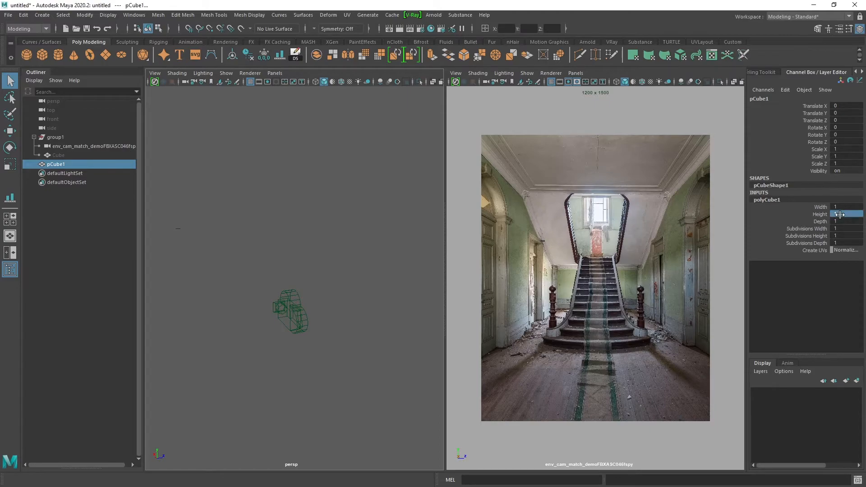
pyautogui.write('203')
pyautogui.press('Tab')
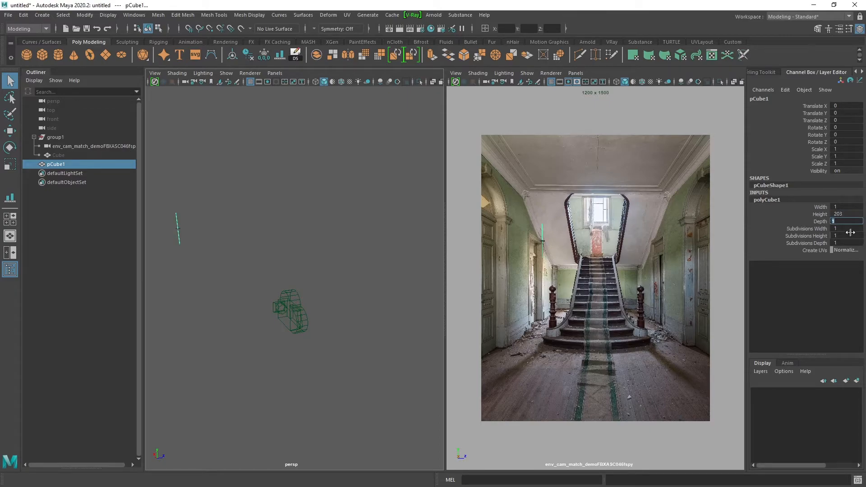
# Set the cube's depth to 91.5 and its width to 10.
pyautogui.keyDown('alt'); pyautogui.moveTo(334, 249); pyautogui.dragTo(336, 242); pyautogui.keyUp('alt')
pyautogui.scroll(1, 255, 204)
pyautogui.click(841, 220)
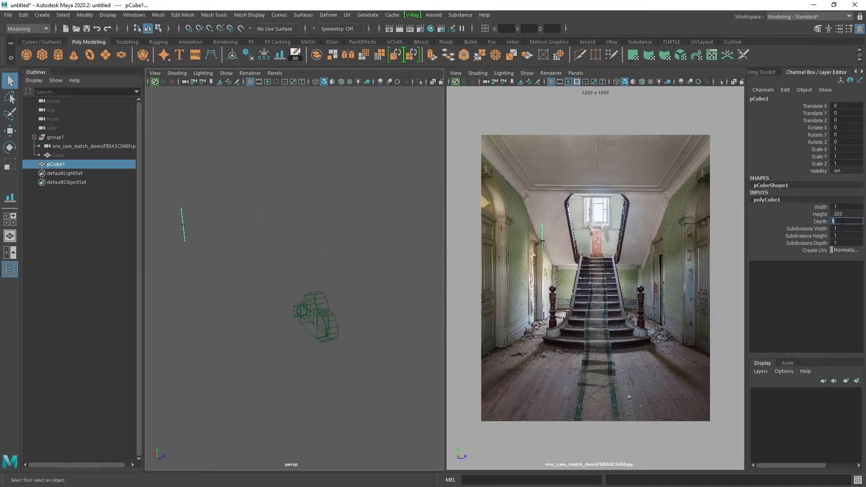
pyautogui.write('91.5')
pyautogui.press('Return')
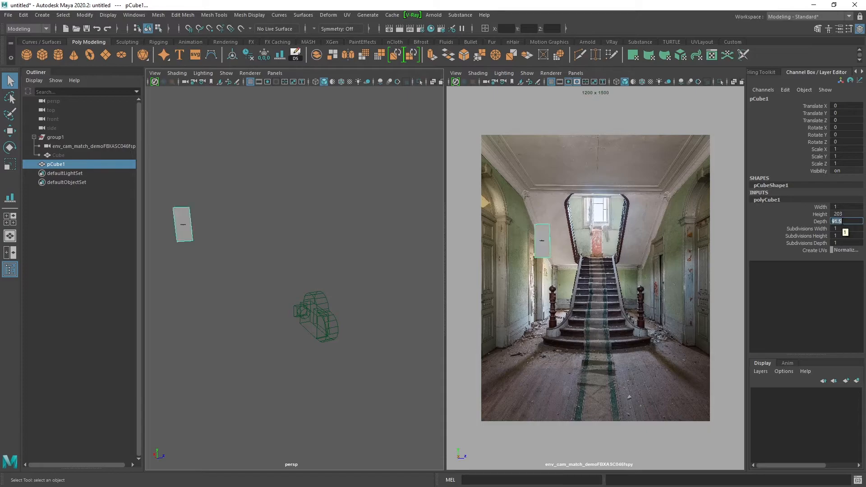
pyautogui.click(835, 207)
pyautogui.write('10')
# Move the cube to about X -558 and Z 392, and set its Y rotation to -90.
pyautogui.keyDown('alt'); pyautogui.moveTo(240, 230); pyautogui.dragTo(311, 243, button='middle'); pyautogui.keyUp('alt')
pyautogui.press('w')
pyautogui.keyDown('alt'); pyautogui.moveTo(209, 248); pyautogui.dragTo(572, 281); pyautogui.keyUp('alt')
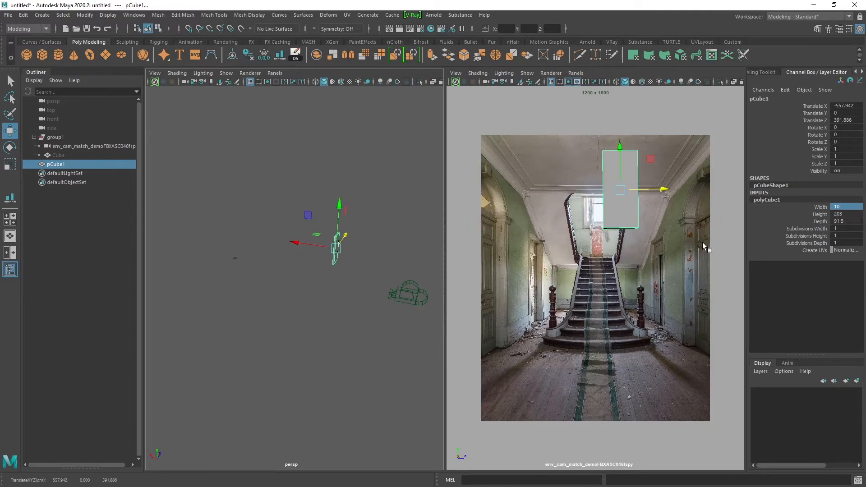
pyautogui.press('e')
pyautogui.moveTo(352, 266); pyautogui.dragTo(286, 266)
pyautogui.doubleClick(844, 135)
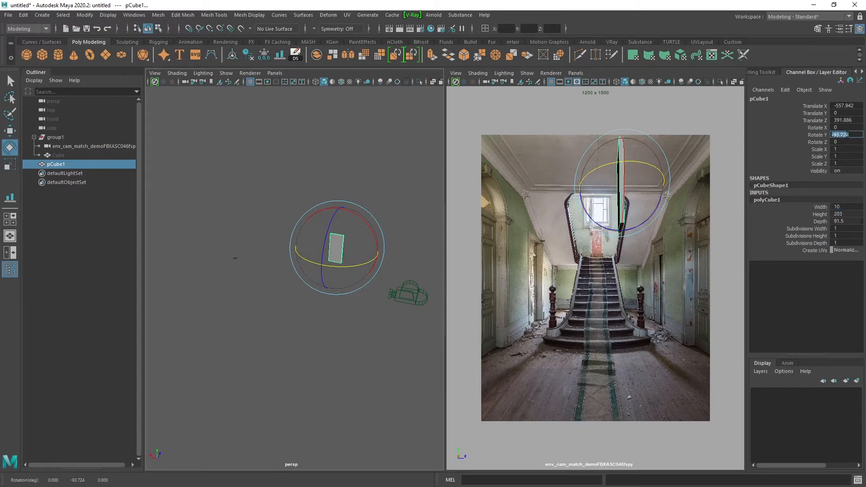
pyautogui.press('Return')
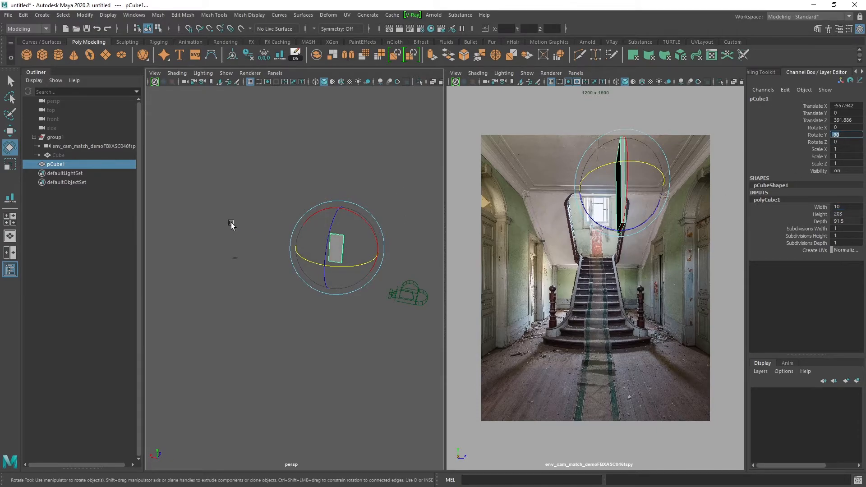
# Position the cube over the photo's right-hand door at about X -749, Y -247, Z 502, checking its fit in the camera view with X-ray.
pyautogui.keyDown('alt'); pyautogui.moveTo(230, 227); pyautogui.dragTo(189, 220, button='middle'); pyautogui.keyUp('alt')
pyautogui.press('w')
pyautogui.moveTo(297, 210); pyautogui.dragTo(340, 258)
pyautogui.moveTo(272, 255); pyautogui.dragTo(278, 258)
pyautogui.moveTo(331, 255); pyautogui.dragTo(303, 282)
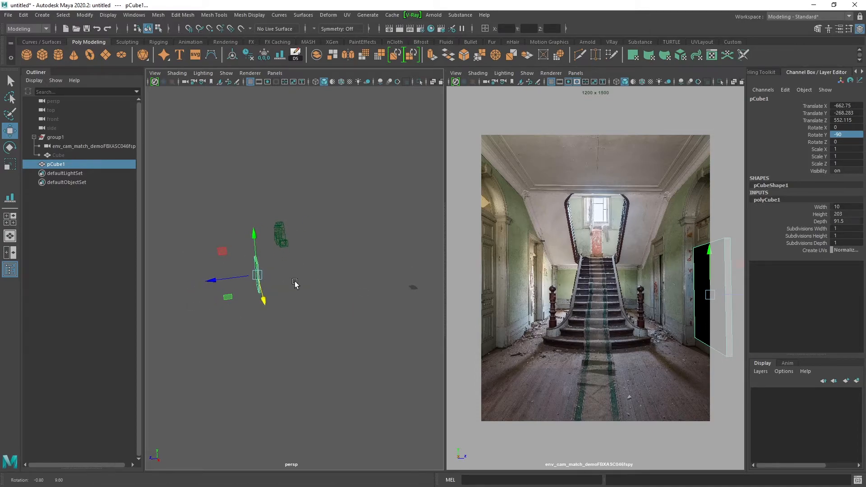
pyautogui.moveTo(210, 280); pyautogui.dragTo(225, 284)
pyautogui.moveTo(267, 302); pyautogui.dragTo(266, 299)
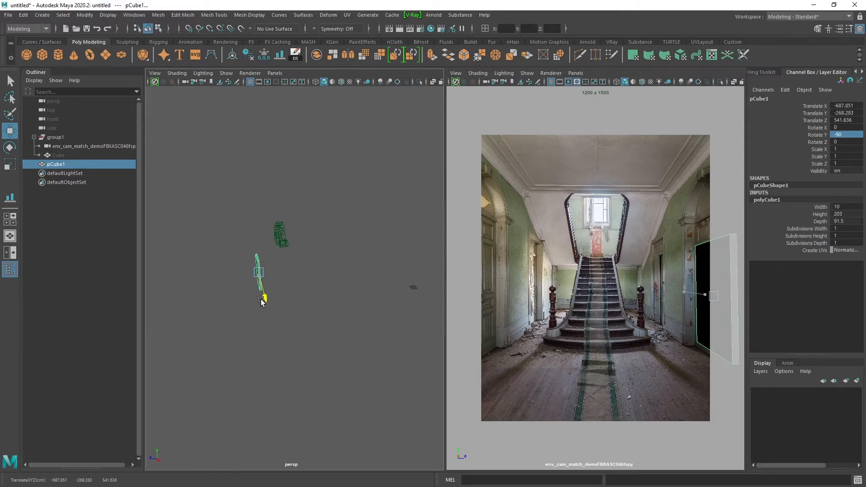
pyautogui.moveTo(213, 277); pyautogui.dragTo(216, 277)
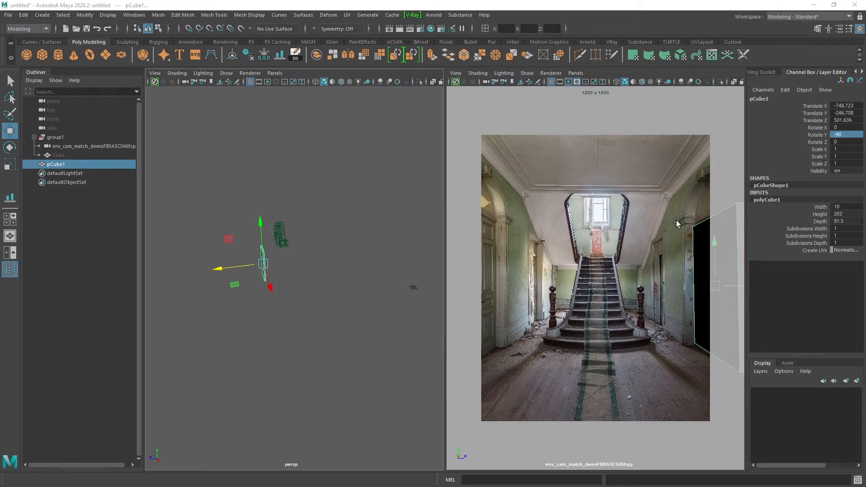
pyautogui.press('space')
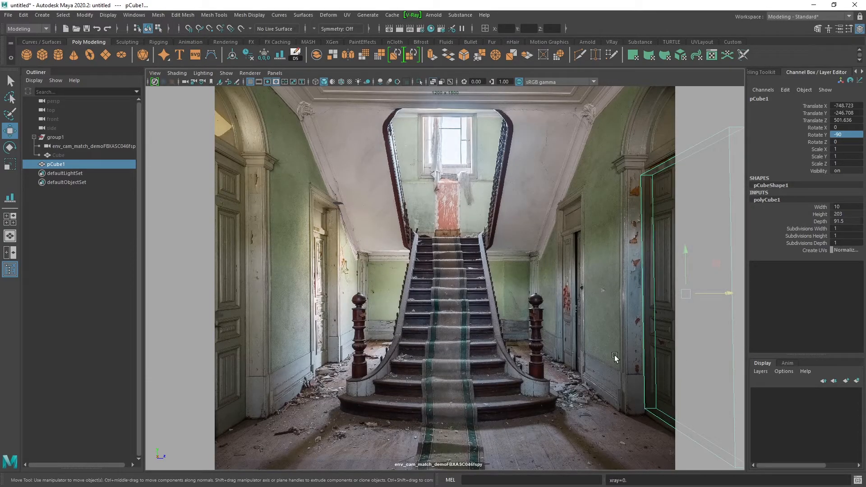
pyautogui.hotkey('alt', 'x')
pyautogui.press('space')
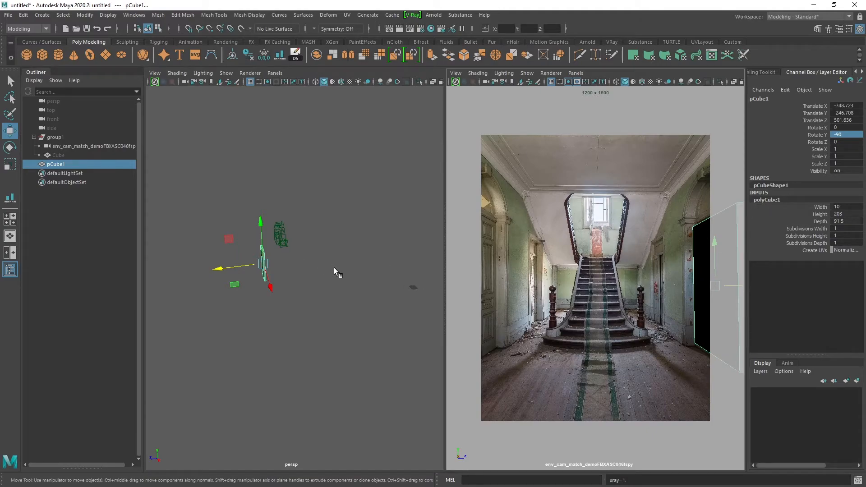
# Create a polygon plane and move it along X to about -1513.
pyautogui.keyDown('alt'); pyautogui.moveTo(334, 269); pyautogui.dragTo(281, 299); pyautogui.keyUp('alt')
pyautogui.press('q')
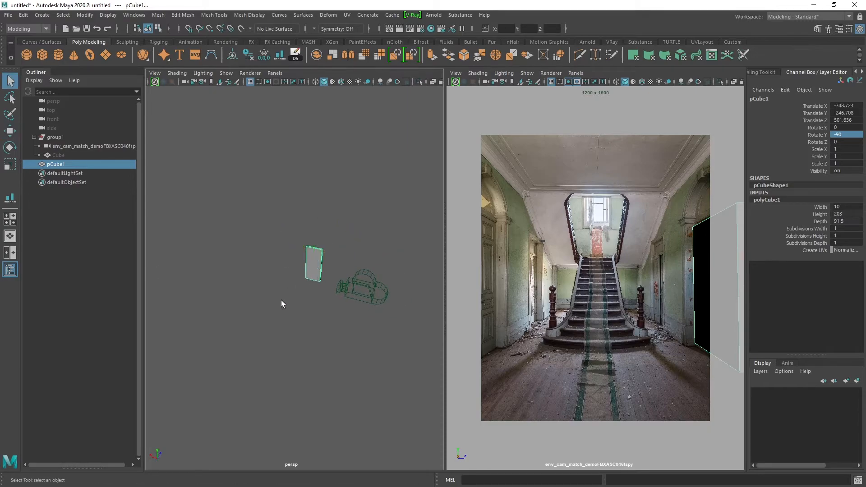
pyautogui.click(280, 293)
pyautogui.keyDown('shift'); pyautogui.rightClick(278, 289); pyautogui.keyUp('shift')
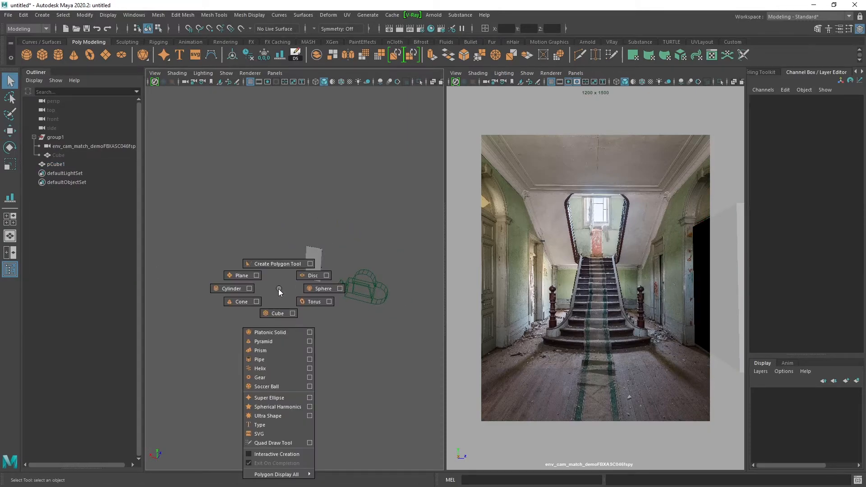
pyautogui.click(239, 276)
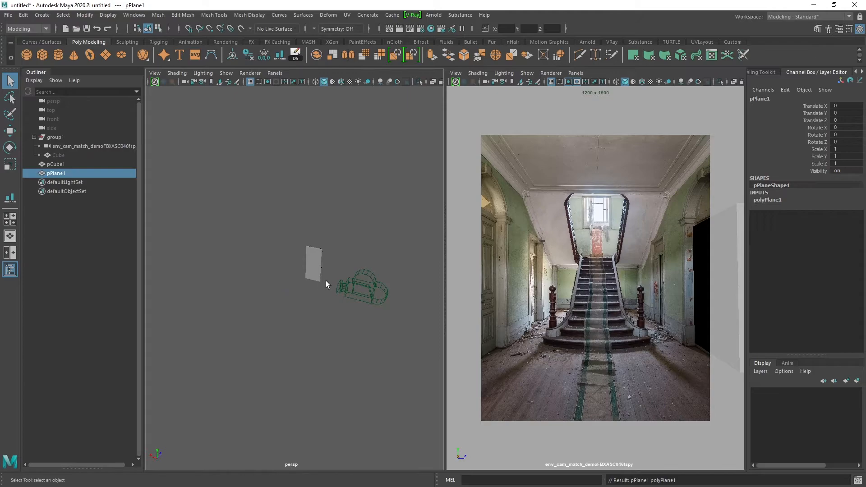
pyautogui.press('w')
pyautogui.scroll(-5, 238, 260)
pyautogui.moveTo(217, 256); pyautogui.dragTo(304, 276)
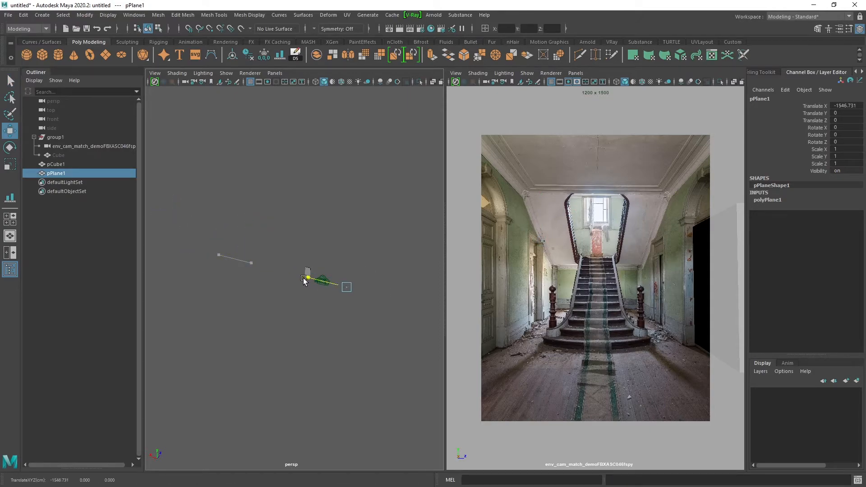
# Scale the plane uniformly to about 854 and place it as a floor at about X -601, Y -467, Z 257.
pyautogui.click(784, 201)
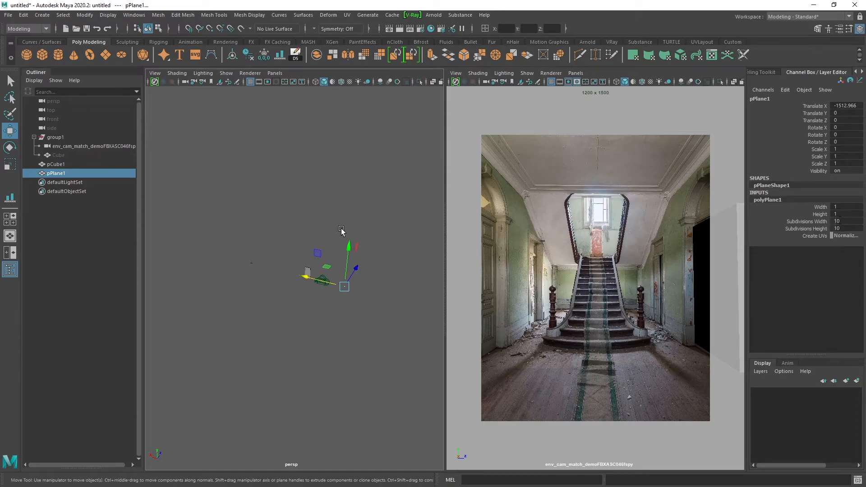
pyautogui.press('r')
pyautogui.moveTo(342, 284); pyautogui.dragTo(397, 276)
pyautogui.press('w')
pyautogui.moveTo(321, 277)
pyautogui.mouseDown()
pyautogui.moveTo(264, 274)
pyautogui.moveTo(311, 254)
pyautogui.moveTo(280, 232)
pyautogui.moveTo(279, 267)
pyautogui.moveTo(313, 283)
pyautogui.mouseUp()
# Set the plane's width and height subdivisions to 1.
pyautogui.moveTo(838, 221); pyautogui.dragTo(846, 229)
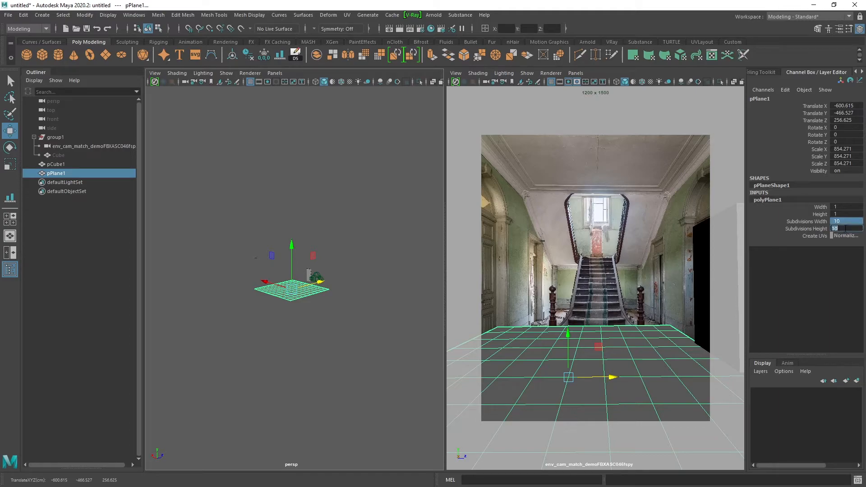
pyautogui.write('1')
pyautogui.press('Return')
# Extend the floor plane away from the camera by moving its far edge back behind the stair base.
pyautogui.keyDown('alt'); pyautogui.moveTo(332, 263); pyautogui.dragTo(428, 305); pyautogui.keyUp('alt')
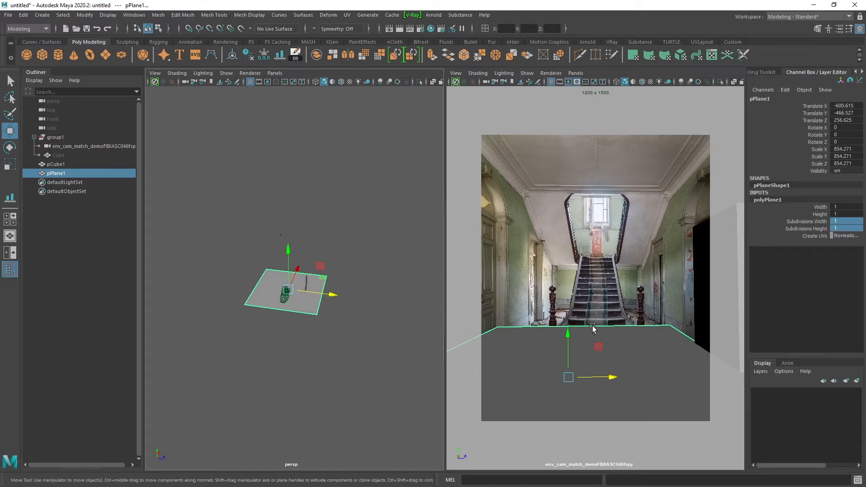
pyautogui.press('space')
pyautogui.rightClick(480, 383)
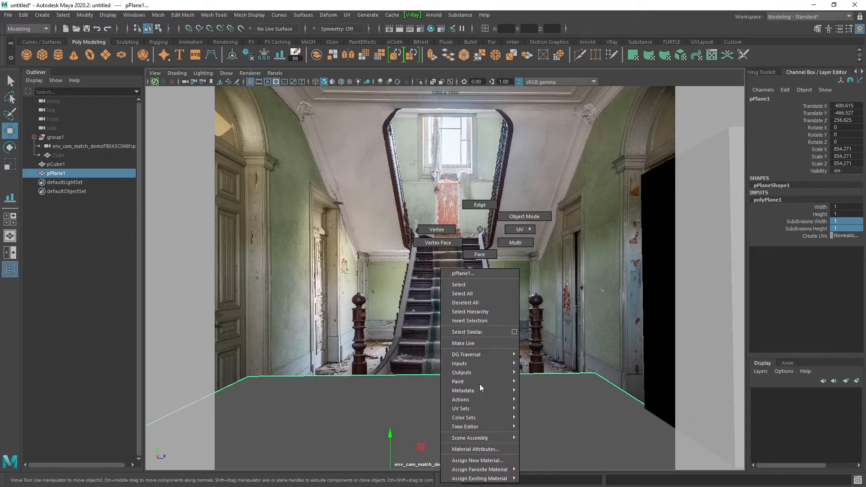
pyautogui.click(479, 204)
pyautogui.click(452, 374)
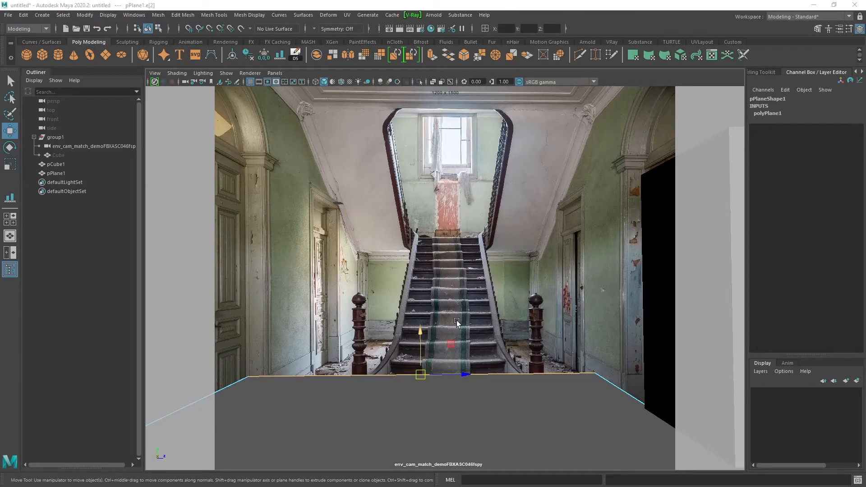
pyautogui.press('space')
pyautogui.keyDown('alt'); pyautogui.moveTo(339, 276); pyautogui.dragTo(200, 277); pyautogui.keyUp('alt')
pyautogui.keyDown('alt'); pyautogui.moveTo(283, 278); pyautogui.dragTo(290, 269); pyautogui.keyUp('alt')
# Move the floor plane's left side edge inward toward the left wall line in the photo and return to object mode.
pyautogui.click(252, 316)
pyautogui.keyDown('alt'); pyautogui.moveTo(331, 311); pyautogui.dragTo(301, 277); pyautogui.keyUp('alt')
pyautogui.keyDown('alt'); pyautogui.moveTo(360, 305); pyautogui.dragTo(367, 290); pyautogui.keyUp('alt')
pyautogui.keyDown('alt'); pyautogui.moveTo(311, 326); pyautogui.dragTo(362, 322); pyautogui.keyUp('alt')
pyautogui.moveTo(311, 301); pyautogui.dragTo(353, 221, button='right')
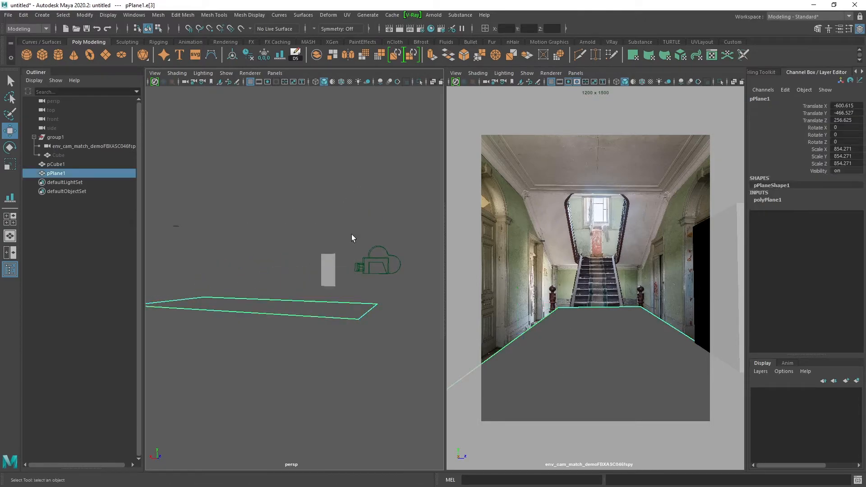
# Raise the floor plane to about Y -345 to meet the base of the door cube, toggling X-ray to compare.
pyautogui.moveTo(289, 283); pyautogui.dragTo(330, 307)
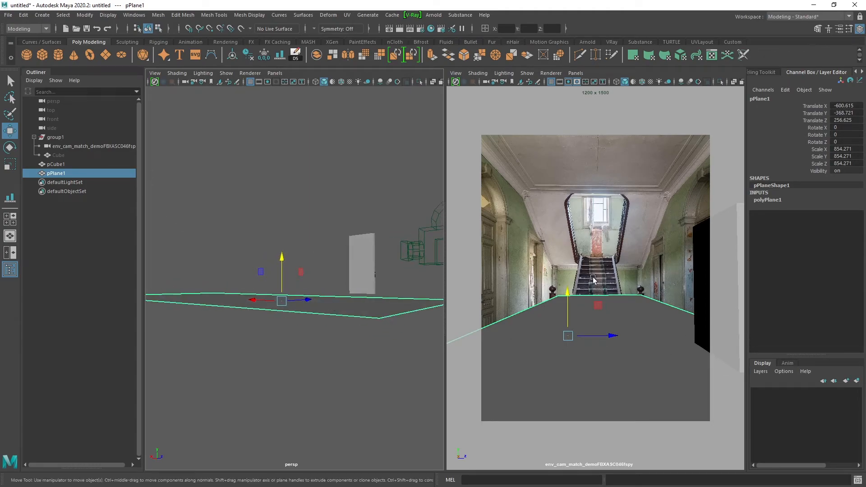
pyautogui.keyDown('alt'); pyautogui.moveTo(402, 294); pyautogui.dragTo(264, 248); pyautogui.keyUp('alt')
pyautogui.hotkey('alt', 'x')
pyautogui.hotkey('alt', 'x')
pyautogui.hotkey('alt', 'x')
pyautogui.keyDown('alt'); pyautogui.moveTo(359, 272); pyautogui.dragTo(353, 268); pyautogui.keyUp('alt')
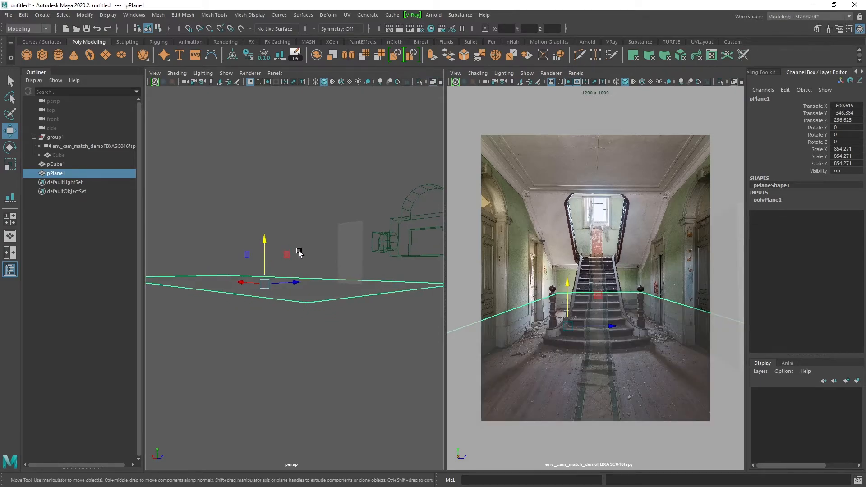
pyautogui.hotkey('alt', 'x')
pyautogui.moveTo(266, 248); pyautogui.dragTo(266, 250)
pyautogui.keyDown('alt'); pyautogui.moveTo(284, 258); pyautogui.dragTo(290, 274); pyautogui.keyUp('alt')
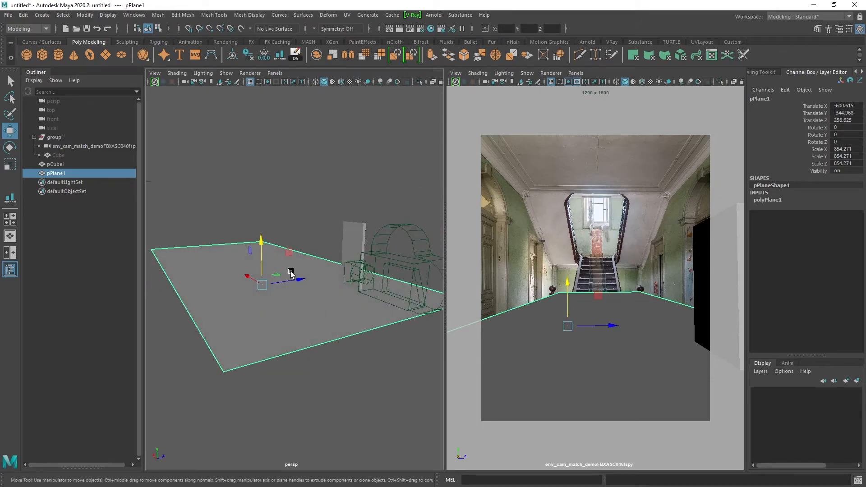
# Turn on X-ray and move the floor plane's far edge forward toward the camera.
pyautogui.hotkey('alt', 'x')
pyautogui.press('F10')
pyautogui.click(207, 244)
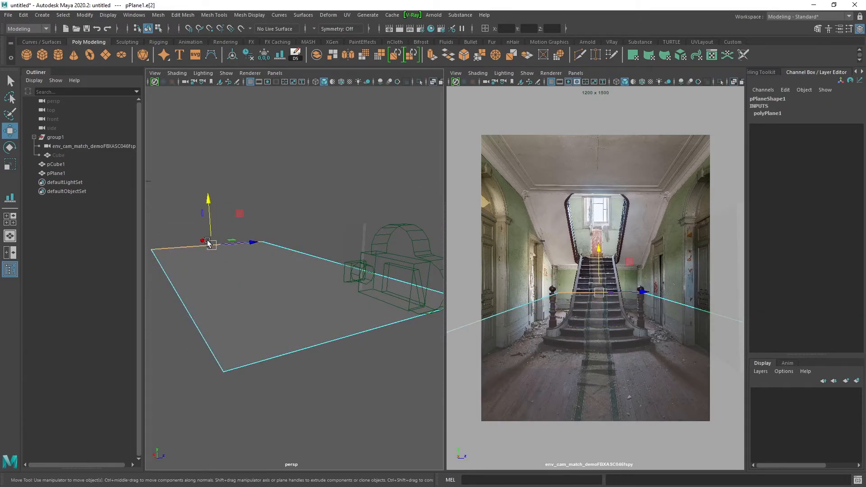
pyautogui.moveTo(200, 241); pyautogui.dragTo(222, 269, button='middle')
# Move the floor plane's two side edges inward to line up with the bases of the side walls in the photo.
pyautogui.keyDown('alt'); pyautogui.moveTo(222, 268); pyautogui.dragTo(345, 282); pyautogui.keyUp('alt')
pyautogui.click(272, 278)
pyautogui.click(375, 278)
pyautogui.keyDown('alt'); pyautogui.moveTo(379, 282); pyautogui.dragTo(358, 278, button='middle'); pyautogui.keyUp('alt')
pyautogui.moveTo(393, 280); pyautogui.dragTo(362, 285)
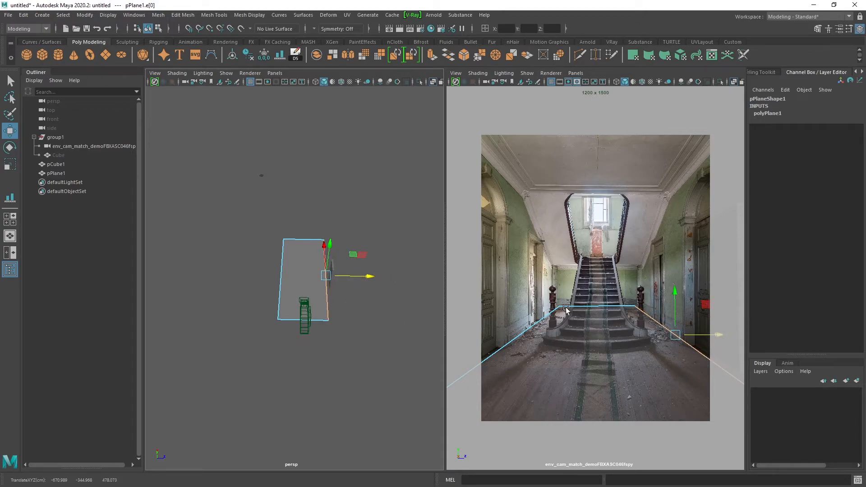
# Check the floor outline in the camera view, nudge its far edge slightly toward the camera and return to object mode.
pyautogui.press('space')
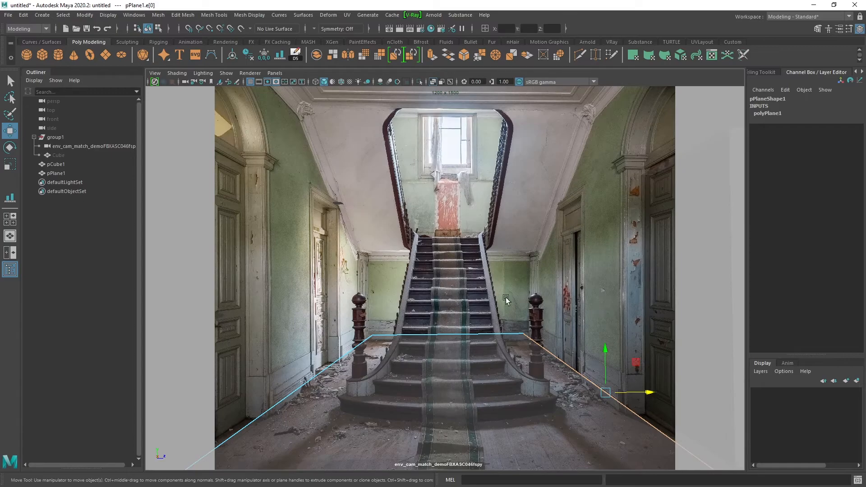
pyautogui.click(488, 337)
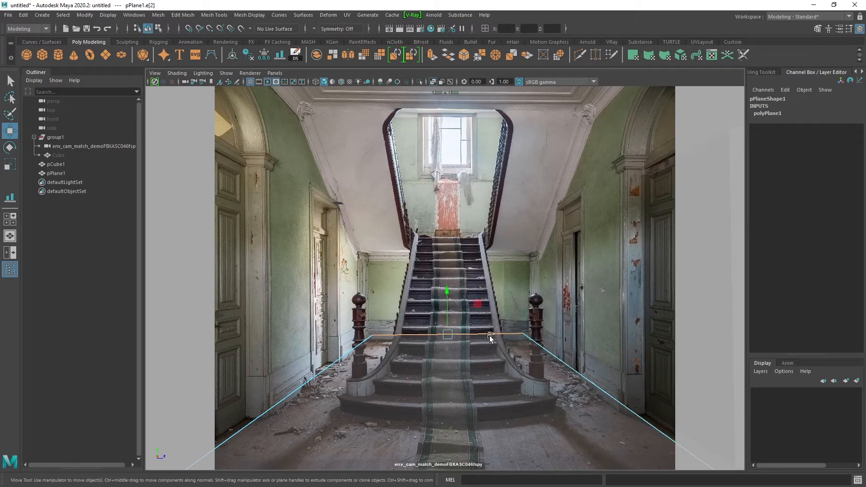
pyautogui.press('space')
pyautogui.keyDown('alt'); pyautogui.moveTo(291, 242); pyautogui.dragTo(255, 229); pyautogui.keyUp('alt')
pyautogui.keyDown('alt'); pyautogui.moveTo(283, 274); pyautogui.dragTo(321, 272); pyautogui.keyUp('alt')
pyautogui.press('q')
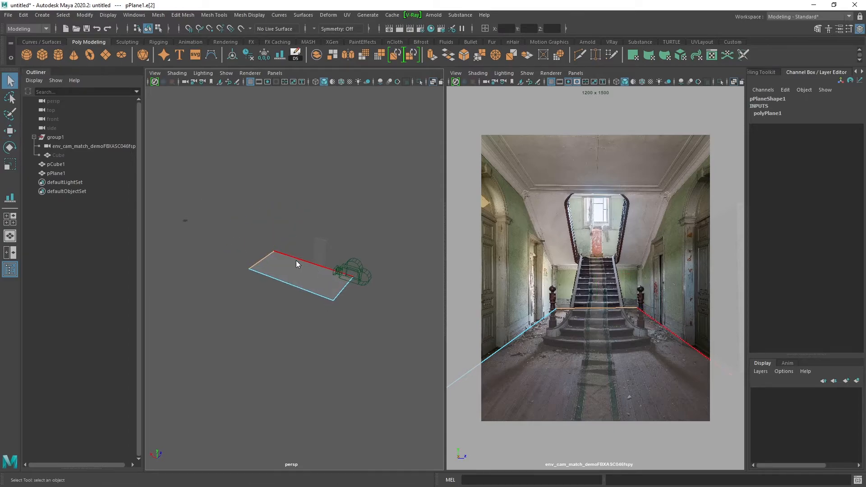
pyautogui.moveTo(296, 261); pyautogui.dragTo(357, 170, button='right')
pyautogui.moveTo(303, 268)
pyautogui.keyDown('alt'); pyautogui.mouseDown()
pyautogui.moveTo(298, 263)
pyautogui.moveTo(300, 273)
pyautogui.mouseUp(); pyautogui.keyUp('alt')
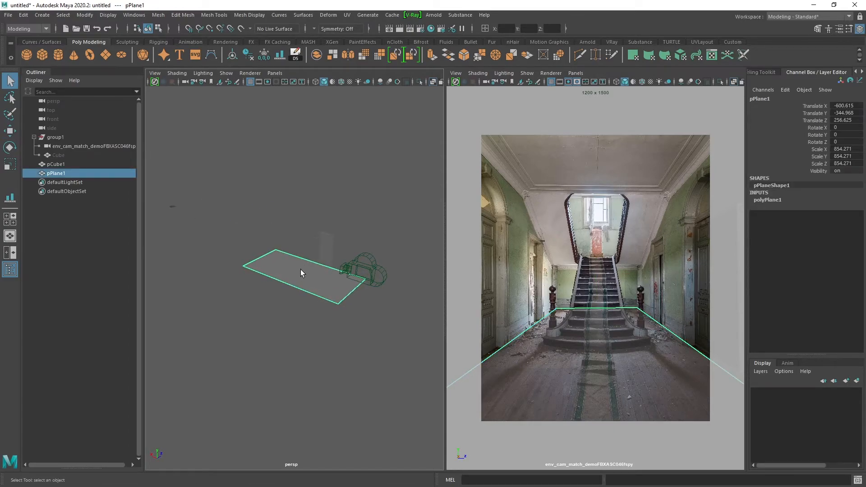
# Extrude the floor plane upward by about 152 units to form the lower part of the room.
pyautogui.hotkey('ctrl', 'e')
pyautogui.moveTo(302, 252); pyautogui.dragTo(298, 230)
pyautogui.press('q')
pyautogui.keyDown('alt'); pyautogui.moveTo(239, 265); pyautogui.dragTo(287, 273); pyautogui.keyUp('alt')
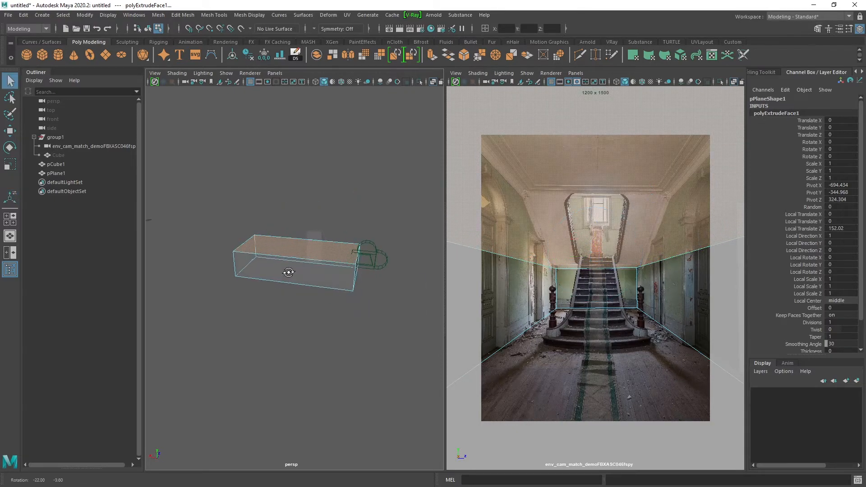
# Cut an edge loop across the room box near the middle of its length with the Multi-Cut tool.
pyautogui.click(303, 257)
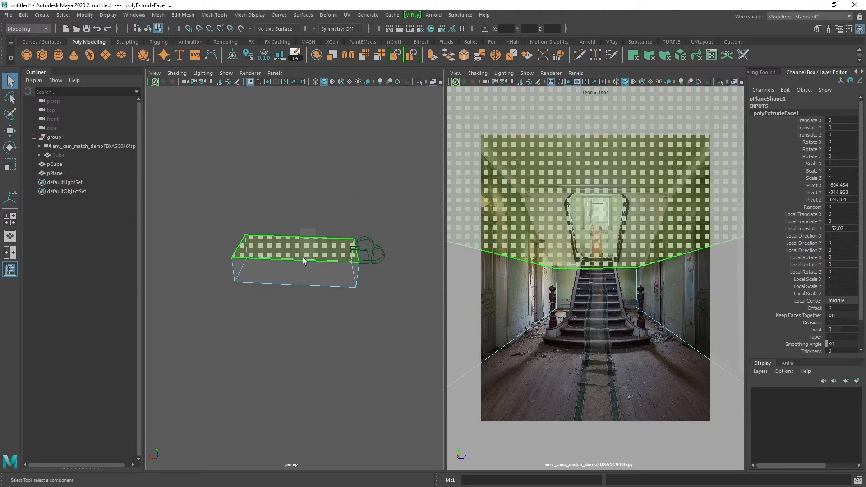
pyautogui.keyDown('shift'); pyautogui.rightClick(288, 247); pyautogui.keyUp('shift')
pyautogui.click(238, 248)
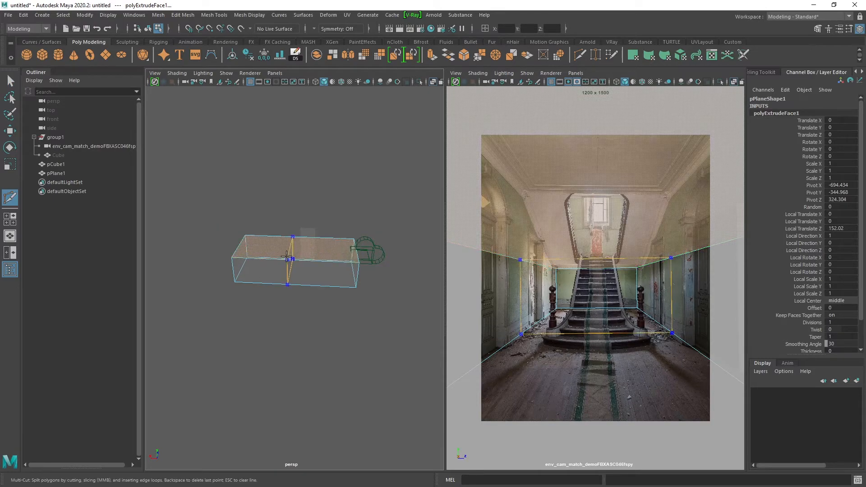
pyautogui.keyDown('ctrl'); pyautogui.click(289, 257); pyautogui.keyUp('ctrl')
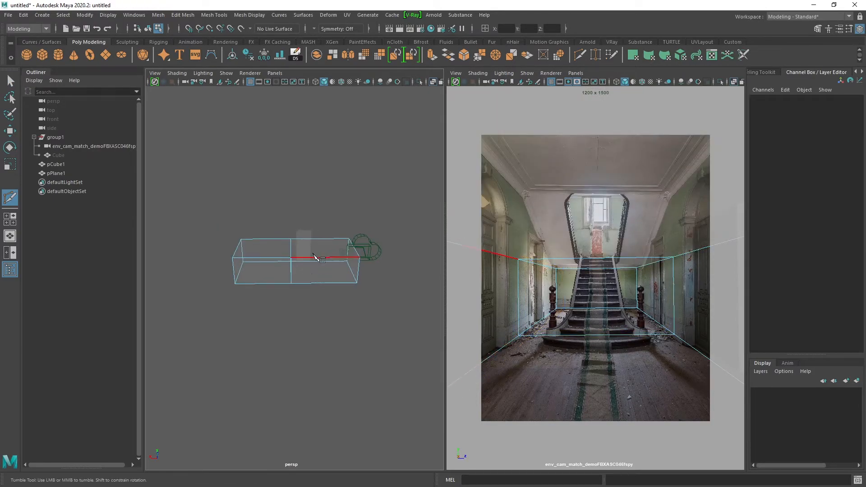
pyautogui.scroll(3, 311, 271)
pyautogui.moveTo(305, 262); pyautogui.dragTo(280, 261, button='right')
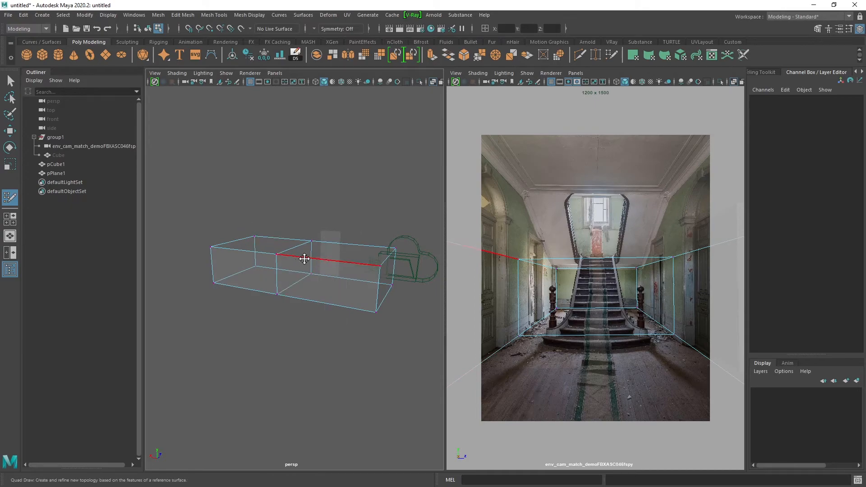
# Raise the top vertices of the box's camera-side half to the photo's ceiling line, leaving the rear part sloped under the stairs.
pyautogui.keyDown('alt'); pyautogui.moveTo(301, 259); pyautogui.dragTo(312, 242); pyautogui.keyUp('alt')
pyautogui.press('w')
pyautogui.moveTo(408, 269); pyautogui.dragTo(248, 219)
pyautogui.moveTo(338, 219); pyautogui.dragTo(329, 183)
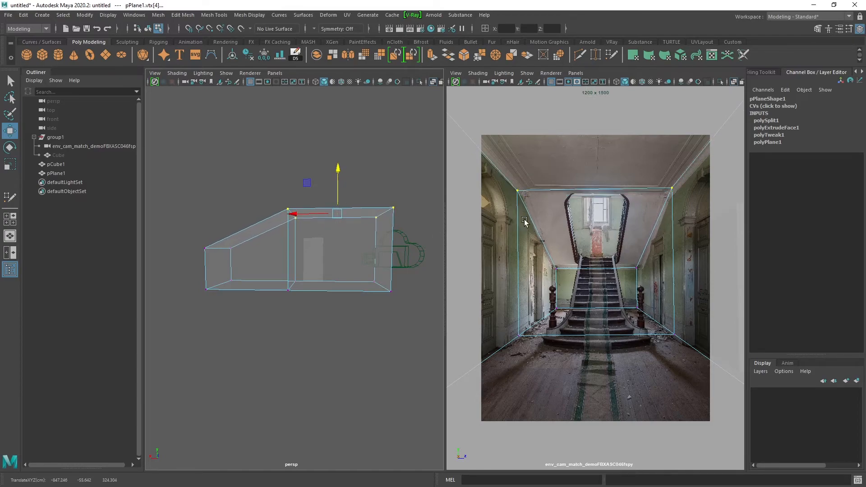
pyautogui.press('space')
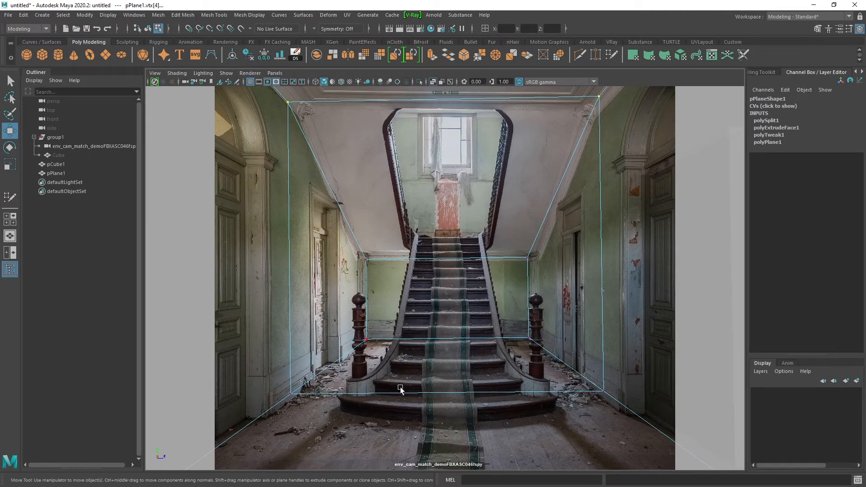
pyautogui.press('space')
# Select the box's vertex groups in turn and nudge them to line up with the walls and sloped ceiling in the photo.
pyautogui.keyDown('alt'); pyautogui.moveTo(302, 245); pyautogui.dragTo(294, 344); pyautogui.keyUp('alt')
pyautogui.moveTo(305, 396); pyautogui.dragTo(214, 176)
pyautogui.moveTo(306, 258); pyautogui.dragTo(356, 294)
pyautogui.moveTo(380, 381); pyautogui.dragTo(316, 194)
pyautogui.moveTo(389, 270)
pyautogui.mouseDown()
pyautogui.moveTo(369, 262)
pyautogui.moveTo(378, 259)
pyautogui.mouseUp()
pyautogui.keyDown('alt'); pyautogui.moveTo(345, 369); pyautogui.dragTo(274, 183); pyautogui.keyUp('alt')
pyautogui.keyDown('alt'); pyautogui.moveTo(274, 214); pyautogui.dragTo(317, 233); pyautogui.keyUp('alt')
# Extrude the sloped ceiling face and inset it to local scale X 0.929 and Y 0.443 to match the stairwell opening.
pyautogui.press('q')
pyautogui.moveTo(302, 211); pyautogui.dragTo(302, 234, button='right')
pyautogui.keyDown('alt'); pyautogui.moveTo(250, 247); pyautogui.dragTo(251, 234); pyautogui.keyUp('alt')
pyautogui.click(270, 235)
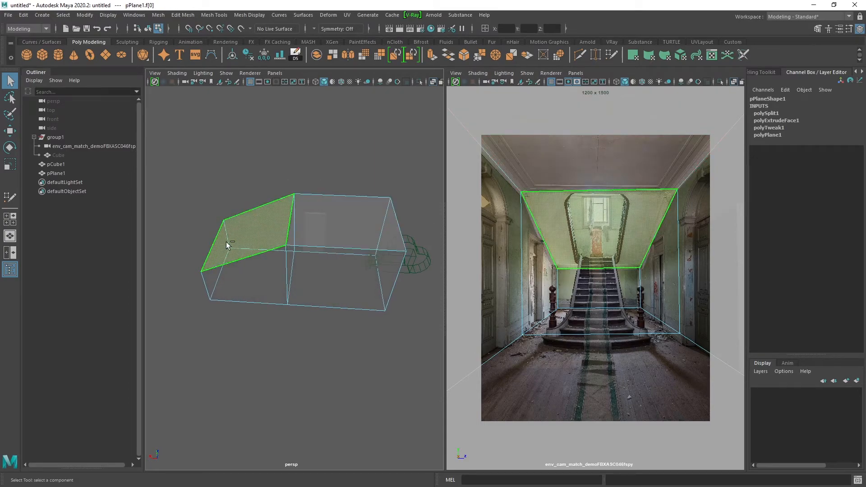
pyautogui.hotkey('ctrl', 'e')
pyautogui.keyDown('alt'); pyautogui.moveTo(297, 220); pyautogui.dragTo(321, 213, button='middle'); pyautogui.keyUp('alt')
pyautogui.keyDown('alt'); pyautogui.moveTo(296, 204); pyautogui.dragTo(304, 230, button='right'); pyautogui.keyUp('alt')
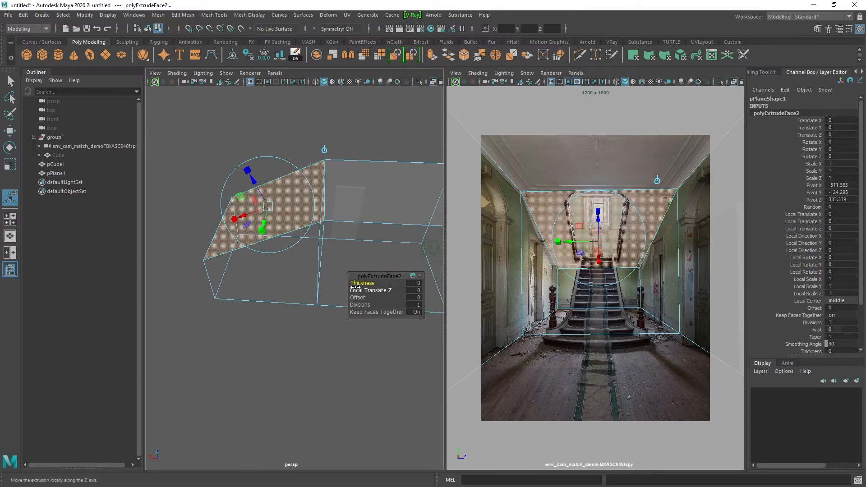
pyautogui.moveTo(263, 231)
pyautogui.mouseDown()
pyautogui.moveTo(295, 248)
pyautogui.moveTo(266, 216)
pyautogui.mouseUp()
pyautogui.keyDown('alt'); pyautogui.moveTo(266, 217); pyautogui.dragTo(303, 244); pyautogui.keyUp('alt')
pyautogui.press('w')
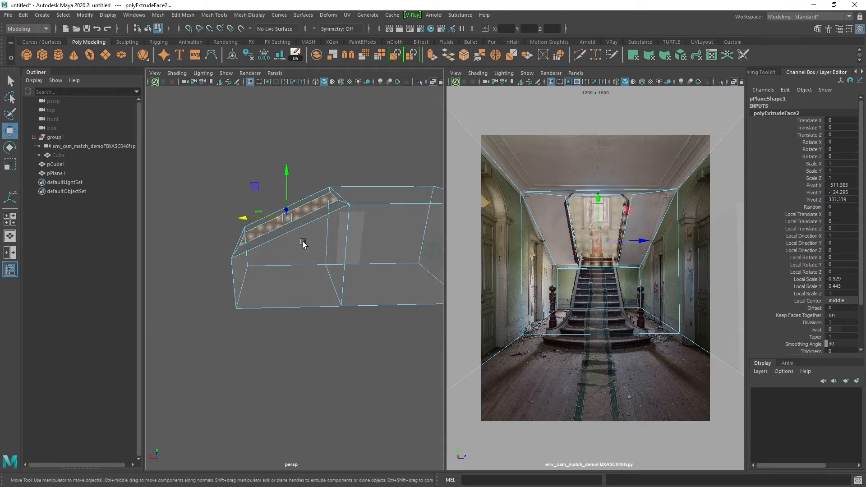
# Extrude the inset stairwell face again, move it back away from the camera and flatten it upright as a back wall.
pyautogui.hotkey('ctrl', 'e')
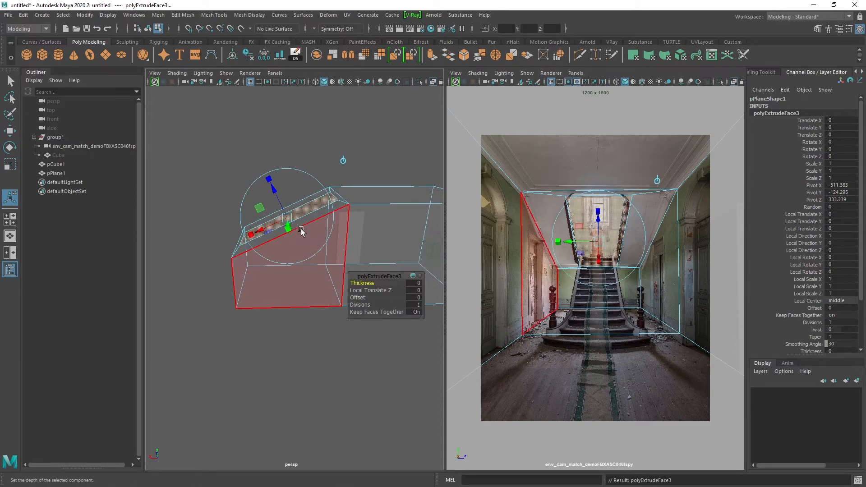
pyautogui.keyDown('alt'); pyautogui.moveTo(320, 219); pyautogui.dragTo(341, 225, button='middle'); pyautogui.keyUp('alt')
pyautogui.press('w')
pyautogui.moveTo(290, 223); pyautogui.dragTo(243, 223)
pyautogui.keyDown('alt'); pyautogui.moveTo(251, 217); pyautogui.dragTo(277, 224, button='middle'); pyautogui.keyUp('alt')
pyautogui.press('r')
pyautogui.moveTo(237, 232); pyautogui.dragTo(291, 239)
pyautogui.moveTo(291, 239)
pyautogui.keyDown('alt'); pyautogui.mouseDown()
pyautogui.moveTo(306, 240)
pyautogui.moveTo(247, 233)
pyautogui.moveTo(286, 241)
pyautogui.mouseUp(); pyautogui.keyUp('alt')
pyautogui.press('w')
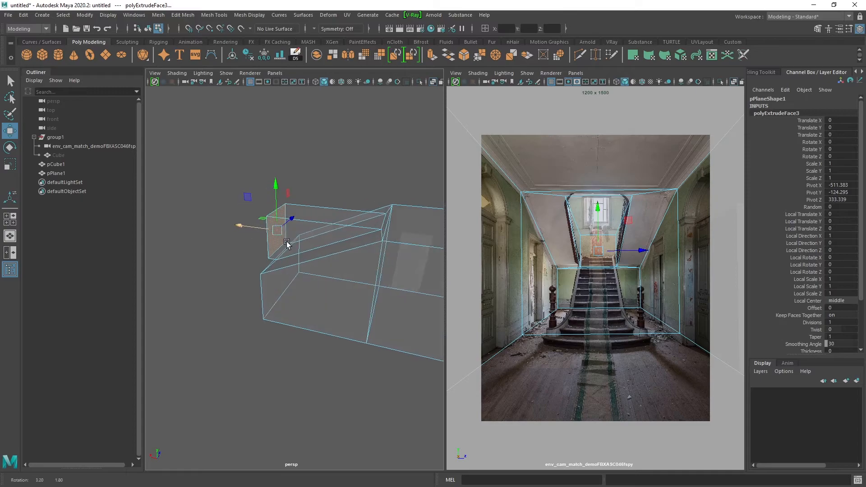
# Select the top face of the stairwell extrusion and extrude it upward.
pyautogui.press('q')
pyautogui.click(313, 217)
pyautogui.hotkey('ctrl', 'e')
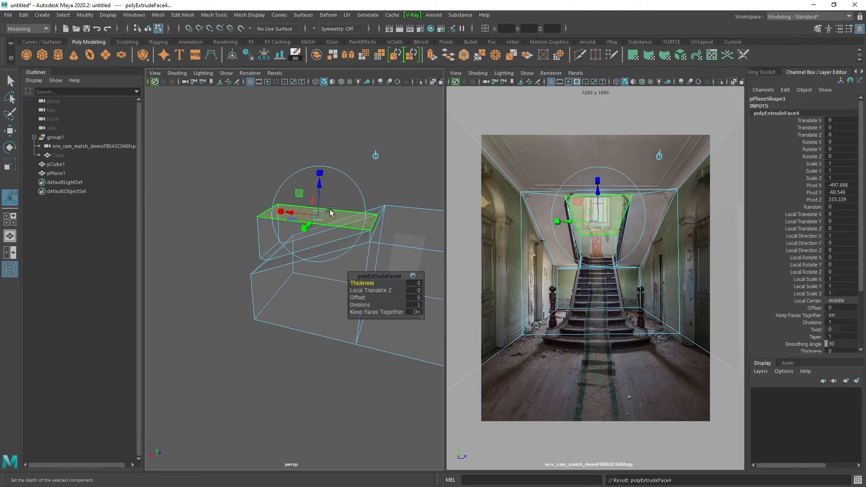
pyautogui.moveTo(318, 193); pyautogui.dragTo(285, 188)
# Extrude the stairwell's two side faces with an offset of 5 and turn off X-ray.
pyautogui.press('q')
pyautogui.click(288, 226)
pyautogui.moveTo(287, 226)
pyautogui.keyDown('alt'); pyautogui.mouseDown()
pyautogui.moveTo(291, 240)
pyautogui.moveTo(315, 251)
pyautogui.moveTo(323, 204)
pyautogui.moveTo(377, 307)
pyautogui.moveTo(333, 295)
pyautogui.mouseUp(); pyautogui.keyUp('alt')
pyautogui.hotkey('ctrl', 'e')
pyautogui.moveTo(246, 284)
pyautogui.keyDown('alt'); pyautogui.mouseDown()
pyautogui.moveTo(288, 271)
pyautogui.moveTo(272, 253)
pyautogui.mouseUp(); pyautogui.keyUp('alt')
pyautogui.hotkey('alt', 'x')
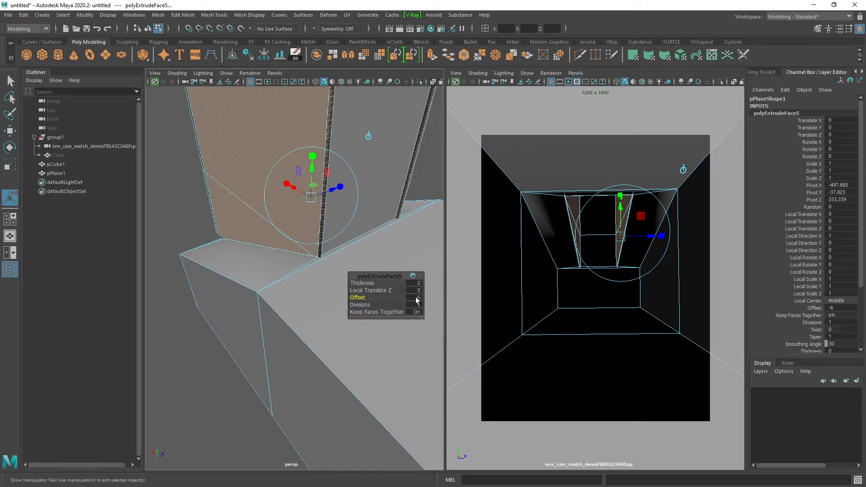
pyautogui.write('5')
pyautogui.press('Return')
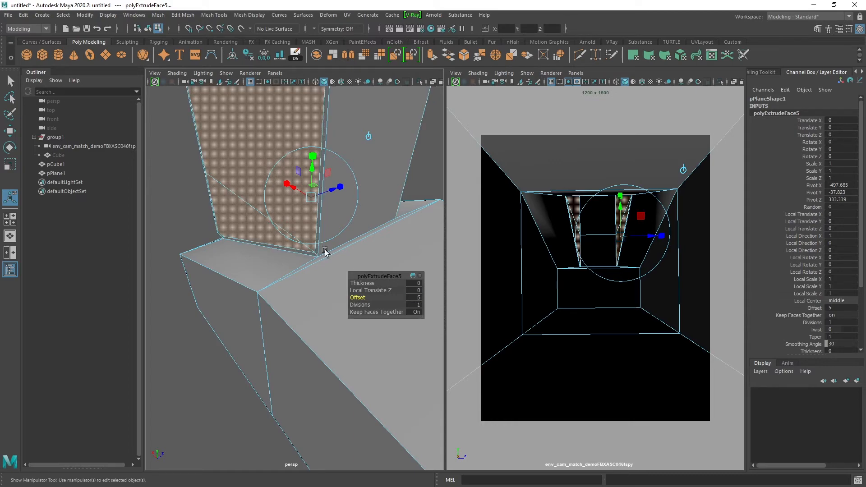
# Push the stairwell's extruded side faces outward to a local translate Z of about 259.
pyautogui.scroll(-5, 271, 235)
pyautogui.keyDown('alt'); pyautogui.moveTo(271, 235); pyautogui.dragTo(194, 228); pyautogui.keyUp('alt')
pyautogui.moveTo(339, 225); pyautogui.dragTo(417, 218)
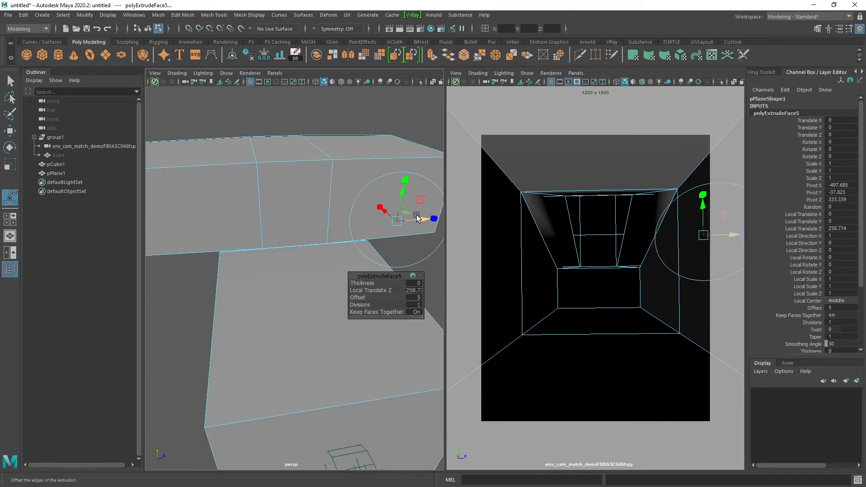
pyautogui.keyDown('alt'); pyautogui.moveTo(303, 211); pyautogui.dragTo(345, 201); pyautogui.keyUp('alt')
# Return to object mode and reverse the normals of the whole room mesh.
pyautogui.press('q')
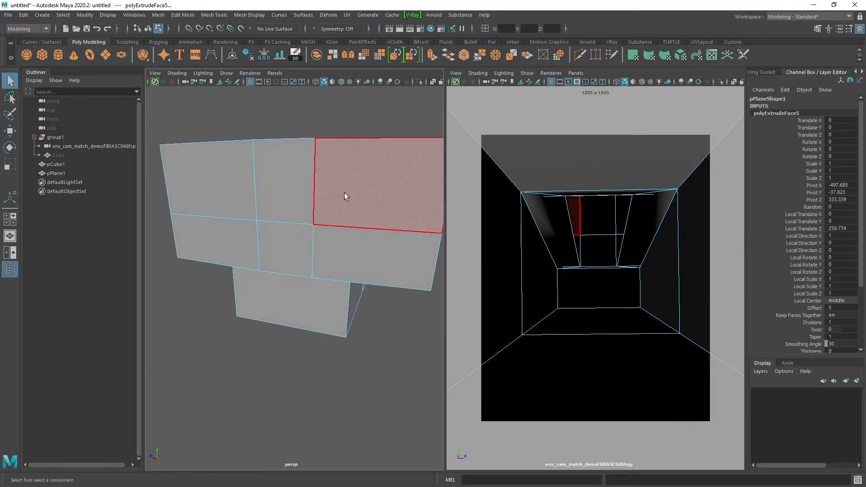
pyautogui.moveTo(345, 198); pyautogui.dragTo(405, 121, button='right')
pyautogui.scroll(-5, 405, 122)
pyautogui.moveTo(315, 181)
pyautogui.keyDown('alt'); pyautogui.mouseDown()
pyautogui.moveTo(302, 197)
pyautogui.moveTo(326, 177)
pyautogui.mouseUp(); pyautogui.keyUp('alt')
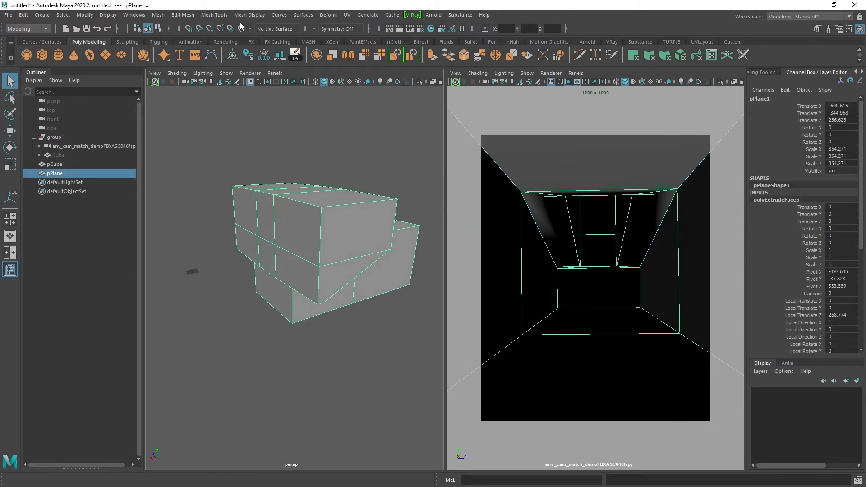
pyautogui.click(251, 14)
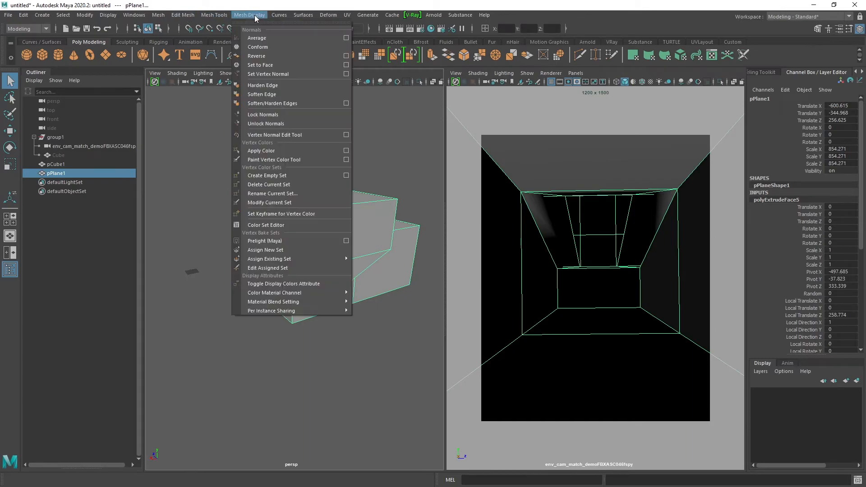
pyautogui.click(265, 56)
# Harden the edges of the room mesh.
pyautogui.keyDown('alt'); pyautogui.moveTo(270, 185); pyautogui.dragTo(319, 193); pyautogui.keyUp('alt')
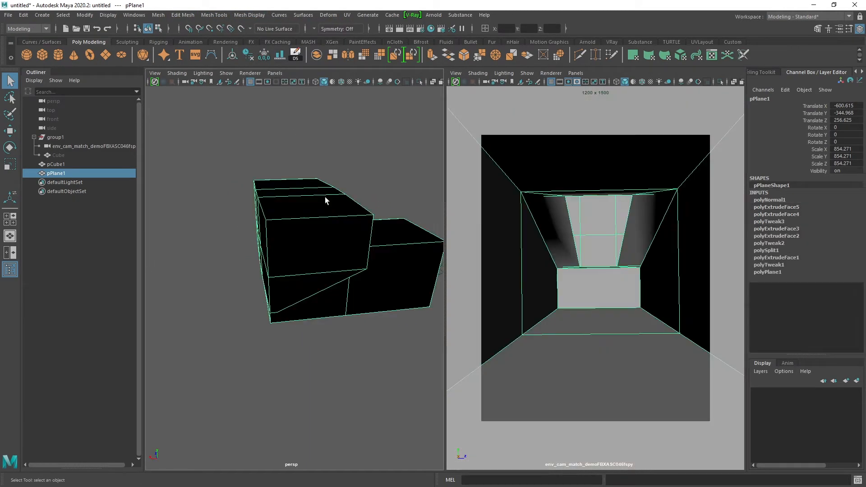
pyautogui.keyDown('alt'); pyautogui.moveTo(296, 224); pyautogui.dragTo(289, 219); pyautogui.keyUp('alt')
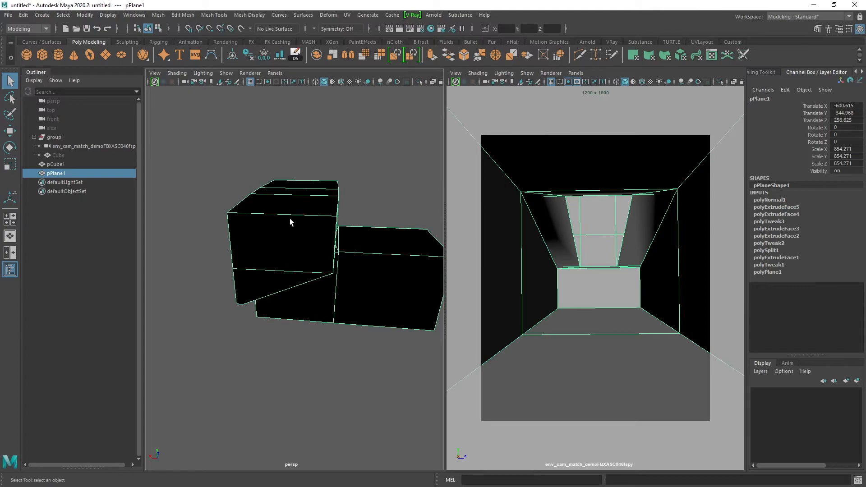
pyautogui.keyDown('shift'); pyautogui.rightClick(381, 174); pyautogui.keyUp('shift')
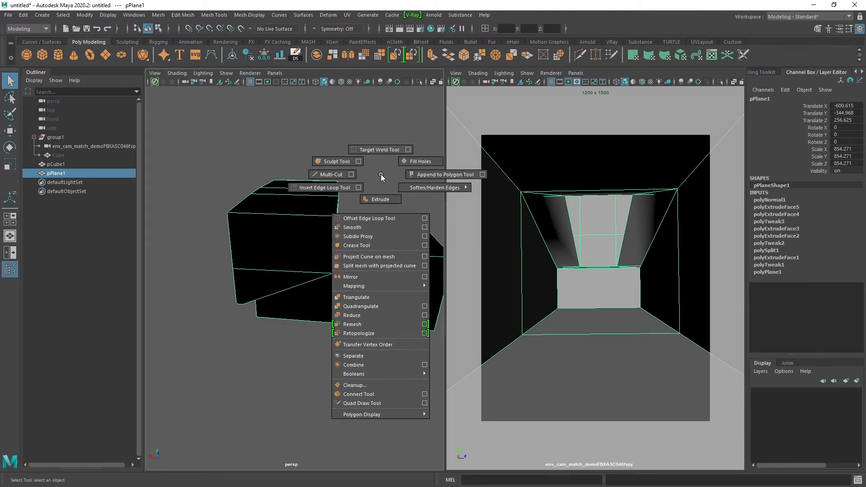
pyautogui.keyDown('shift'); pyautogui.moveTo(380, 174); pyautogui.dragTo(455, 198, button='right'); pyautogui.keyUp('shift')
# With X-ray on, move the horizontal edge of the upper back wall vertically to line up with the window sill in the photo.
pyautogui.press('F11')
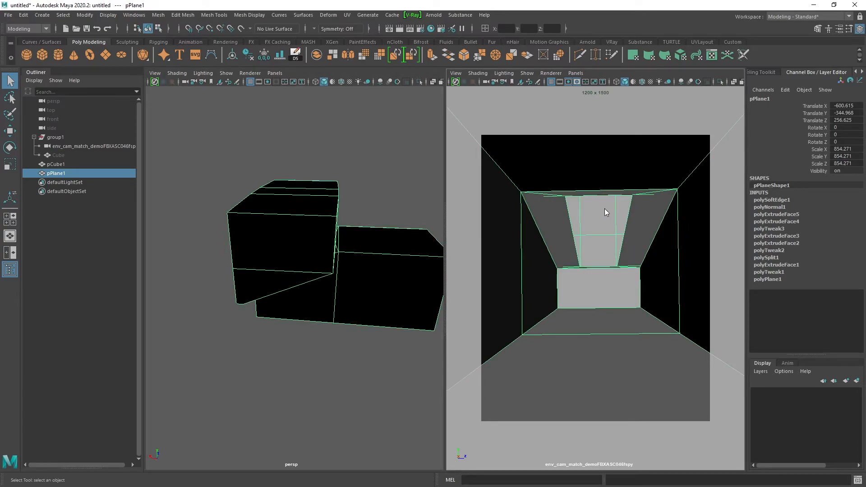
pyautogui.click(600, 222)
pyautogui.hotkey('alt', 'x')
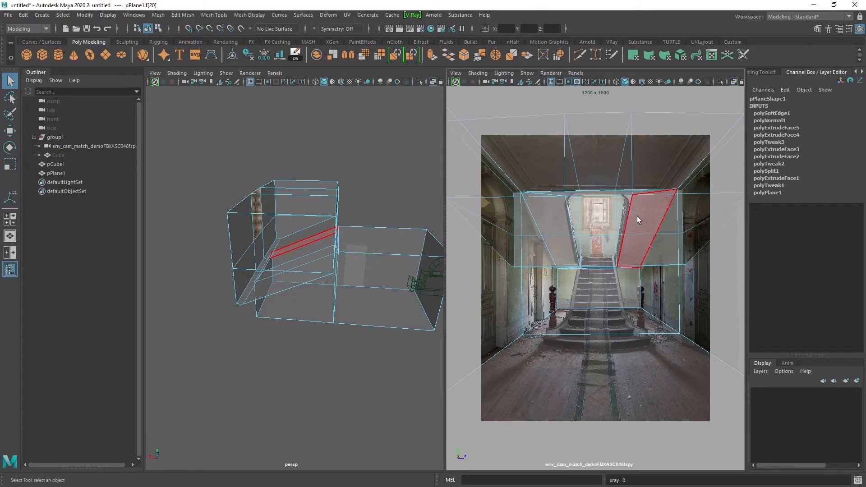
pyautogui.press('space')
pyautogui.press('F10')
pyautogui.click(462, 163)
pyautogui.press('w')
pyautogui.moveTo(452, 142); pyautogui.dragTo(456, 174)
pyautogui.press('space')
pyautogui.moveTo(299, 203)
pyautogui.keyDown('alt'); pyautogui.mouseDown()
pyautogui.moveTo(300, 229)
pyautogui.moveTo(289, 235)
pyautogui.moveTo(299, 239)
pyautogui.moveTo(267, 241)
pyautogui.mouseUp(); pyautogui.keyUp('alt')
pyautogui.press('q')
pyautogui.press('w')
pyautogui.hotkey('alt', 'x')
pyautogui.hotkey('alt', 'x')
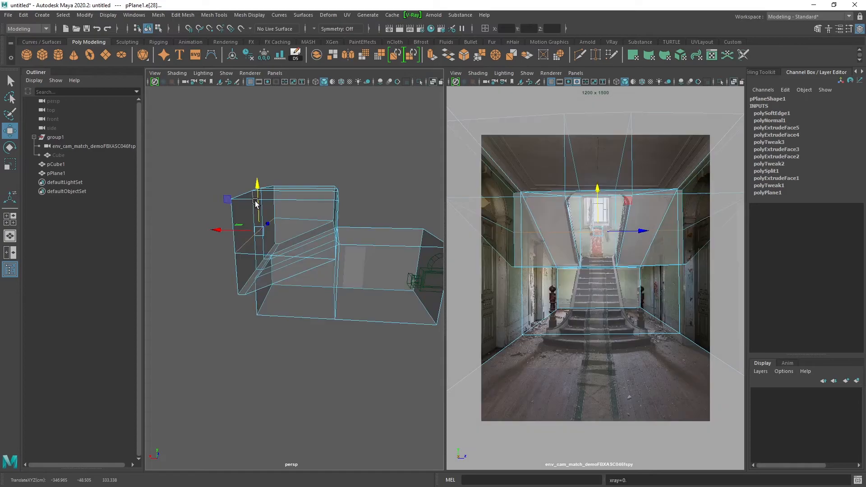
# Delete the back wall face covering the window, check the opening with X-ray off and return to object mode.
pyautogui.press('q')
pyautogui.click(595, 214)
pyautogui.press('Delete')
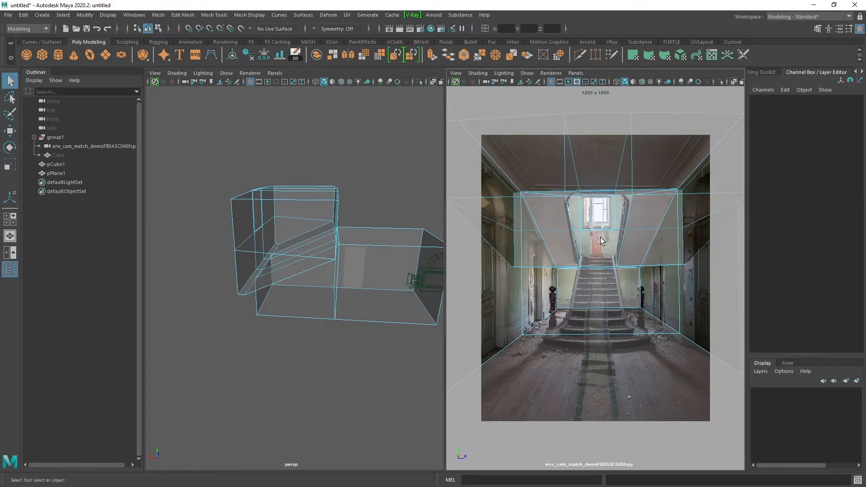
pyautogui.press('space')
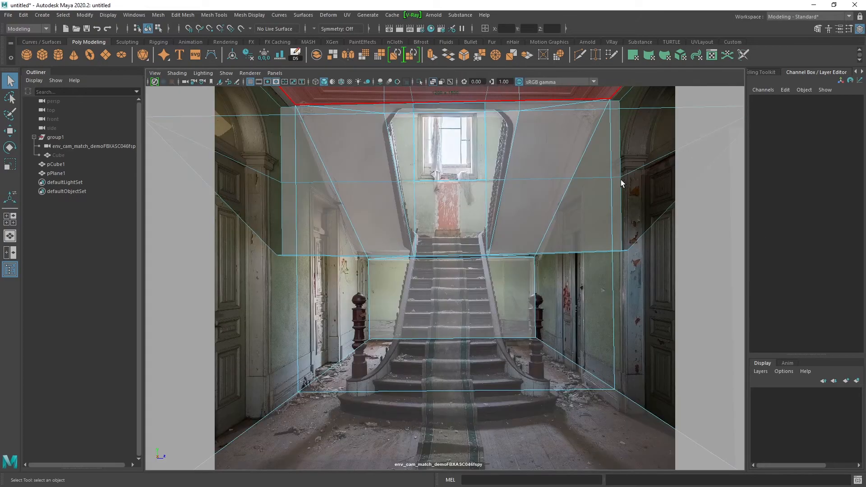
pyautogui.hotkey('alt', 'x')
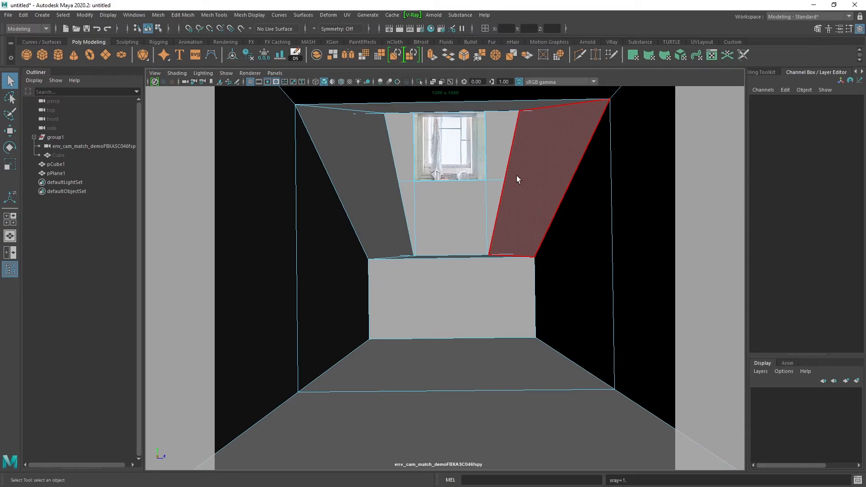
pyautogui.moveTo(532, 148); pyautogui.dragTo(579, 134, button='right')
pyautogui.press('space')
pyautogui.moveTo(317, 222)
pyautogui.keyDown('alt'); pyautogui.mouseDown()
pyautogui.moveTo(299, 226)
pyautogui.moveTo(333, 218)
pyautogui.mouseUp(); pyautogui.keyUp('alt')
pyautogui.hotkey('alt', 'x')
# Create a V-Ray sun and a V-Ray sky from the environment overrides in the render settings.
pyautogui.click(420, 29)
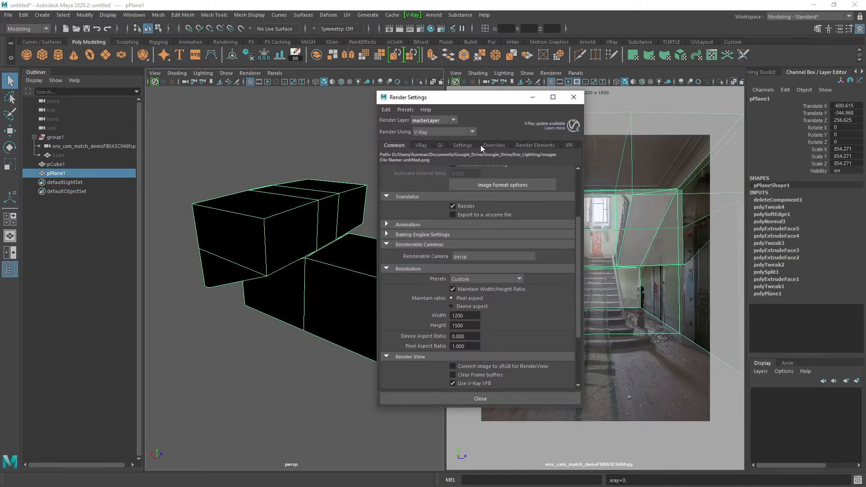
pyautogui.click(421, 145)
pyautogui.click(491, 145)
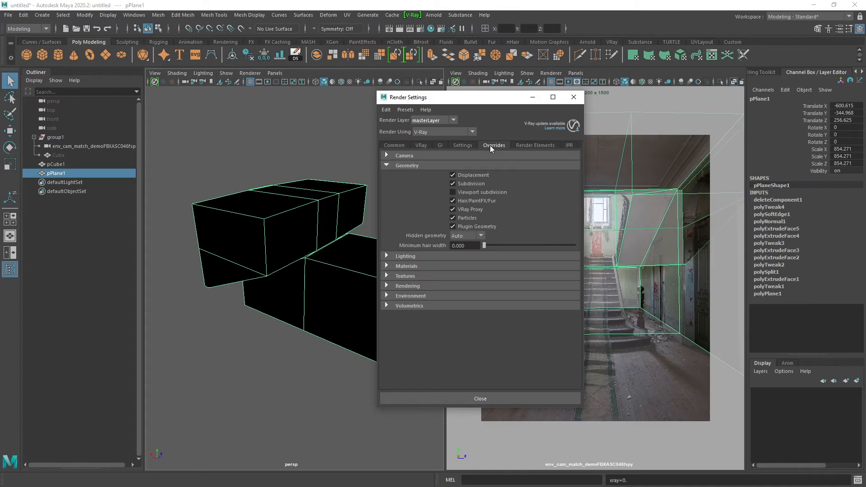
pyautogui.click(398, 296)
pyautogui.click(447, 317)
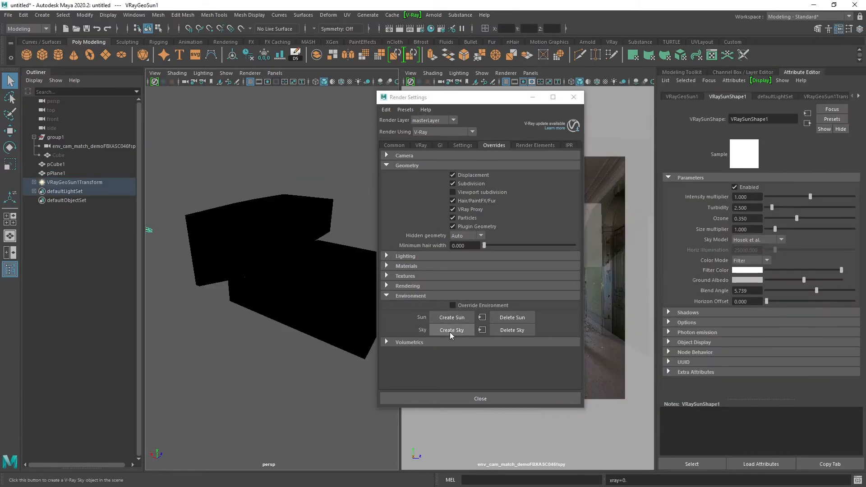
pyautogui.moveTo(485, 97); pyautogui.dragTo(865, 97)
# Select the VRayGeoSun1 light and move it high up behind the room's back wall, on the window side.
pyautogui.keyDown('alt'); pyautogui.moveTo(260, 211); pyautogui.dragTo(310, 209, button='middle'); pyautogui.keyUp('alt')
pyautogui.click(33, 182)
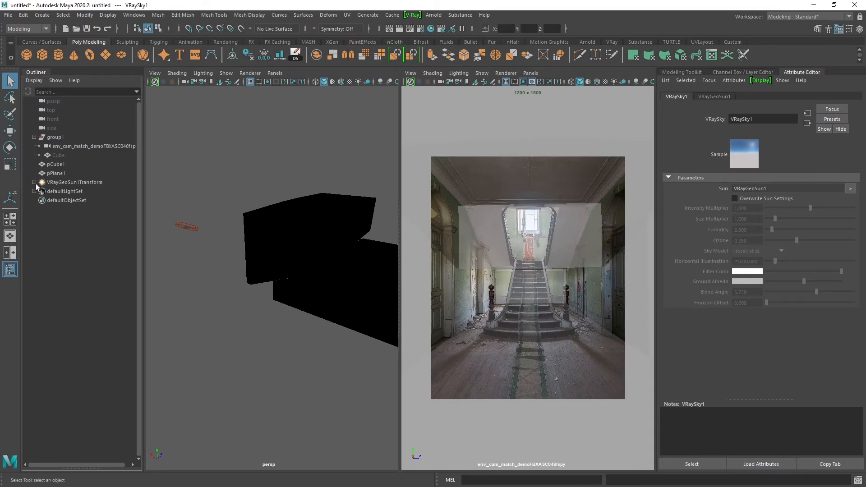
pyautogui.click(49, 191)
pyautogui.keyDown('alt'); pyautogui.moveTo(212, 225); pyautogui.dragTo(153, 150); pyautogui.keyUp('alt')
pyautogui.press('w')
pyautogui.scroll(-5, 300, 245)
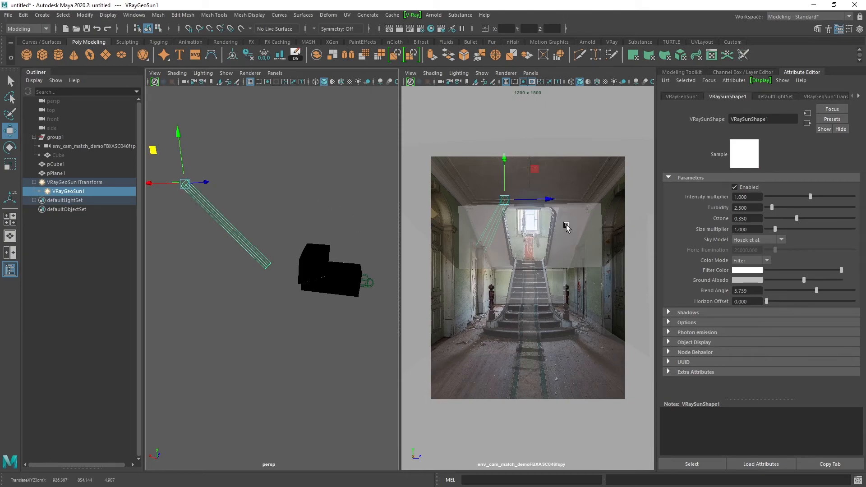
# Start a V-Ray render from the matched camera view and bring the frame buffer fully into view.
pyautogui.press('space')
pyautogui.click(404, 34)
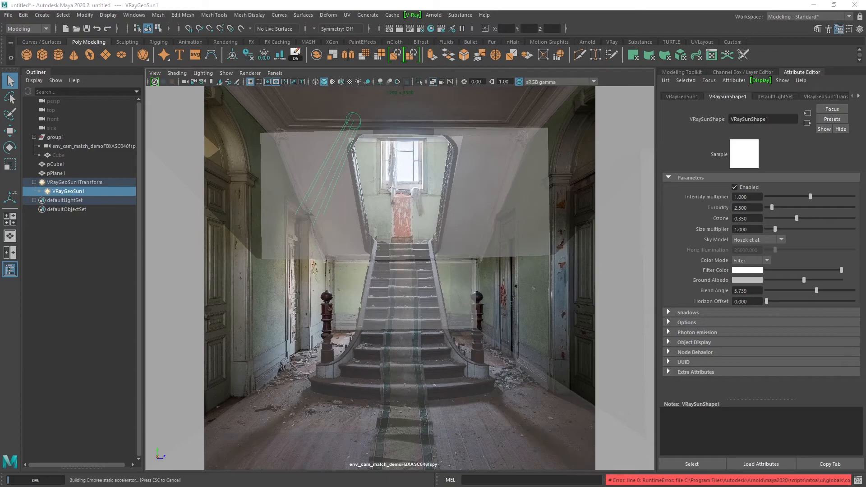
pyautogui.moveTo(865, 158); pyautogui.dragTo(548, 90)
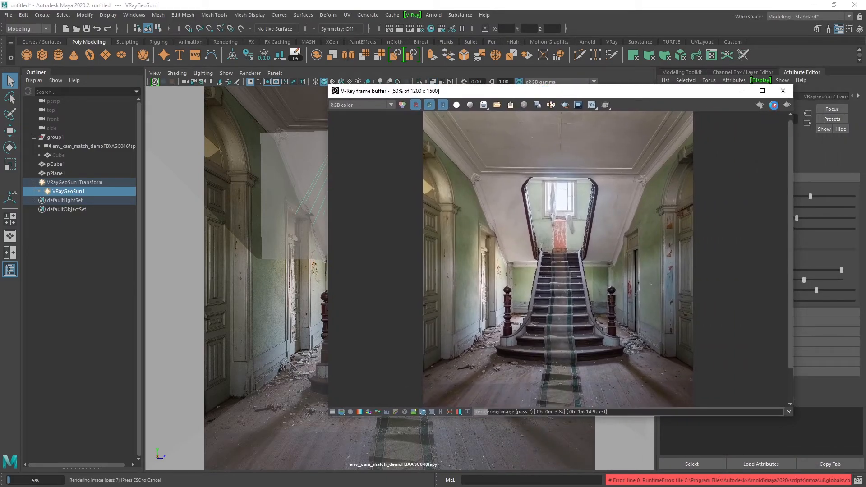
# Hide the matched camera's image plane and turn off X-ray display so that only the solid room geometry shows.
pyautogui.moveTo(584, 95); pyautogui.dragTo(504, 116)
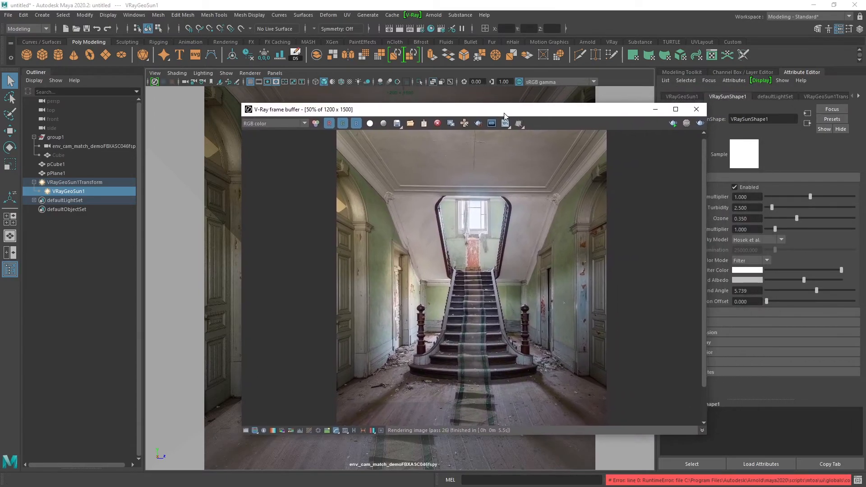
pyautogui.click(220, 82)
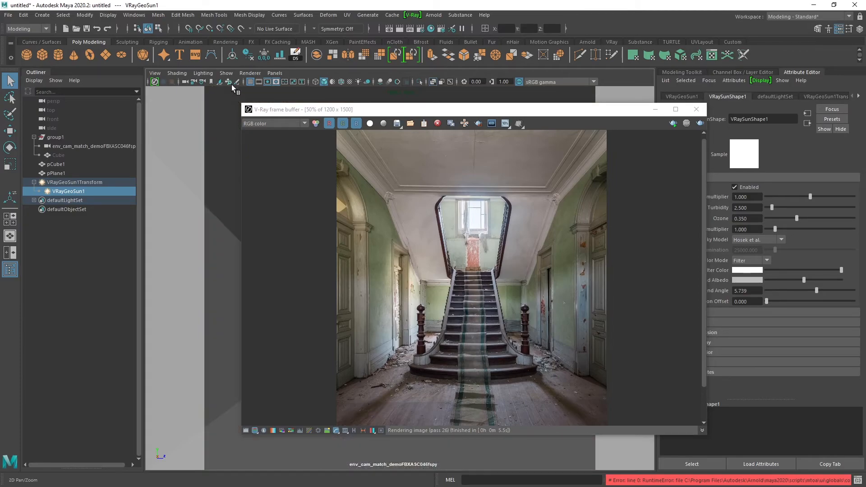
pyautogui.moveTo(465, 113); pyautogui.dragTo(865, 135)
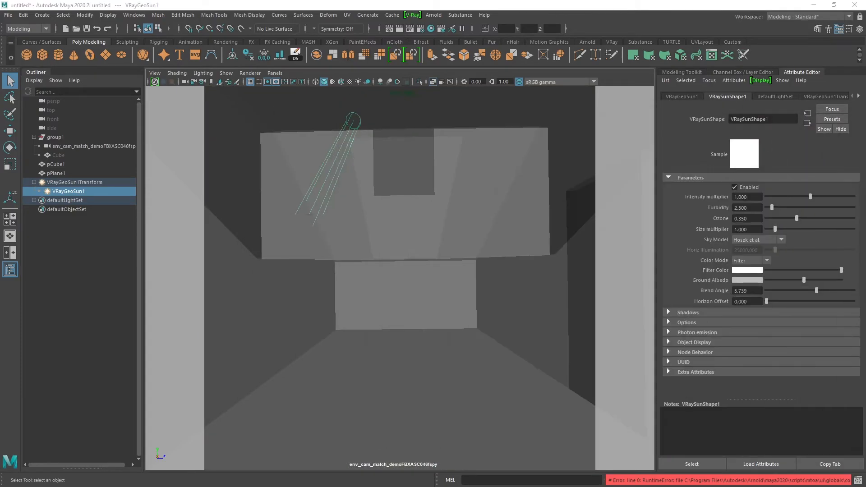
pyautogui.click(434, 142)
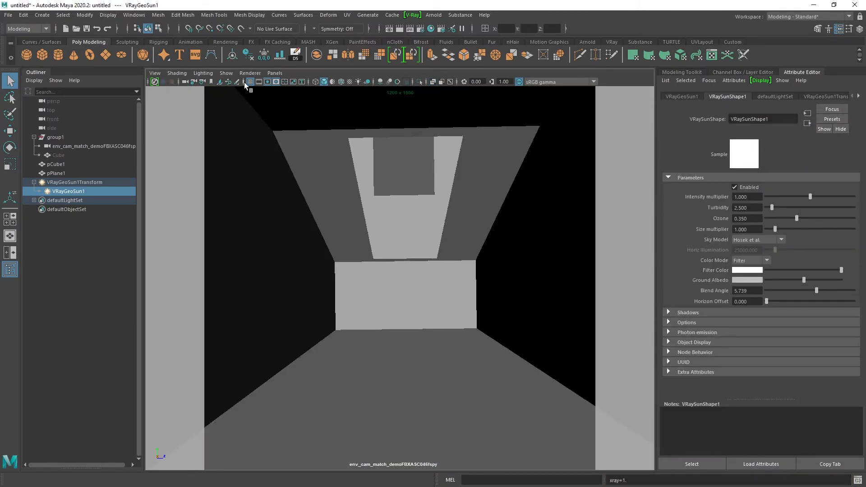
pyautogui.click(220, 82)
pyautogui.click(219, 83)
# Render the matched camera view again with the V-Ray frame buffer in view.
pyautogui.moveTo(865, 126); pyautogui.dragTo(365, 76)
pyautogui.click(680, 89)
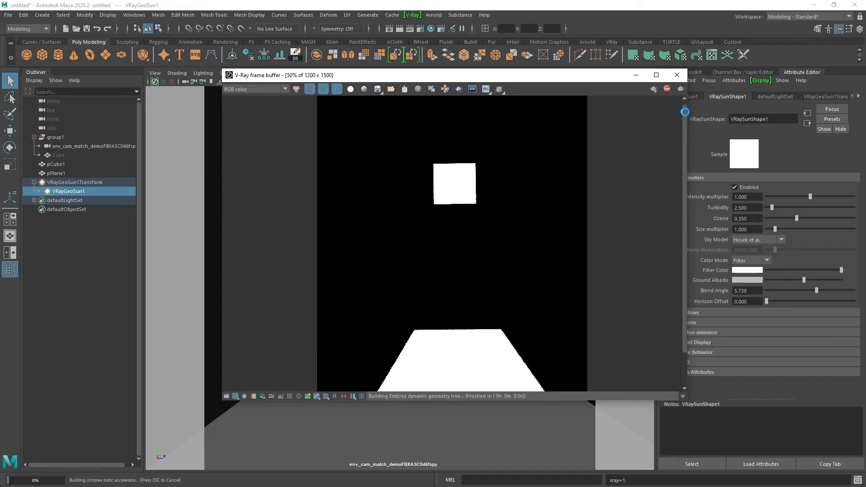
pyautogui.press('Escape')
# Turn on V-Ray global illumination with Irradiance map as the primary engine and its preset set to Low.
pyautogui.click(421, 29)
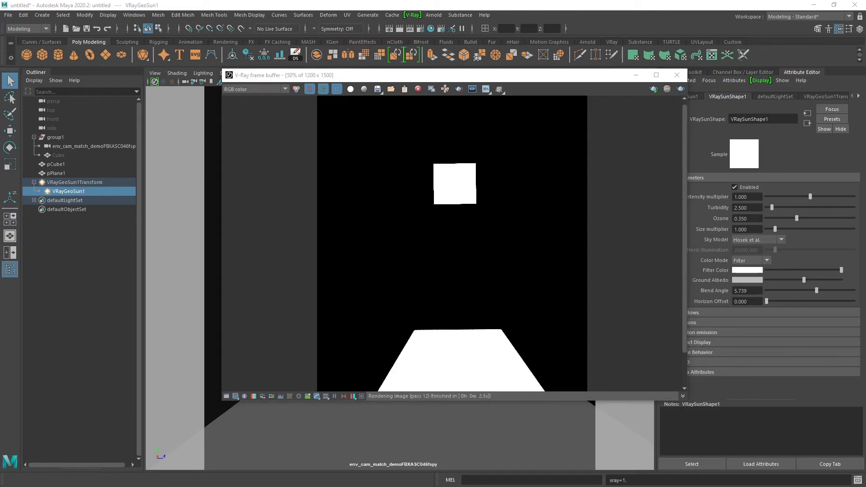
pyautogui.moveTo(681, 105); pyautogui.dragTo(668, 94)
pyautogui.click(650, 141)
pyautogui.click(662, 161)
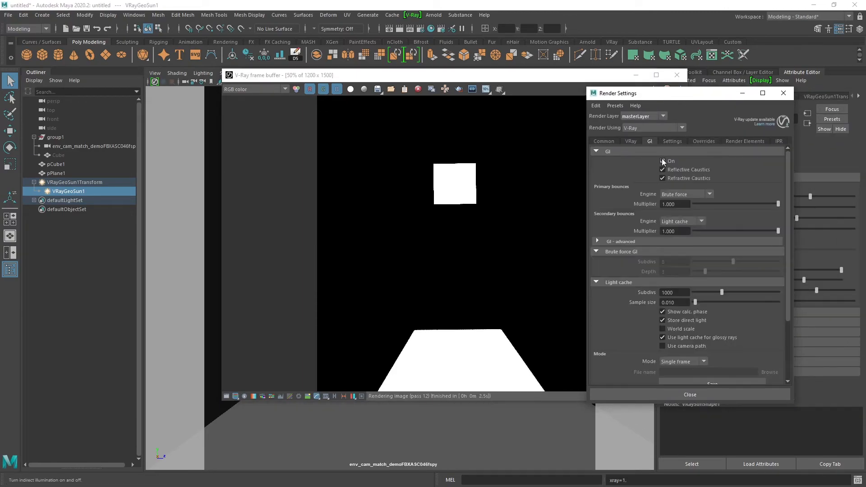
pyautogui.click(675, 194)
pyautogui.click(671, 205)
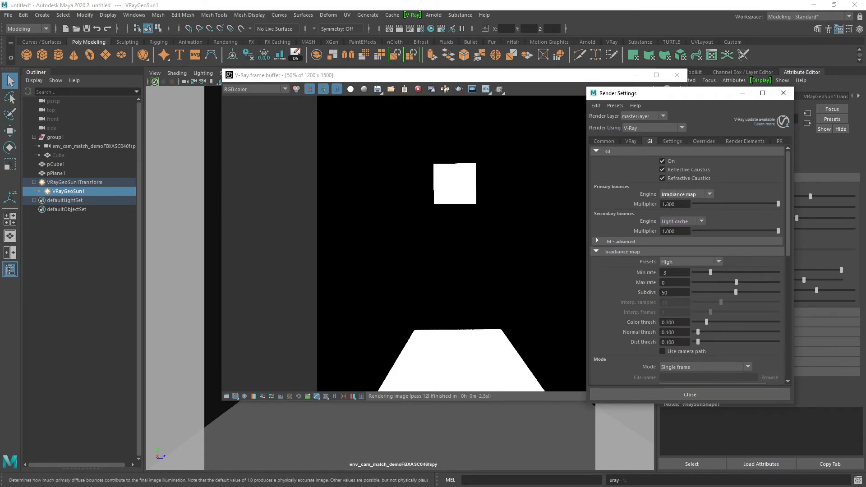
pyautogui.click(672, 262)
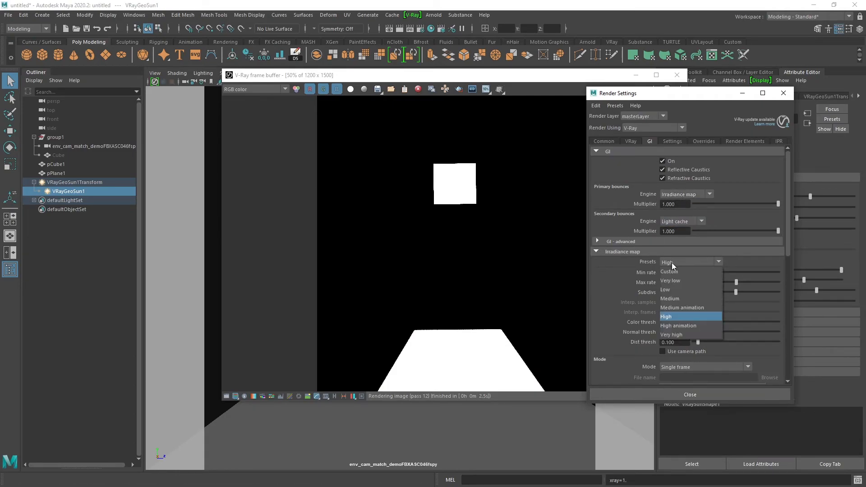
pyautogui.click(672, 289)
# Lower the light cache subdivisions and start a new render of the room.
pyautogui.scroll(-3, 620, 279)
pyautogui.scroll(-3, 620, 278)
pyautogui.doubleClick(682, 298)
pyautogui.write('5')
pyautogui.press('Return')
pyautogui.click(414, 166)
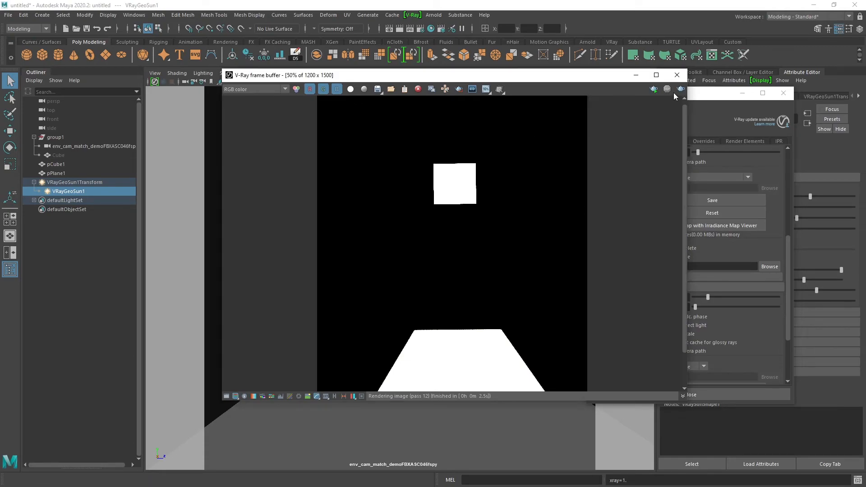
pyautogui.click(679, 90)
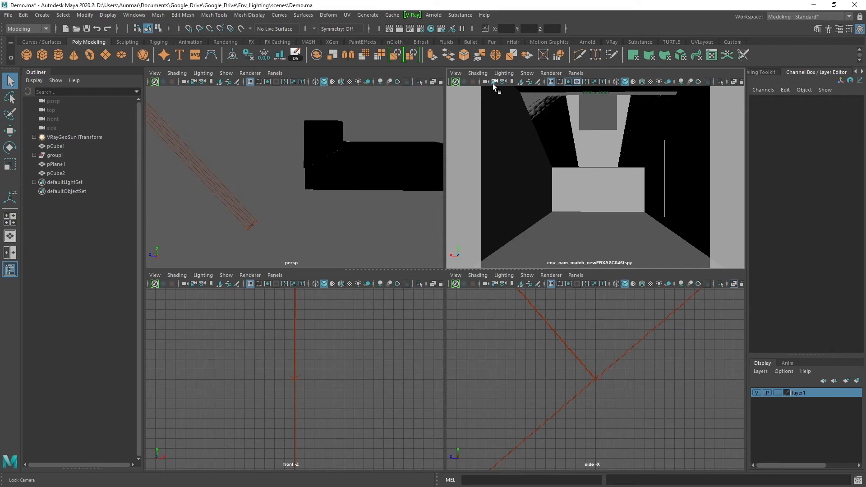
# Create a bookmark of the current view for the fSpy-matched camera in the Demo.ma scene.
pyautogui.click(456, 73)
pyautogui.moveTo(483, 235)
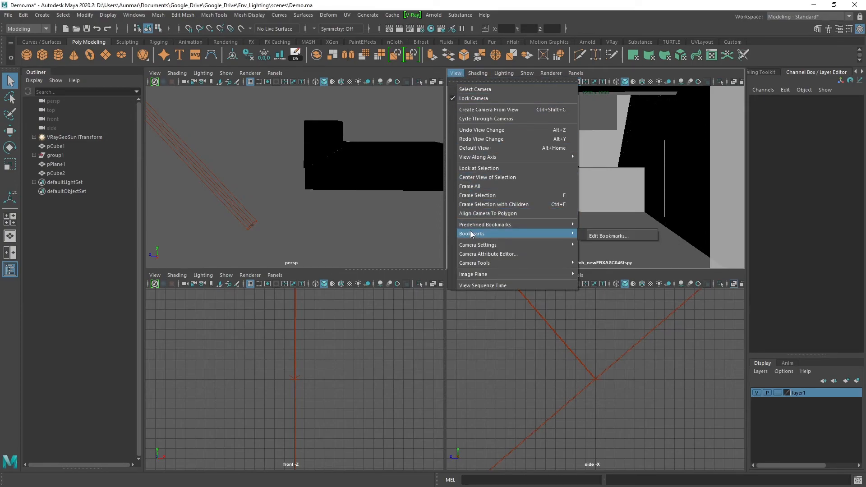
pyautogui.click(593, 236)
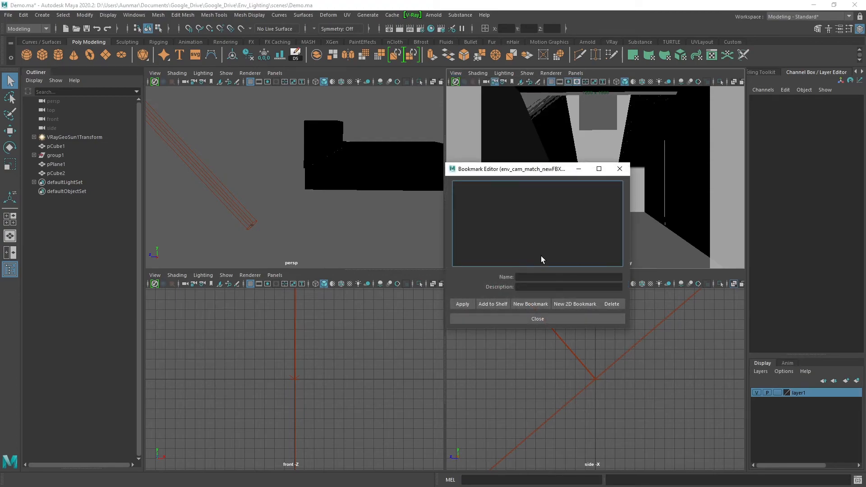
pyautogui.click(536, 308)
pyautogui.click(540, 318)
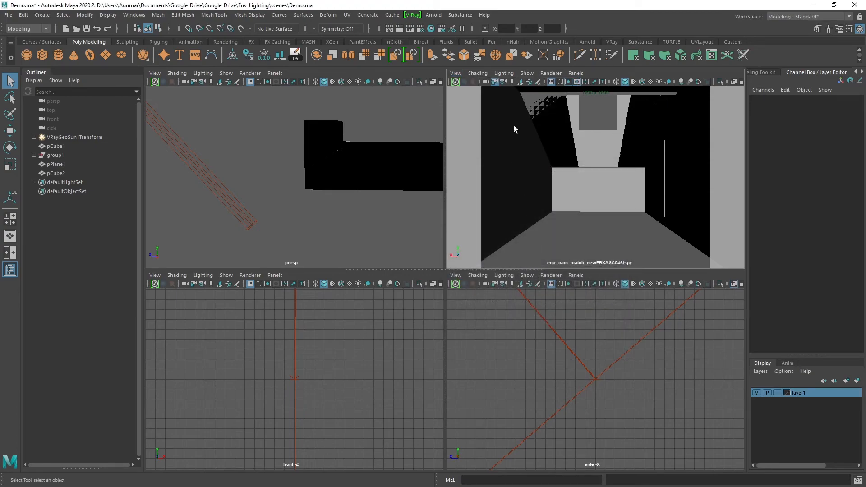
# Orbit the matched camera away from its match and restore its view from the saved bookmark.
pyautogui.keyDown('alt'); pyautogui.moveTo(625, 170); pyautogui.dragTo(581, 145); pyautogui.keyUp('alt')
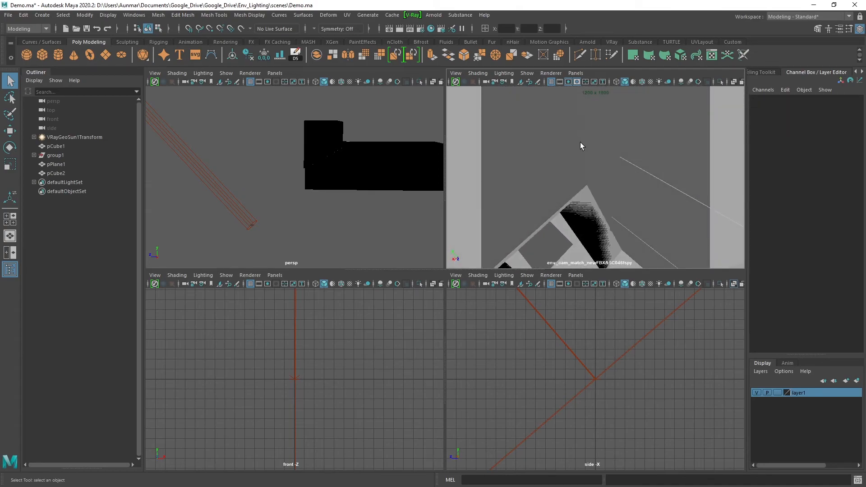
pyautogui.click(456, 73)
pyautogui.moveTo(547, 233)
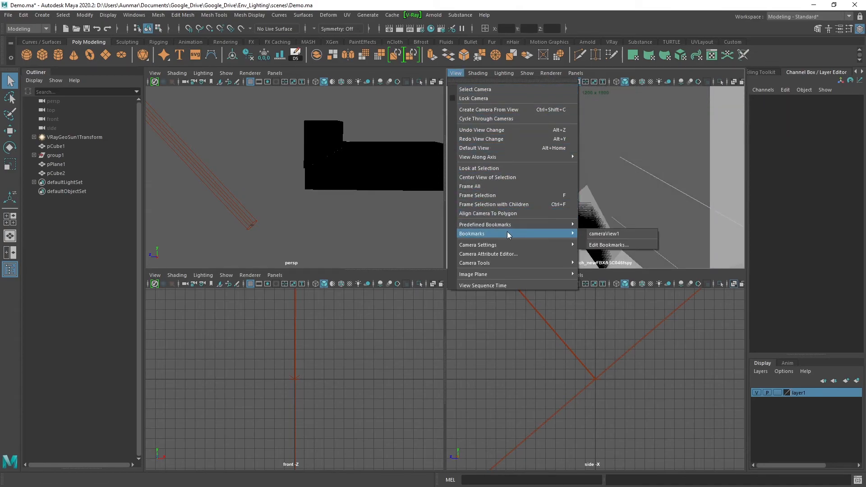
pyautogui.click(595, 234)
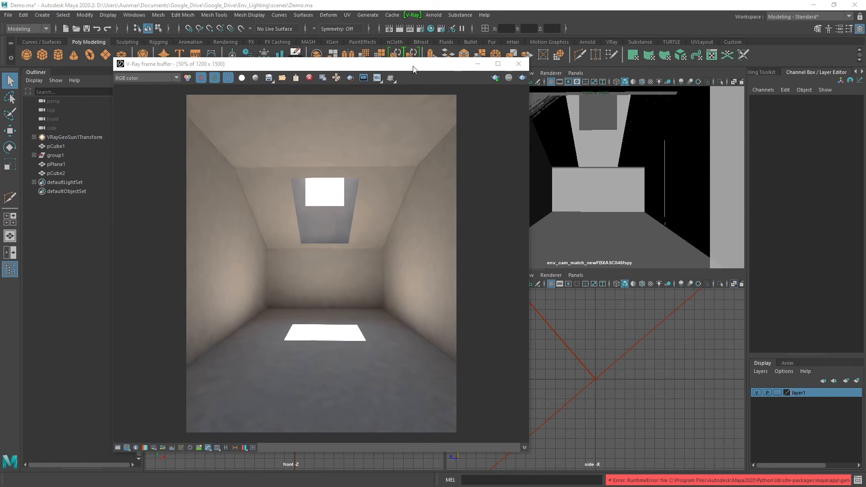
# Open the scene Env_Lighting.0004.ma without saving the changes to Demo.ma.
pyautogui.moveTo(413, 68); pyautogui.dragTo(865, 68)
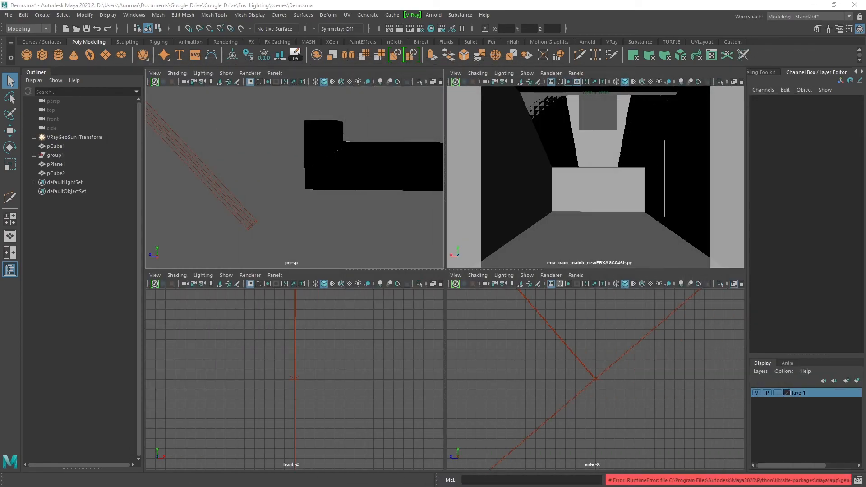
pyautogui.click(8, 15)
pyautogui.click(26, 43)
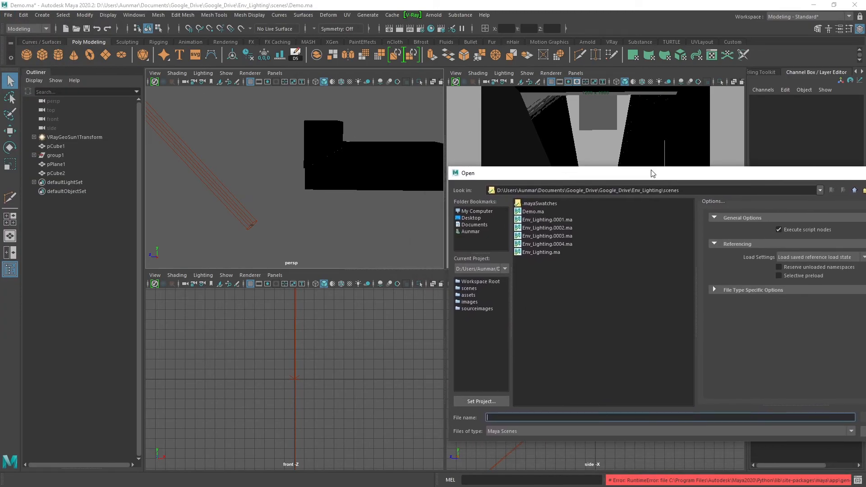
pyautogui.moveTo(746, 187); pyautogui.dragTo(480, 134)
pyautogui.click(312, 201)
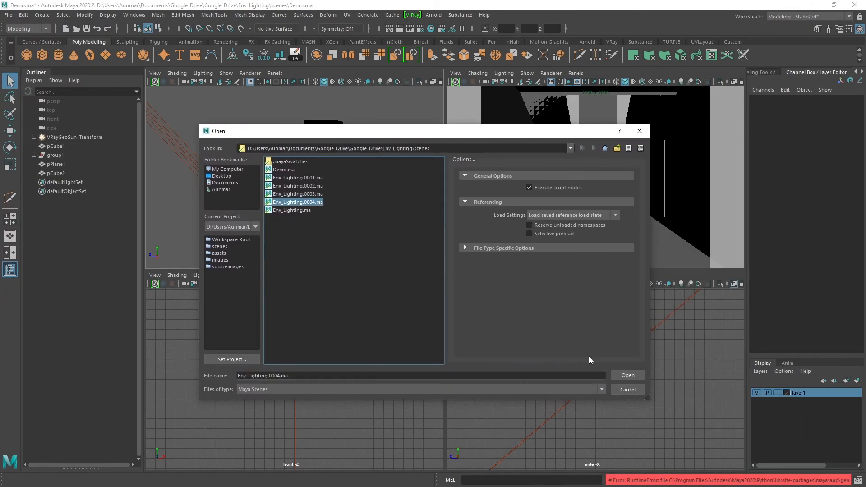
pyautogui.click(626, 375)
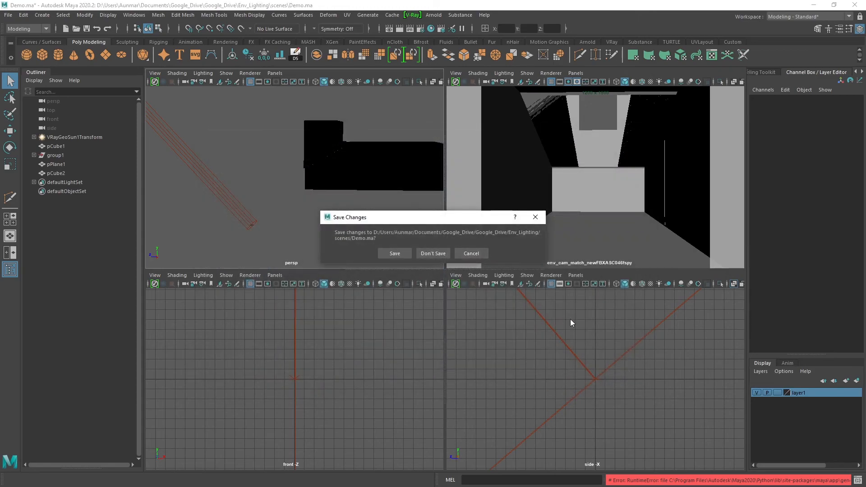
pyautogui.click(429, 253)
# Examine the room interior, the render camera and the area light in the perspective view with X-ray temporarily on.
pyautogui.keyDown('alt'); pyautogui.moveTo(410, 236); pyautogui.dragTo(297, 198); pyautogui.keyUp('alt')
pyautogui.scroll(-3, 352, 170)
pyautogui.scroll(-2, 298, 198)
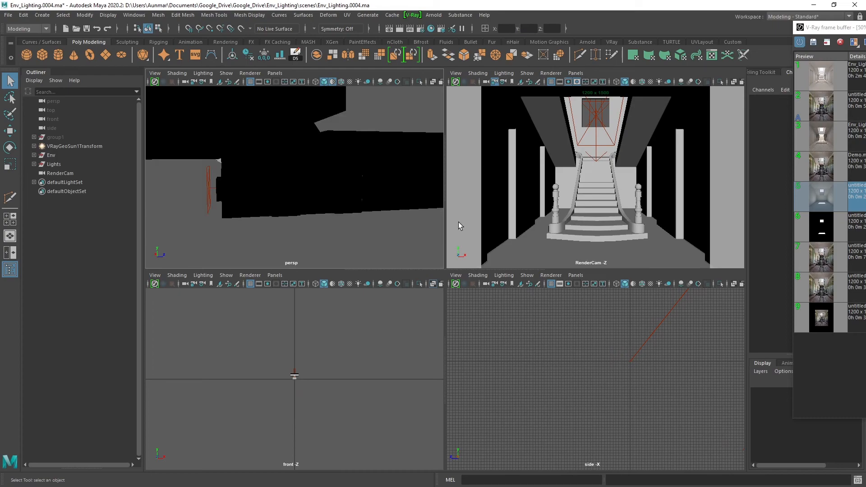
pyautogui.moveTo(356, 166)
pyautogui.keyDown('alt'); pyautogui.mouseDown()
pyautogui.moveTo(335, 170)
pyautogui.moveTo(354, 182)
pyautogui.moveTo(317, 200)
pyautogui.mouseUp(); pyautogui.keyUp('alt')
pyautogui.hotkey('alt', 'x')
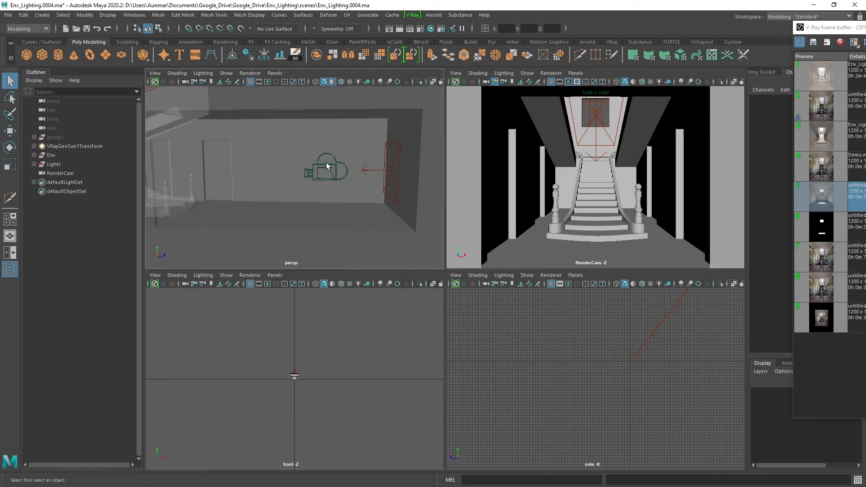
pyautogui.keyDown('alt'); pyautogui.moveTo(323, 161); pyautogui.dragTo(344, 170); pyautogui.keyUp('alt')
pyautogui.click(306, 167)
pyautogui.hotkey('alt', 'x')
# Examine the modeled staircase, its newel posts and the window light from the front in the perspective view.
pyautogui.scroll(-3, 329, 167)
pyautogui.scroll(2, 333, 170)
pyautogui.keyDown('alt'); pyautogui.moveTo(255, 157); pyautogui.dragTo(305, 166); pyautogui.keyUp('alt')
pyautogui.keyDown('alt'); pyautogui.moveTo(305, 166); pyautogui.dragTo(273, 188, button='right'); pyautogui.keyUp('alt')
pyautogui.click(220, 189)
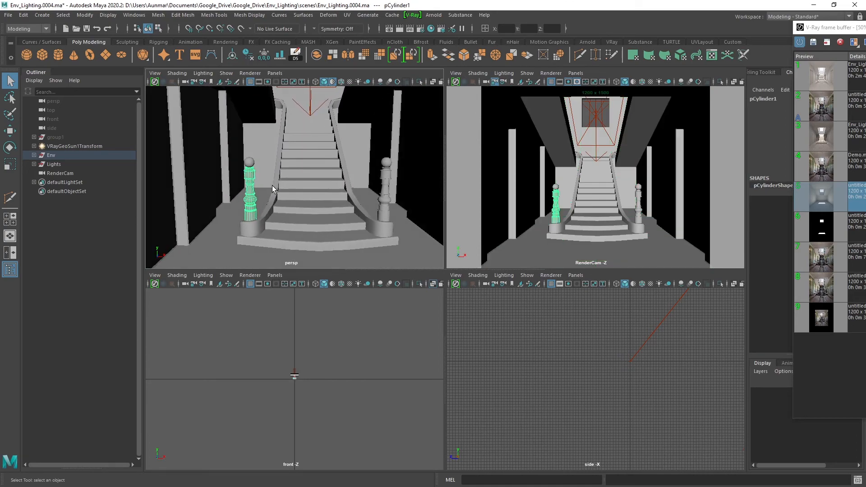
pyautogui.keyDown('alt'); pyautogui.moveTo(343, 145); pyautogui.dragTo(351, 172, button='right'); pyautogui.keyUp('alt')
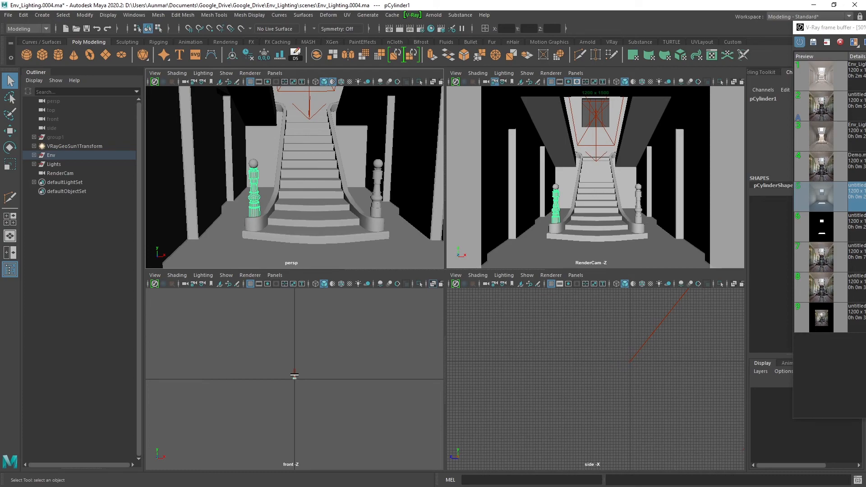
pyautogui.keyDown('alt'); pyautogui.moveTo(293, 176); pyautogui.dragTo(315, 184); pyautogui.keyUp('alt')
pyautogui.keyDown('alt'); pyautogui.moveTo(315, 184); pyautogui.dragTo(361, 219, button='middle'); pyautogui.keyUp('alt')
pyautogui.keyDown('alt'); pyautogui.moveTo(309, 163); pyautogui.dragTo(307, 161); pyautogui.keyUp('alt')
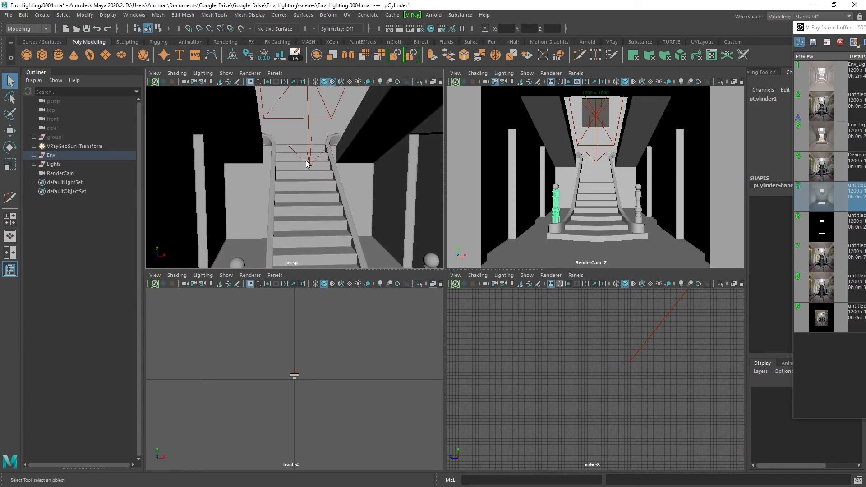
pyautogui.keyDown('alt'); pyautogui.moveTo(306, 163); pyautogui.dragTo(332, 143, button='right'); pyautogui.keyUp('alt')
# Bring up the V-Ray frame buffer and view the reference photo and the Env_Lighting.0004.ma render from its history.
pyautogui.moveTo(865, 29); pyautogui.dragTo(358, 30)
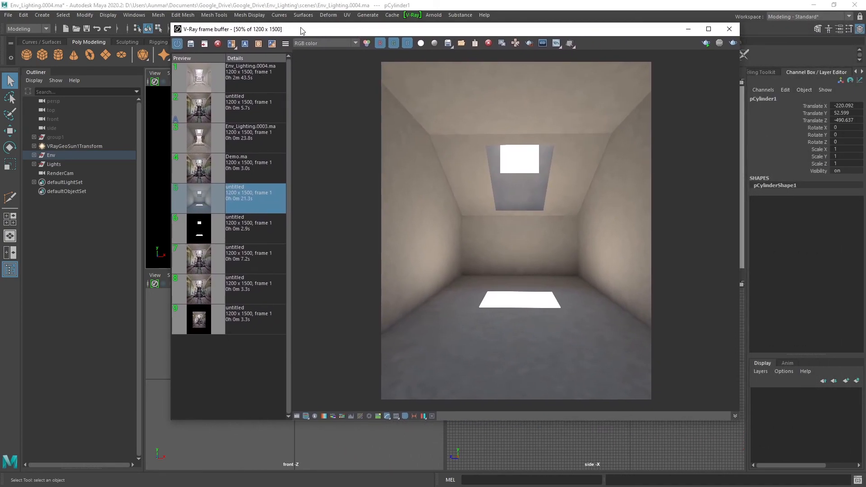
pyautogui.moveTo(302, 30); pyautogui.dragTo(305, 32)
pyautogui.click(241, 117)
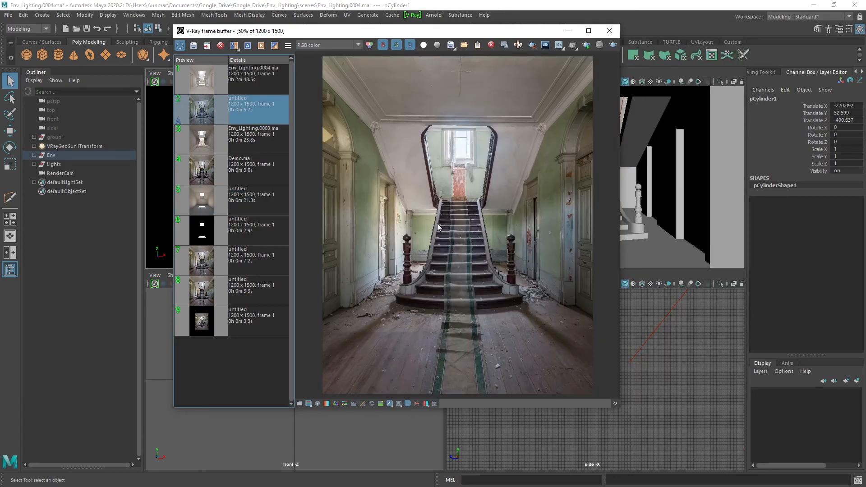
pyautogui.click(253, 88)
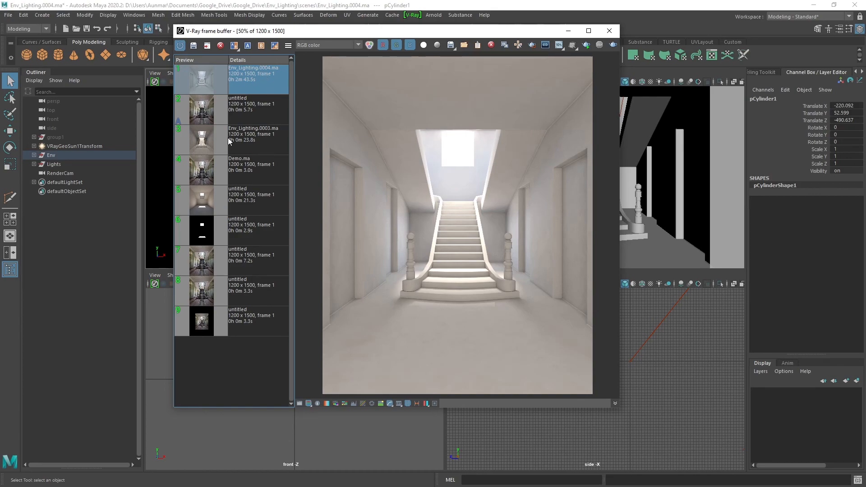
# Set the Env_Lighting.0004.ma render as image B and compare it with the reference photo using the A/B divider.
pyautogui.click(261, 46)
pyautogui.click(234, 45)
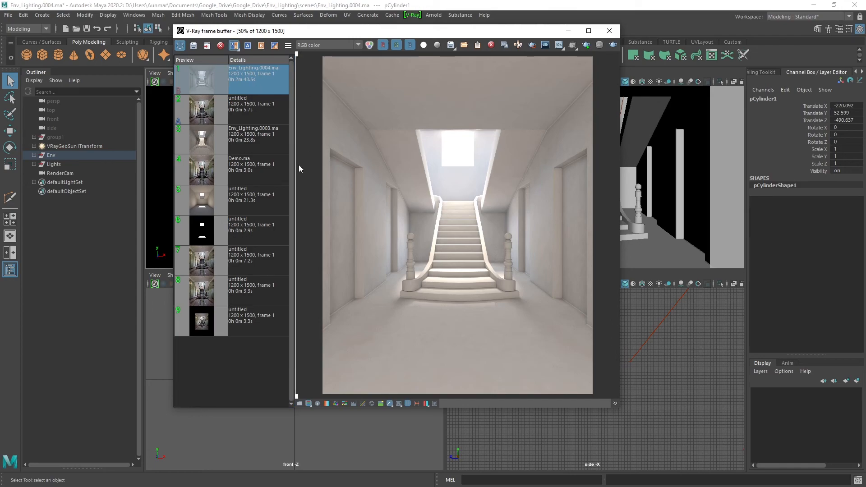
pyautogui.moveTo(294, 201); pyautogui.dragTo(592, 236)
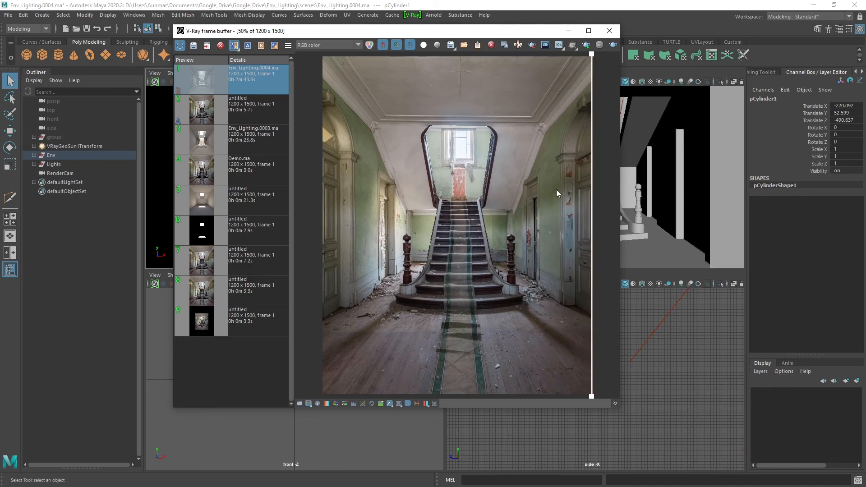
pyautogui.moveTo(592, 187); pyautogui.dragTo(534, 227)
pyautogui.moveTo(470, 35); pyautogui.dragTo(865, 109)
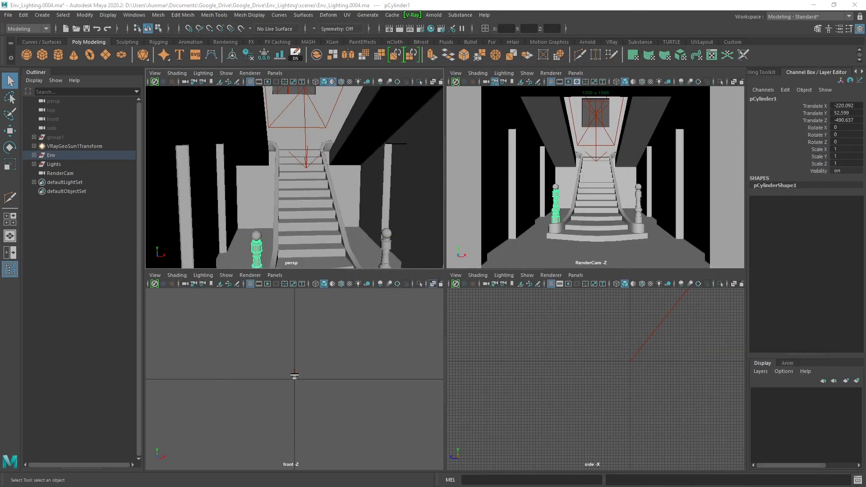
# Select RenderCam and frame it in the perspective view.
pyautogui.keyDown('alt'); pyautogui.moveTo(343, 185); pyautogui.dragTo(393, 163, button='right'); pyautogui.keyUp('alt')
pyautogui.click(72, 169)
pyautogui.keyDown('alt'); pyautogui.moveTo(393, 163); pyautogui.dragTo(311, 159); pyautogui.keyUp('alt')
pyautogui.press('f')
pyautogui.keyDown('alt'); pyautogui.moveTo(312, 159); pyautogui.dragTo(356, 201, button='right'); pyautogui.keyUp('alt')
pyautogui.keyDown('alt'); pyautogui.moveTo(357, 201); pyautogui.dragTo(390, 171); pyautogui.keyUp('alt')
pyautogui.keyDown('alt'); pyautogui.moveTo(391, 170); pyautogui.dragTo(357, 172, button='middle'); pyautogui.keyUp('alt')
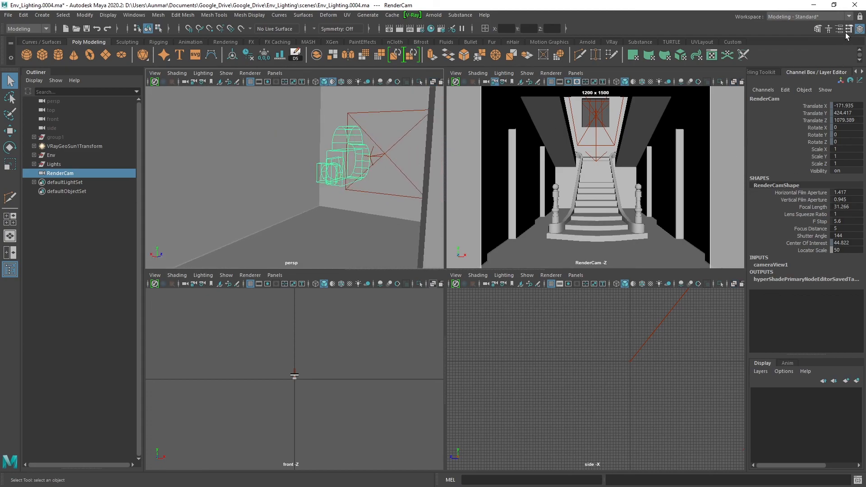
# Compare the camera attributes of RenderCam with those of env_cam_matchFBXASC046fspy1 in group1, then reselect RenderCam and show its channels.
pyautogui.hotkey('ctrl', 'a')
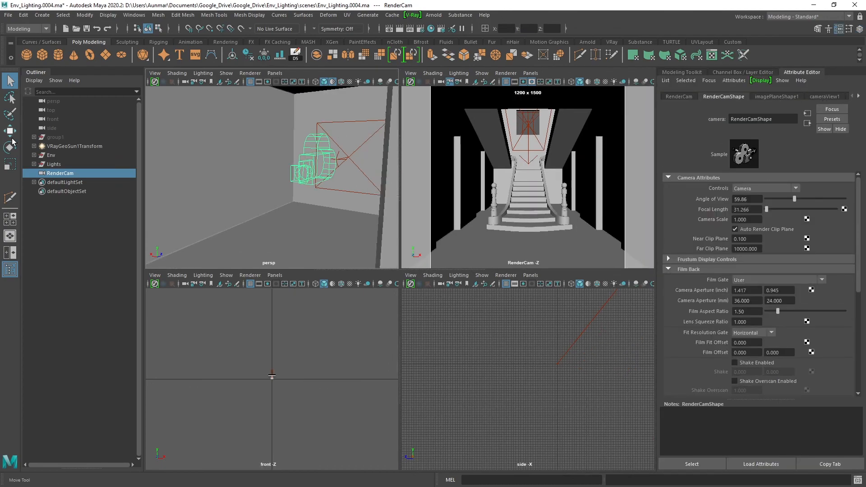
pyautogui.click(34, 137)
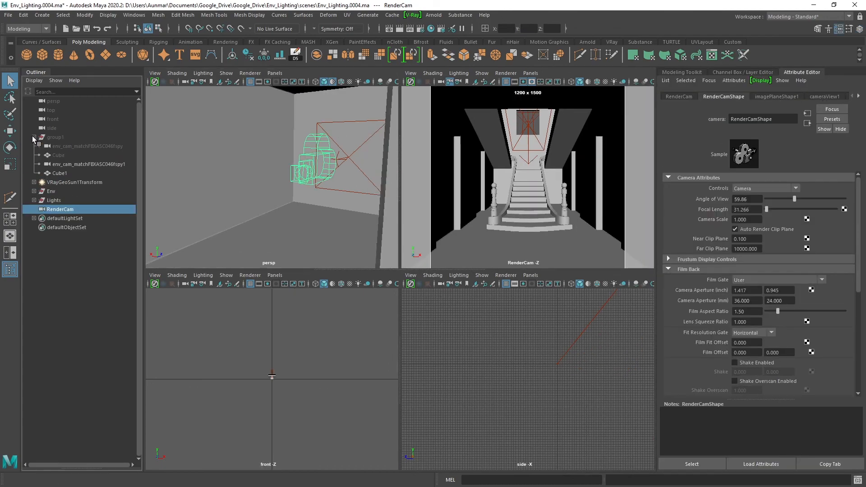
pyautogui.click(81, 164)
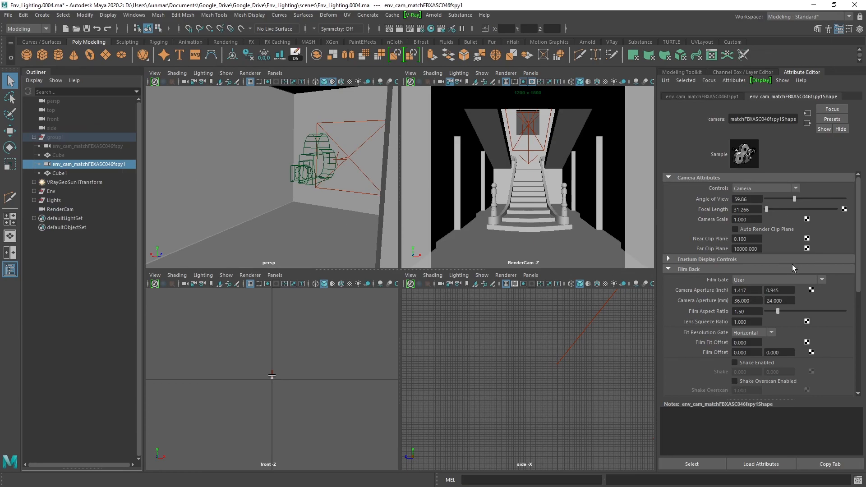
pyautogui.moveTo(862, 273)
pyautogui.mouseDown()
pyautogui.moveTo(862, 367)
pyautogui.moveTo(853, 264)
pyautogui.mouseUp()
pyautogui.click(34, 137)
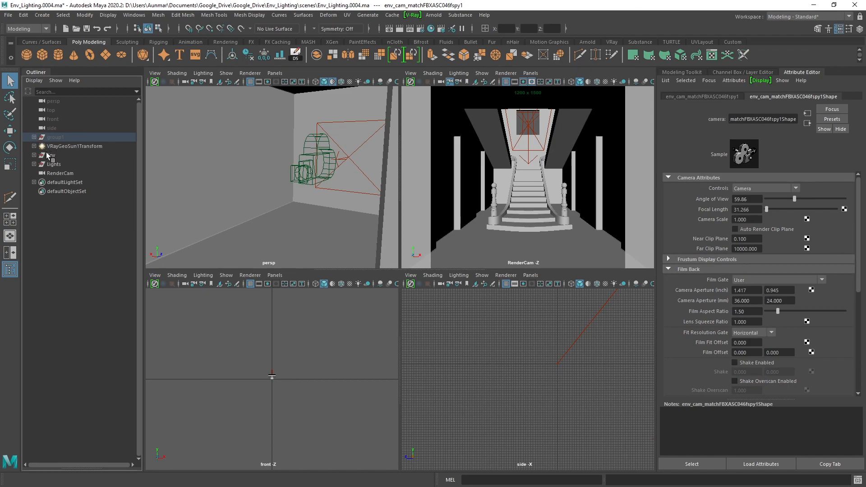
pyautogui.click(54, 171)
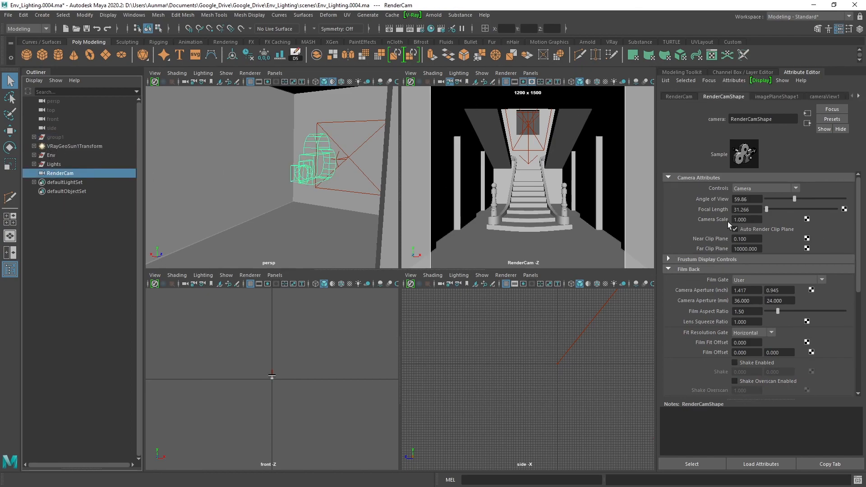
pyautogui.click(859, 29)
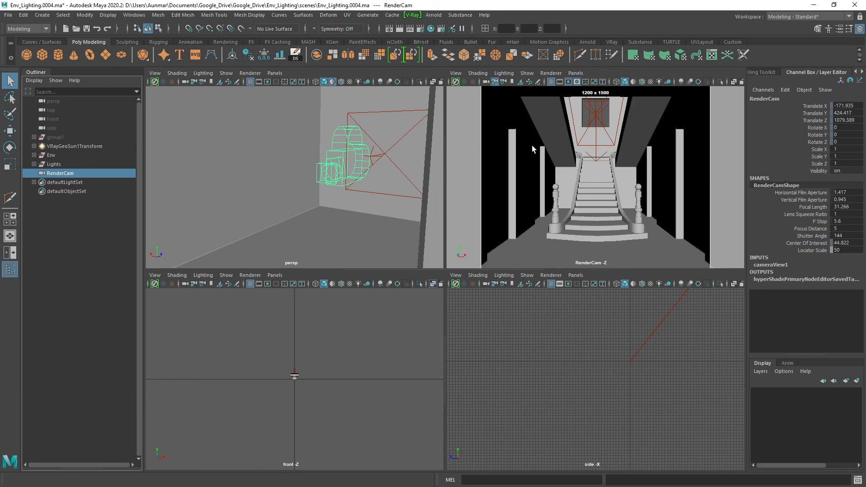
# Bring back the V-Ray frame buffer and sweep the A/B divider across the staircase to compare the reference photo with the render.
pyautogui.moveTo(863, 106); pyautogui.dragTo(401, 62)
pyautogui.moveTo(583, 244); pyautogui.dragTo(437, 240)
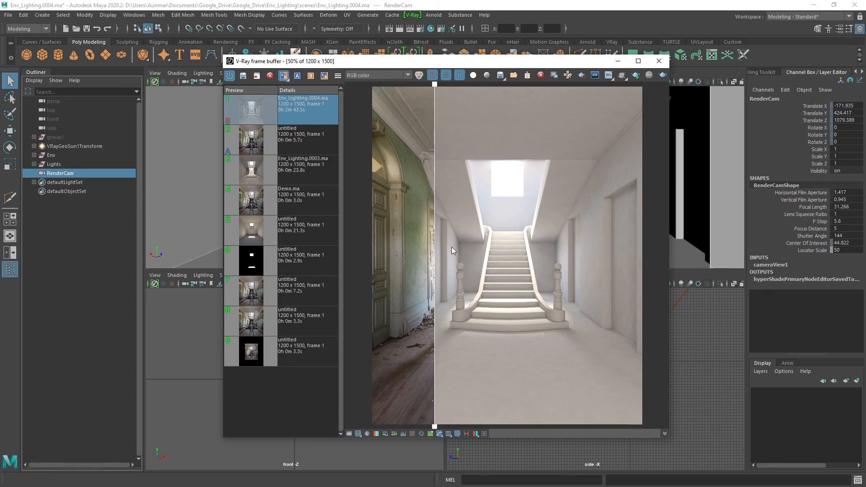
pyautogui.moveTo(435, 253); pyautogui.dragTo(589, 268)
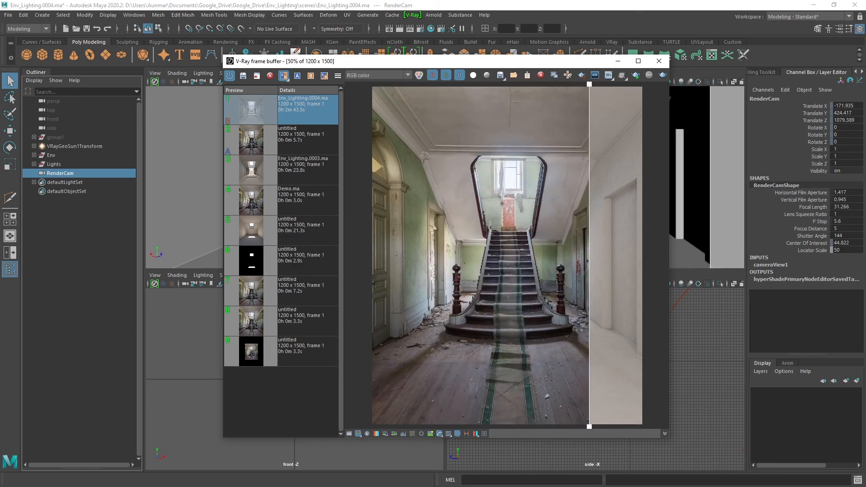